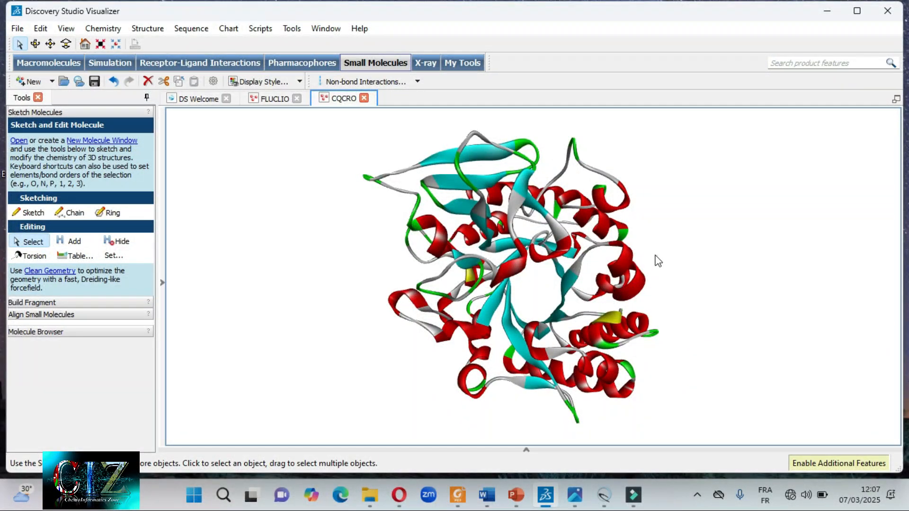
# Inspect the CQCRO protein and the FLUCLIO ligand in their 3D views from several angles
pyautogui.moveTo(669, 268); pyautogui.dragTo(529, 283, button='right')
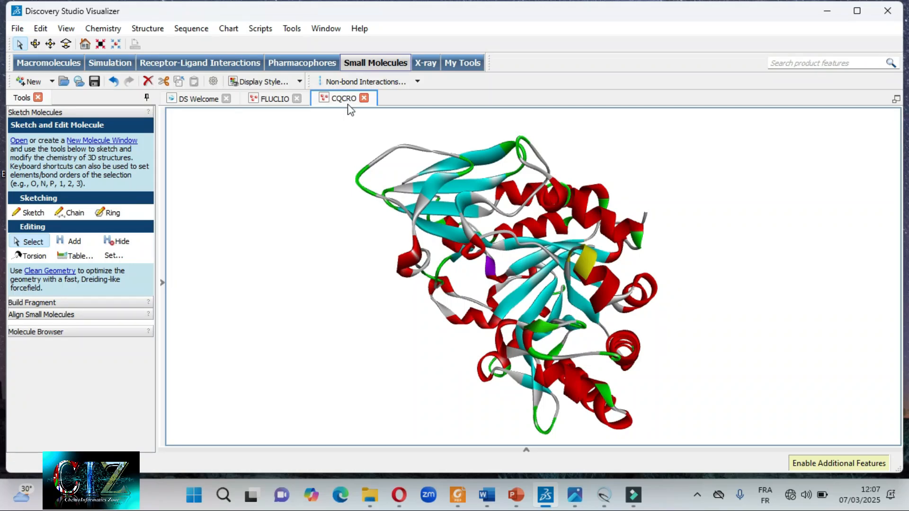
pyautogui.moveTo(373, 262); pyautogui.dragTo(414, 284, button='right')
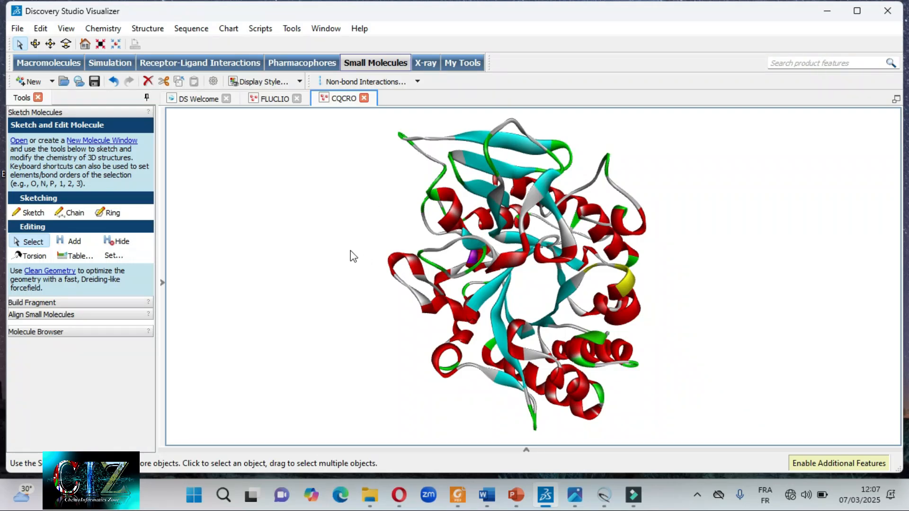
pyautogui.click(277, 102)
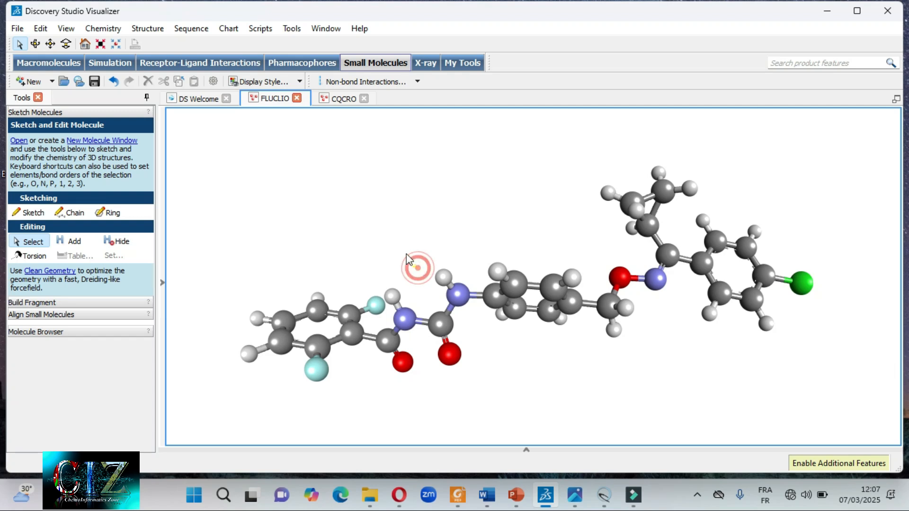
pyautogui.moveTo(418, 274); pyautogui.dragTo(451, 228, button='right')
pyautogui.scroll(-5, 444, 227)
pyautogui.scroll(3, 445, 228)
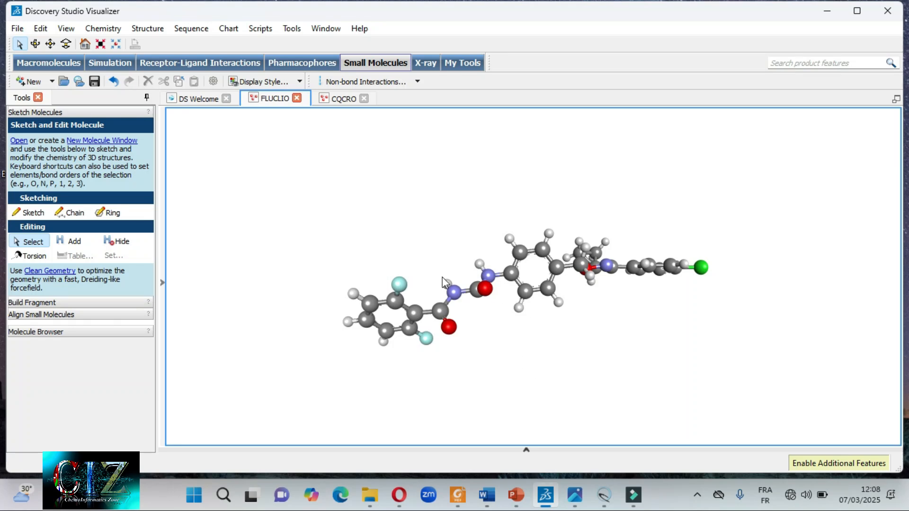
pyautogui.click(342, 98)
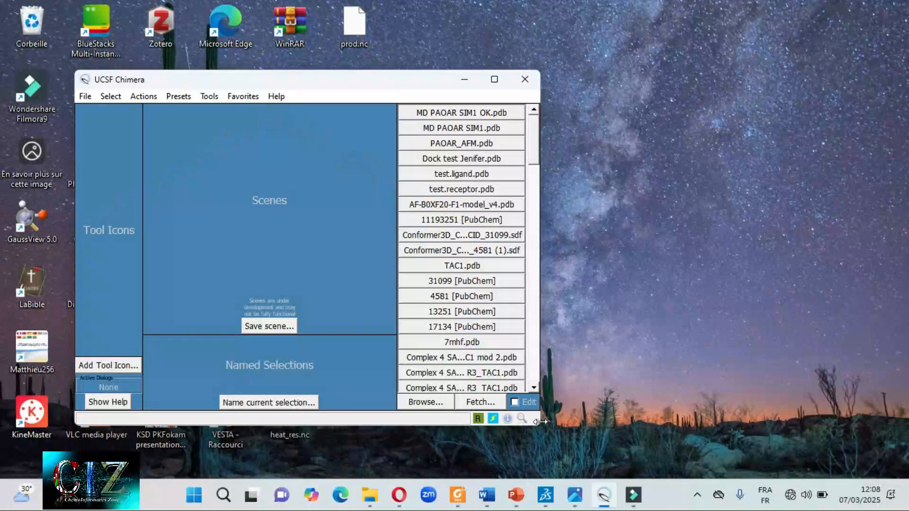
# Switch to File Explorer and check the Molecular docking steps and Interactions view subfolders of the Ressources V6 folder
pyautogui.moveTo(374, 496)
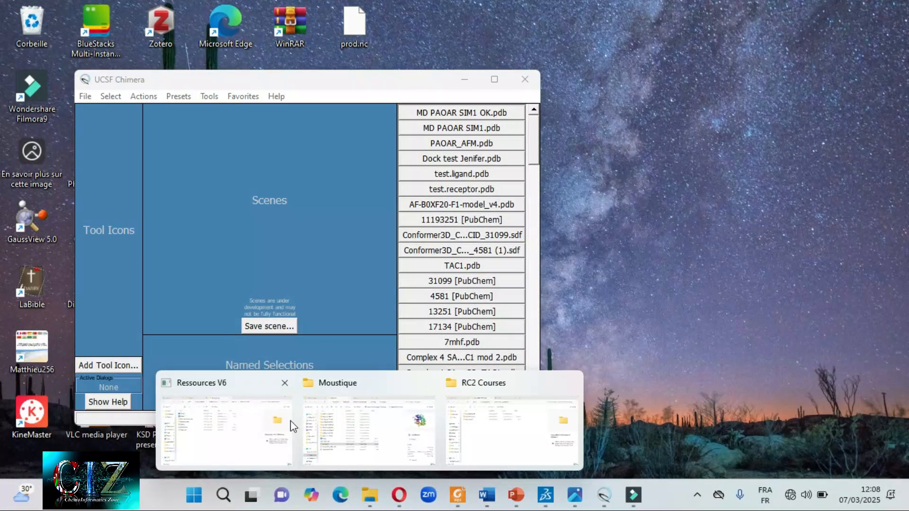
pyautogui.click(251, 428)
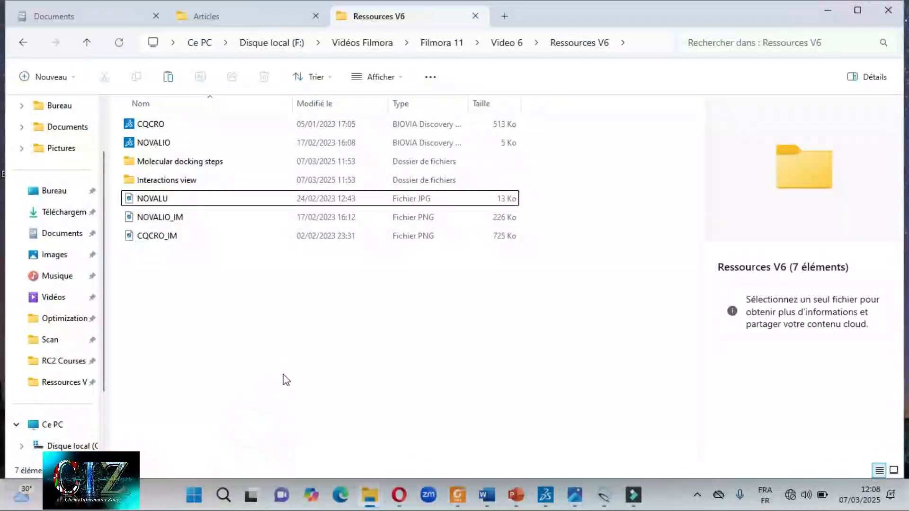
pyautogui.doubleClick(166, 163)
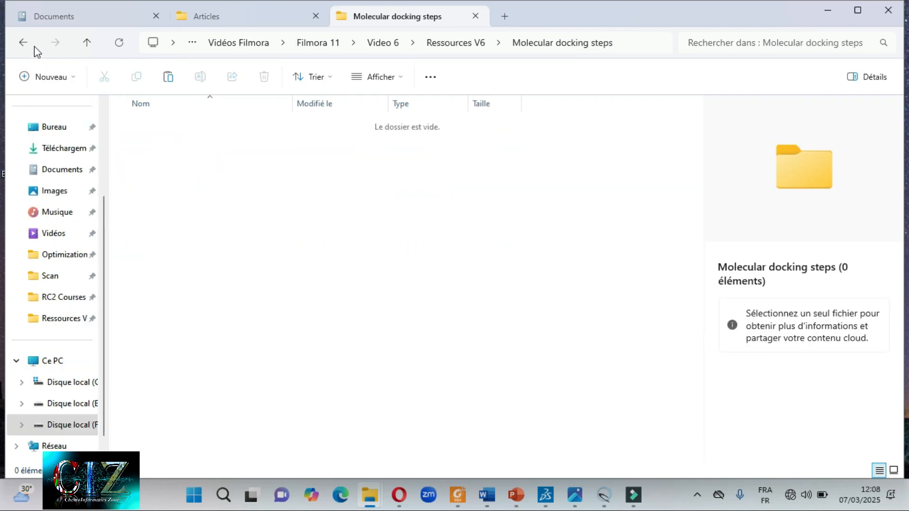
pyautogui.click(23, 42)
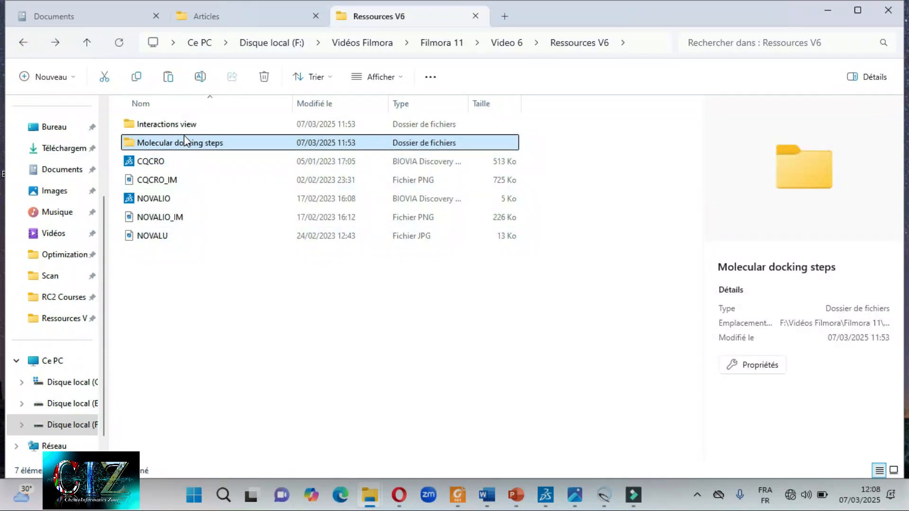
pyautogui.doubleClick(183, 126)
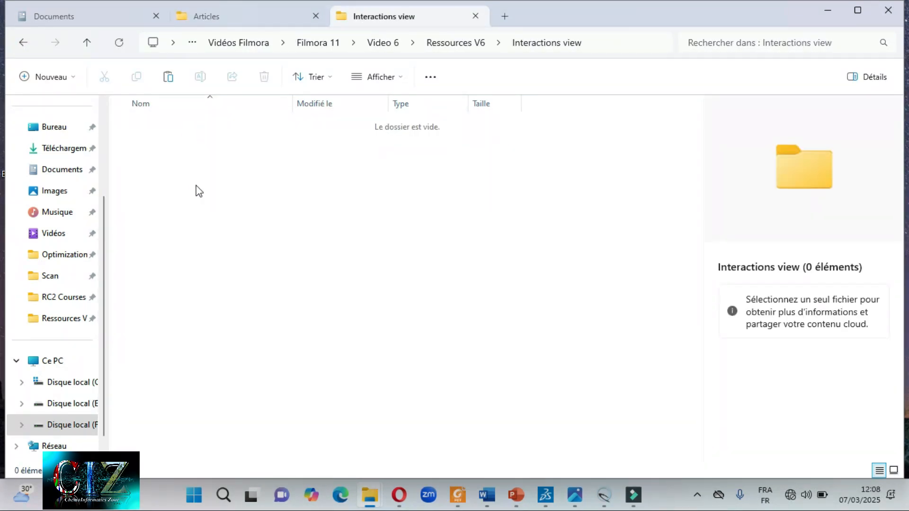
pyautogui.click(23, 44)
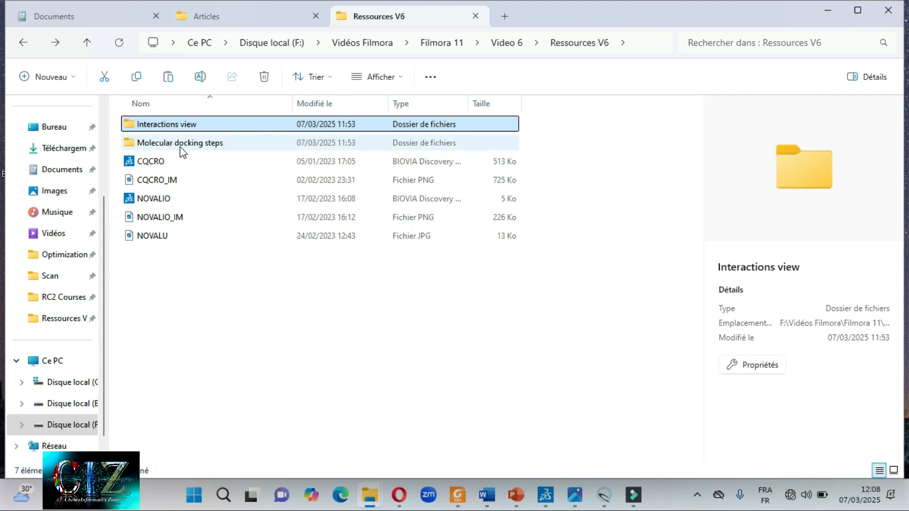
pyautogui.click(180, 147)
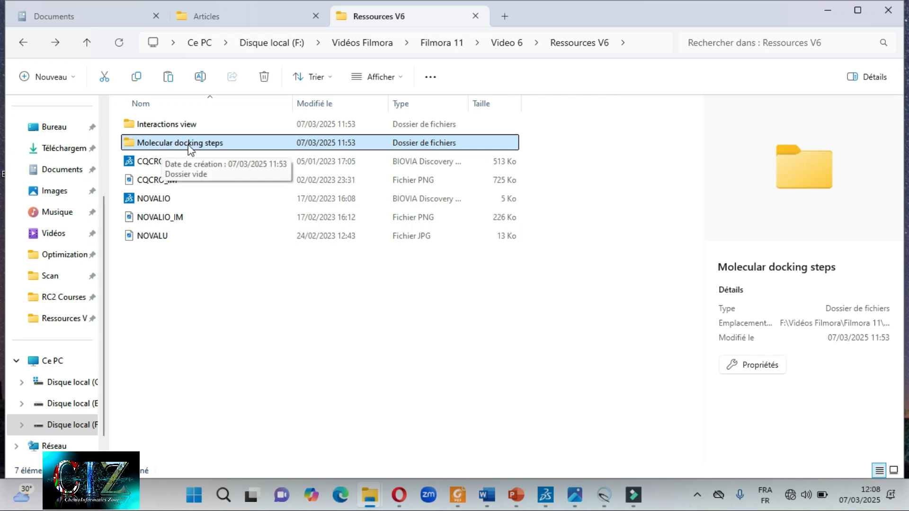
# Switch to UCSF Chimera and bring up the dialog for opening a structure file
pyautogui.click(604, 495)
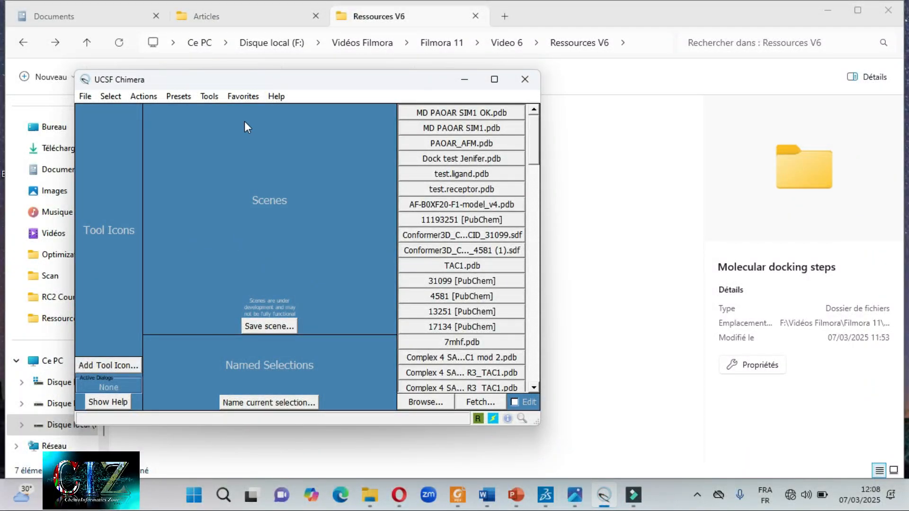
pyautogui.moveTo(260, 80); pyautogui.dragTo(406, 107)
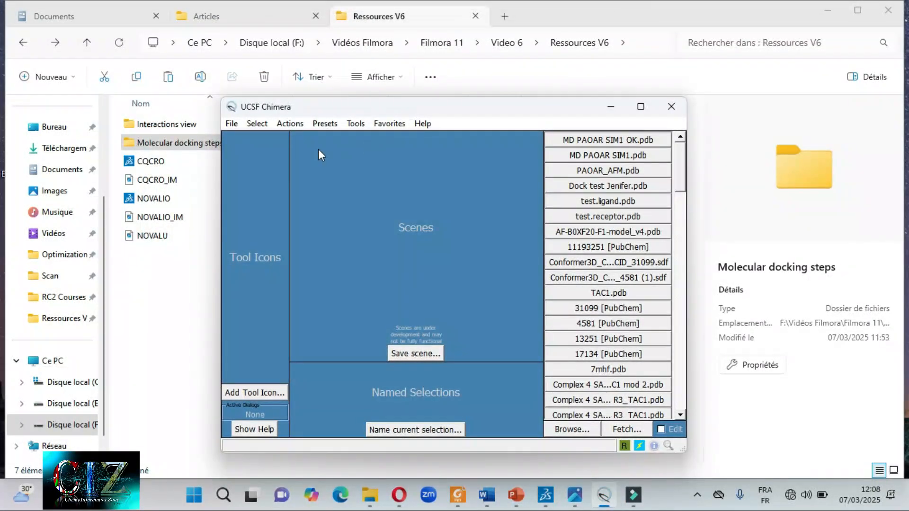
pyautogui.click(232, 124)
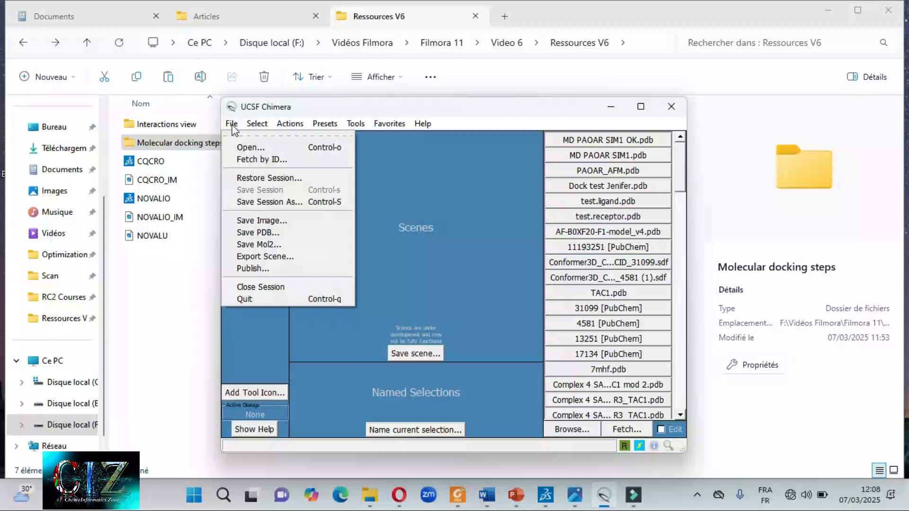
pyautogui.click(241, 148)
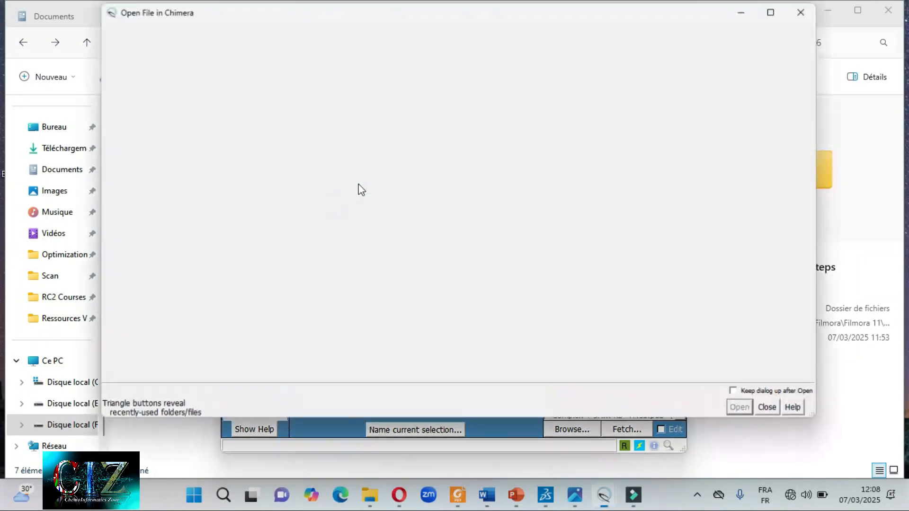
pyautogui.moveTo(482, 13); pyautogui.dragTo(493, 96)
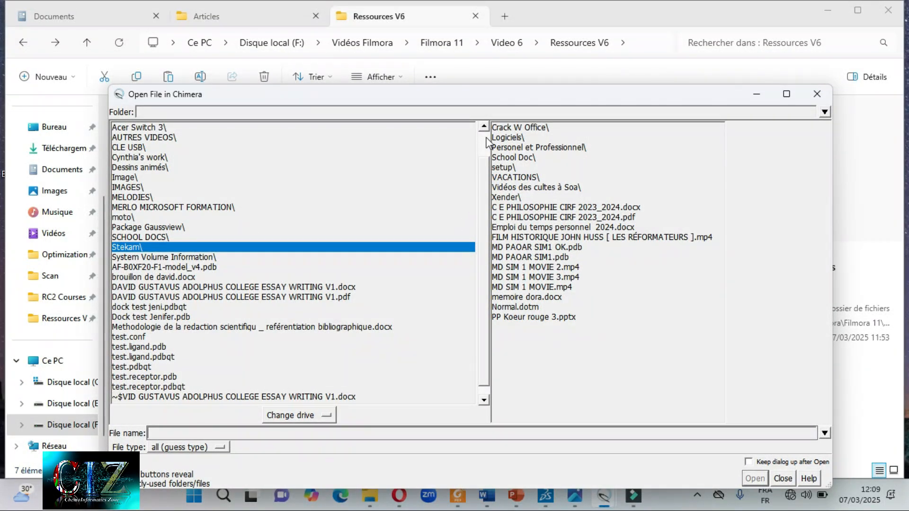
pyautogui.moveTo(442, 94); pyautogui.dragTo(618, 91)
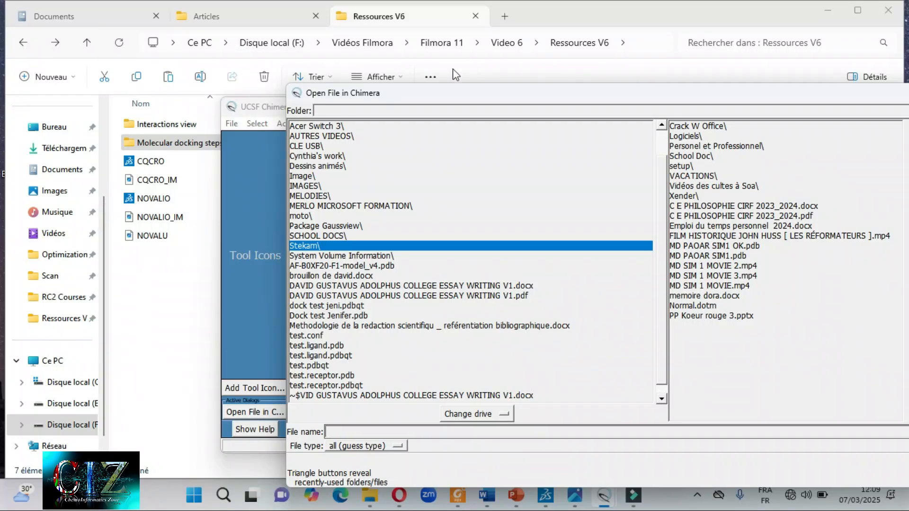
pyautogui.moveTo(498, 99); pyautogui.dragTo(305, 63)
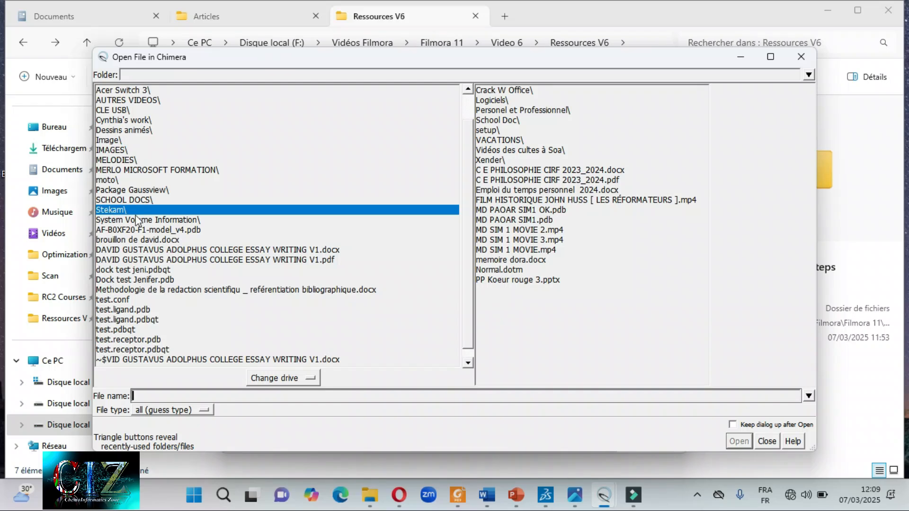
# Browse to the folder F:\Vidéos Filmora\Filmora 11\Video 6\Ressources V6 in the file-opening dialog
pyautogui.click(295, 382)
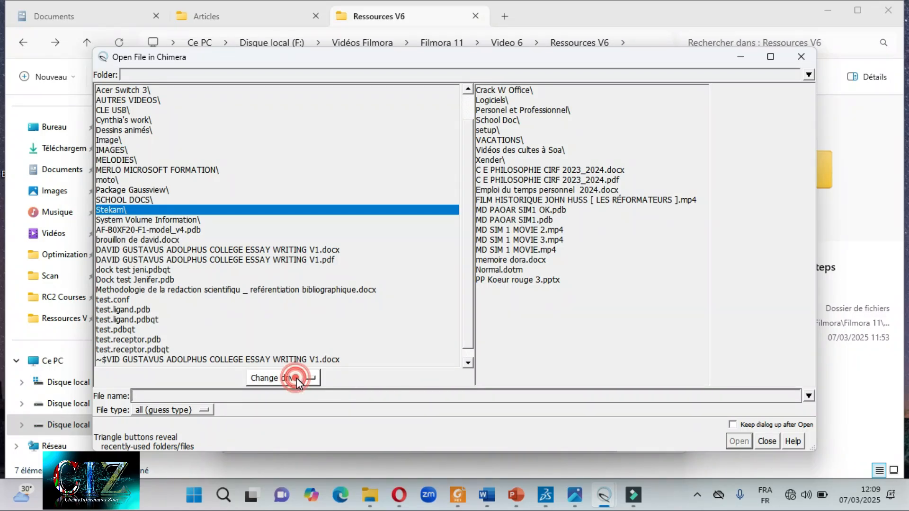
pyautogui.click(312, 380)
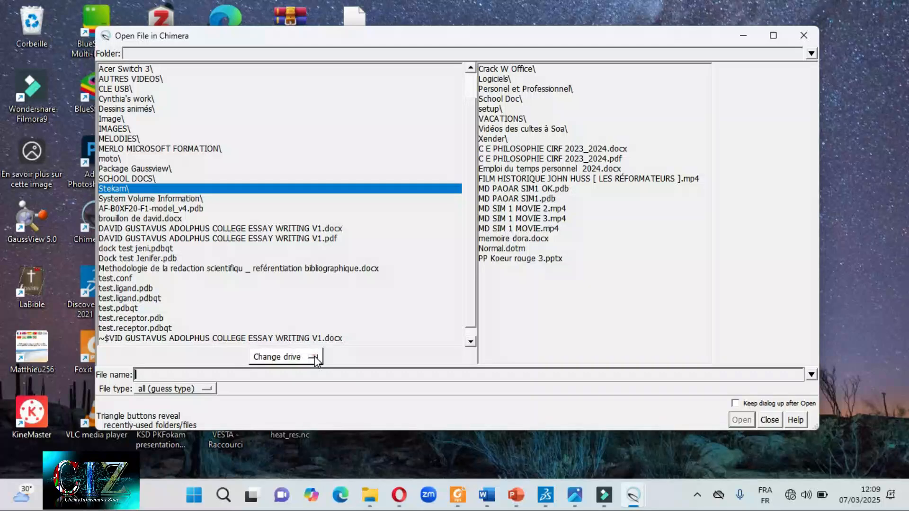
pyautogui.click(314, 356)
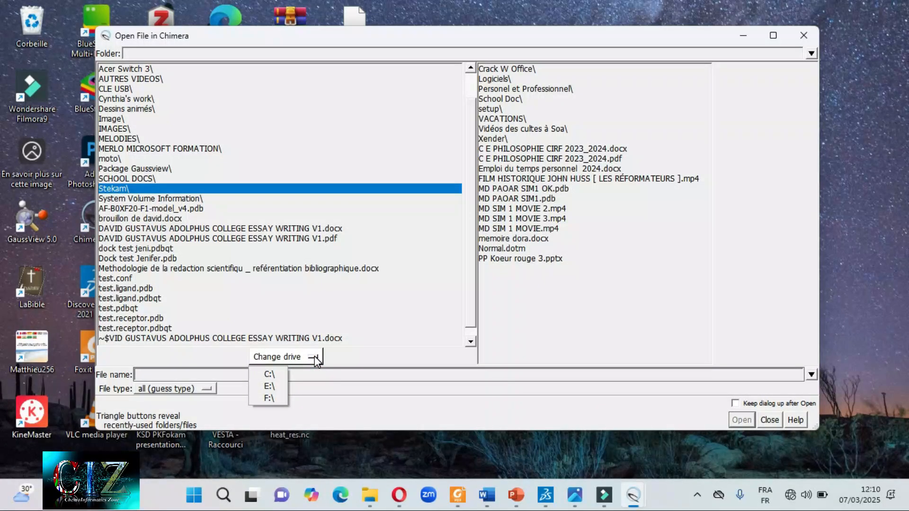
pyautogui.click(272, 398)
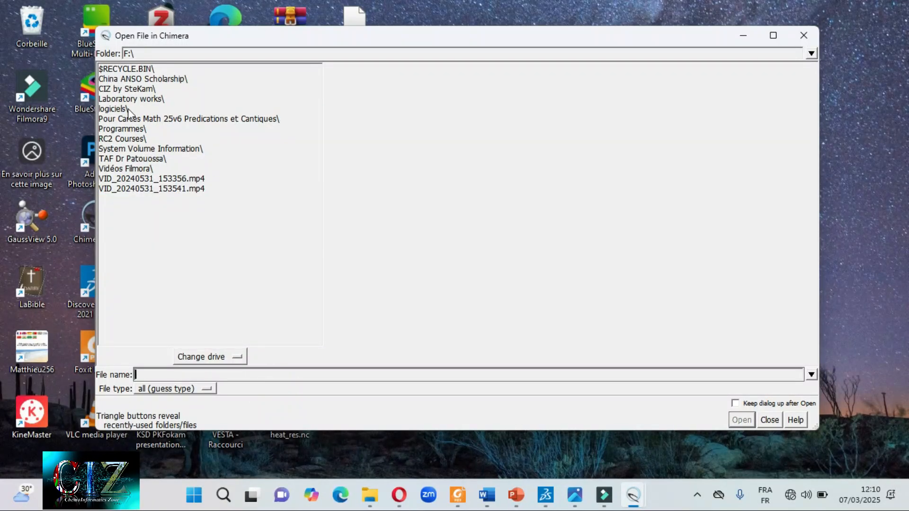
pyautogui.click(128, 169)
pyautogui.click(128, 169)
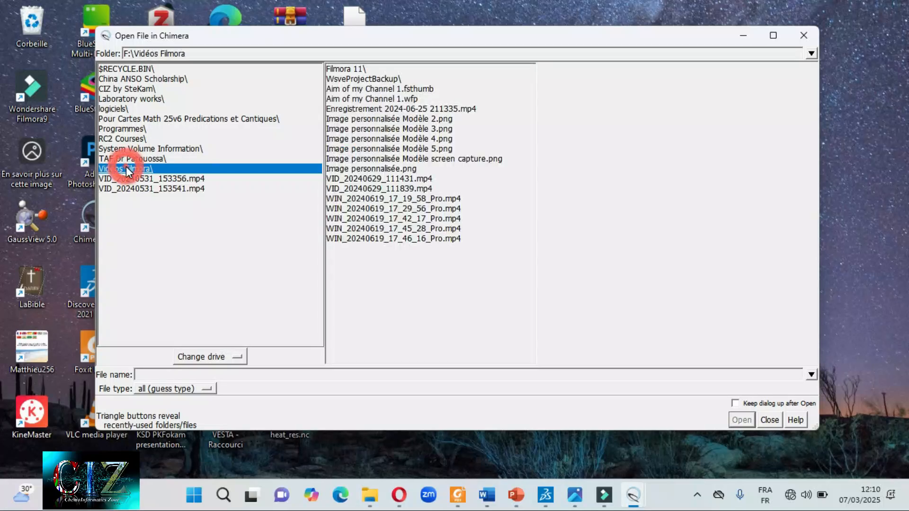
pyautogui.click(359, 69)
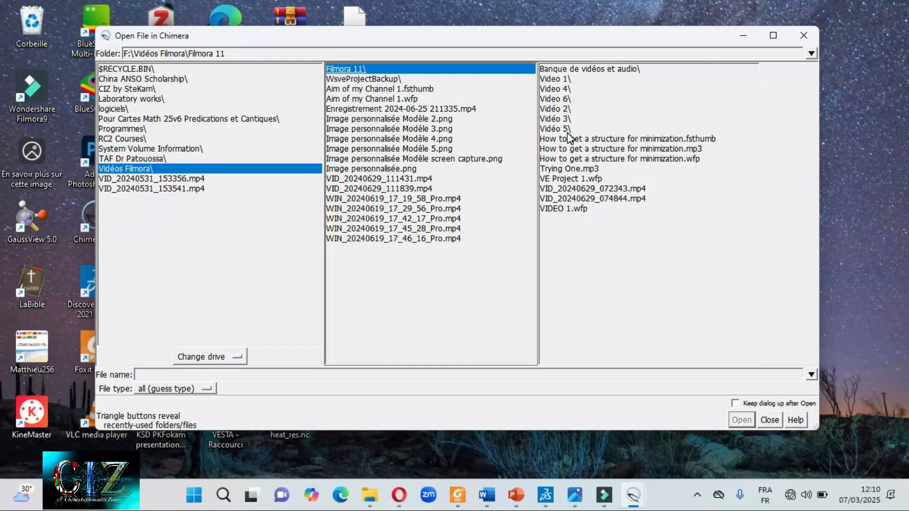
pyautogui.click(561, 99)
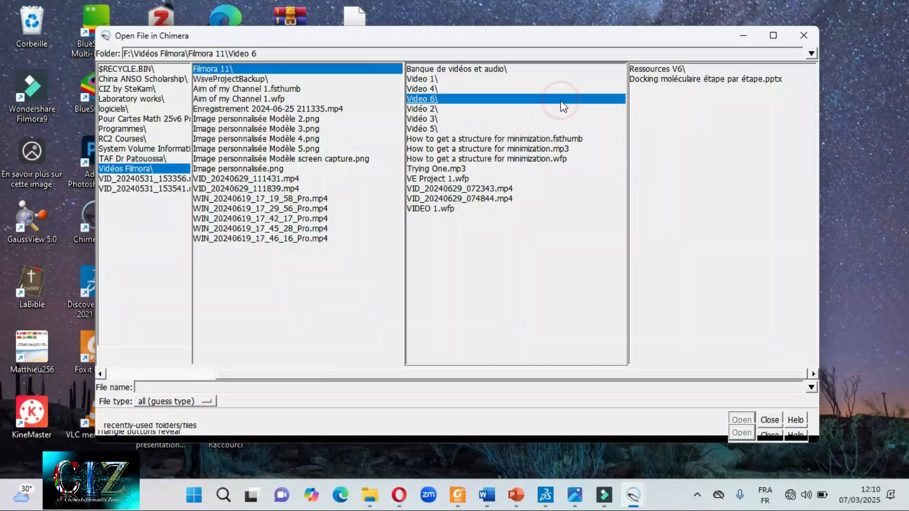
pyautogui.click(657, 71)
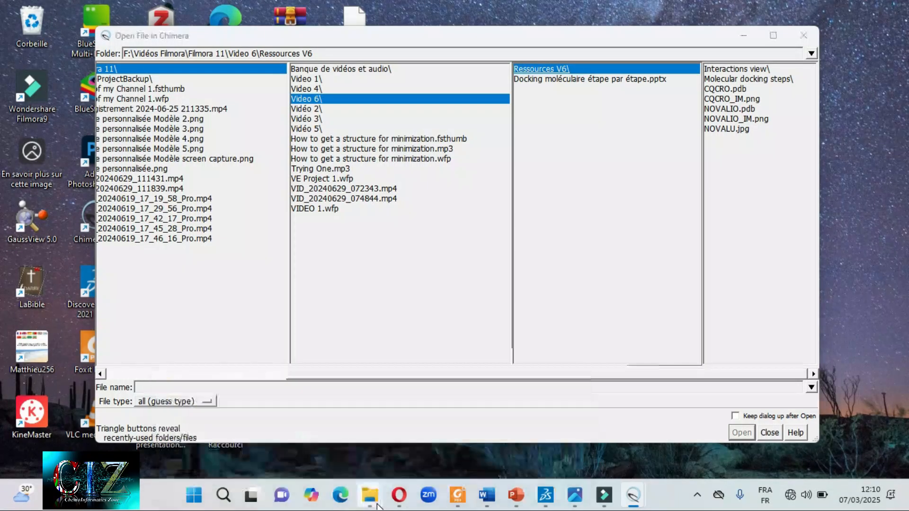
# Check the Ressources V6 folder in File Explorer, and open its CQCRO.pdb protein file in Chimera
pyautogui.click(377, 488)
pyautogui.click(218, 436)
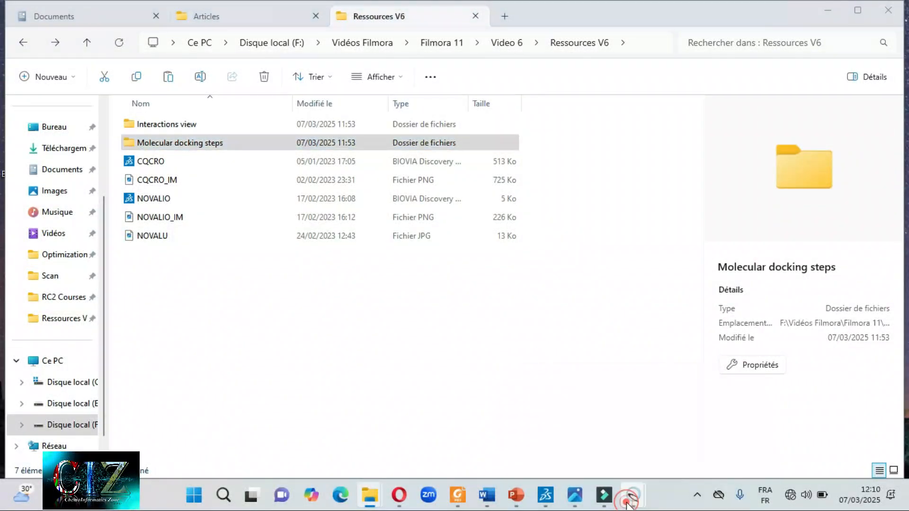
pyautogui.click(660, 440)
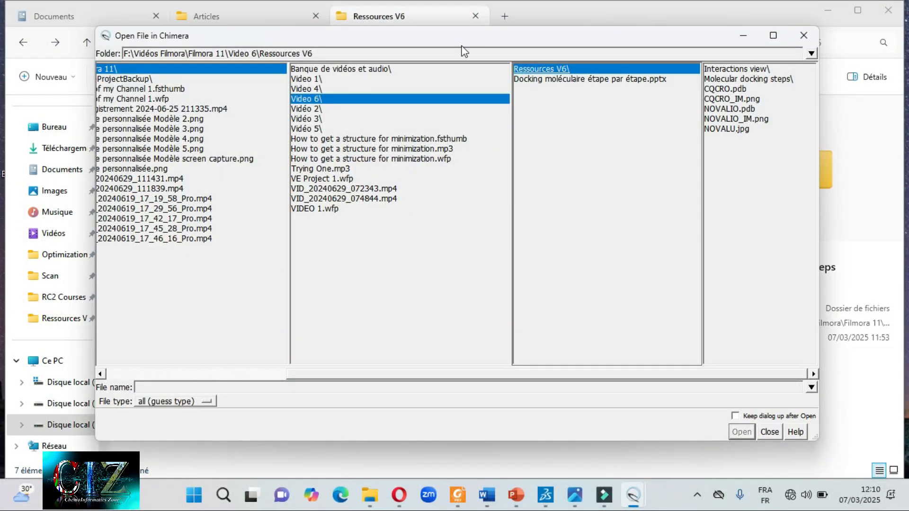
pyautogui.moveTo(465, 37); pyautogui.dragTo(457, 103)
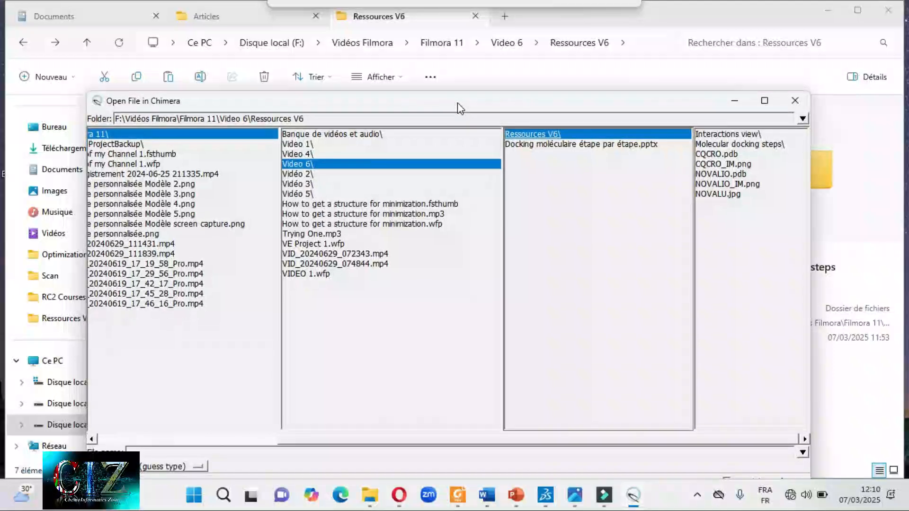
pyautogui.moveTo(326, 439); pyautogui.dragTo(155, 432)
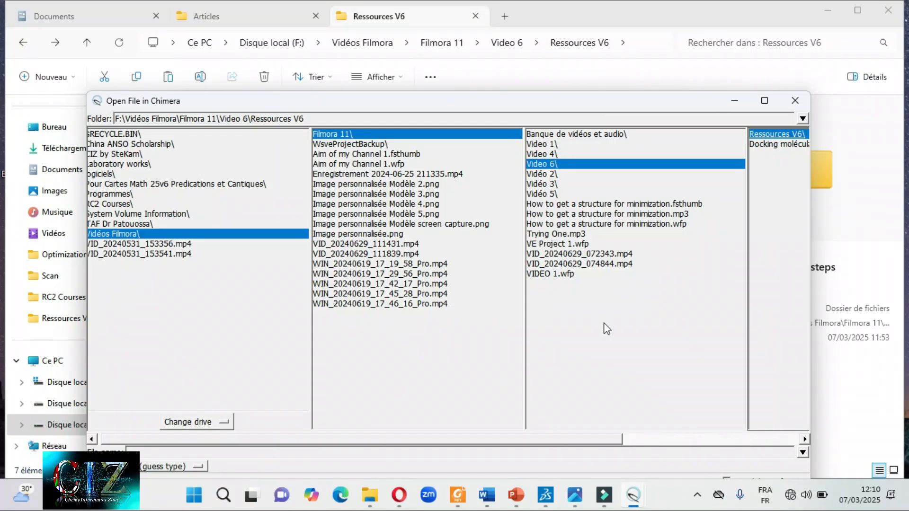
pyautogui.moveTo(489, 439); pyautogui.dragTo(658, 440)
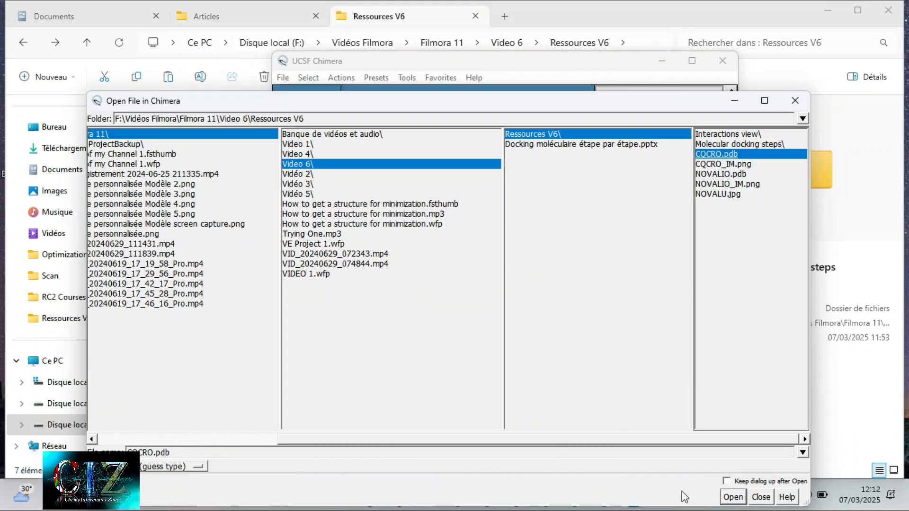
pyautogui.click(729, 496)
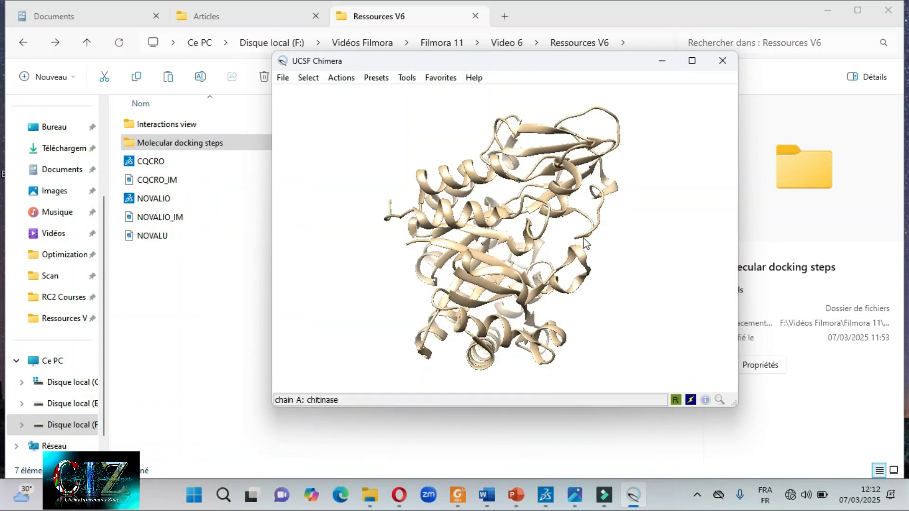
# Maximize the Chimera window and inspect the protein's ribbon structure from another angle at close range
pyautogui.moveTo(598, 238); pyautogui.dragTo(620, 226)
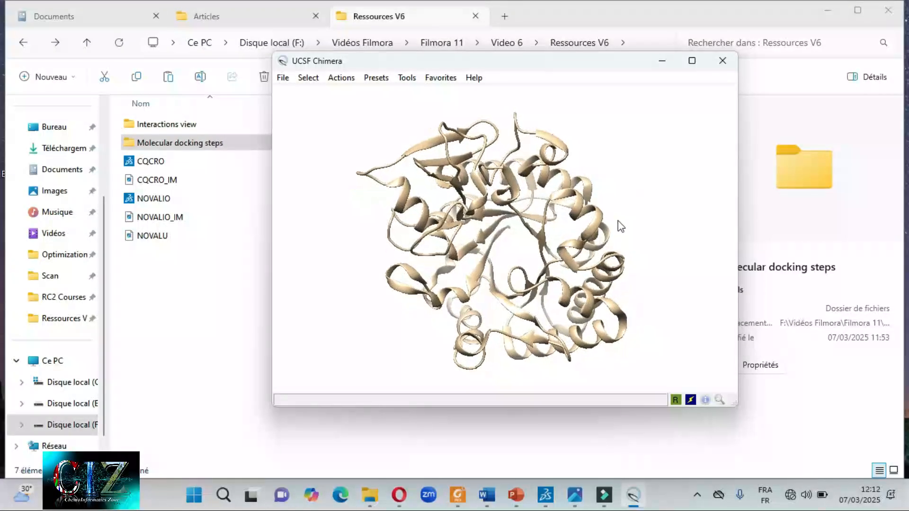
pyautogui.click(691, 61)
pyautogui.scroll(-5, 478, 274)
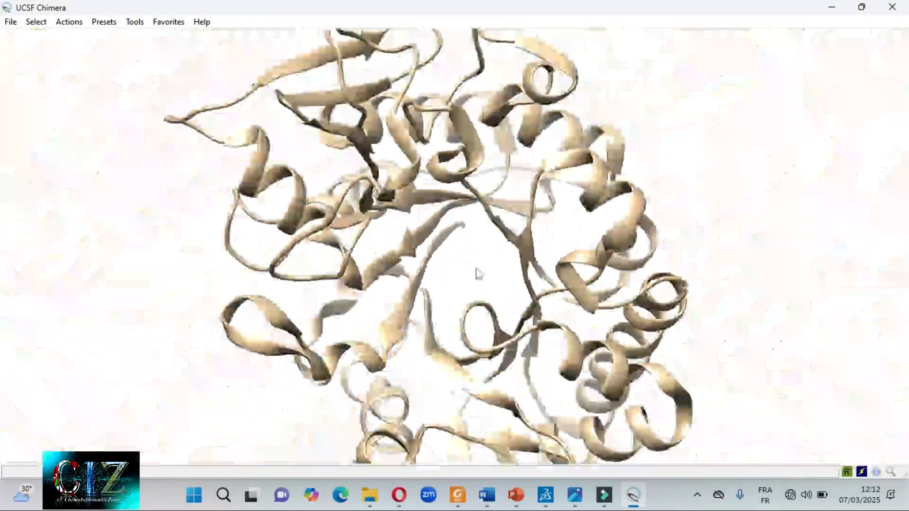
# Preview the protein with the Interactive 3 (hydrophobicity surface) preset, and with the Interactive 2 (all atoms) preset
pyautogui.moveTo(524, 270); pyautogui.dragTo(460, 265)
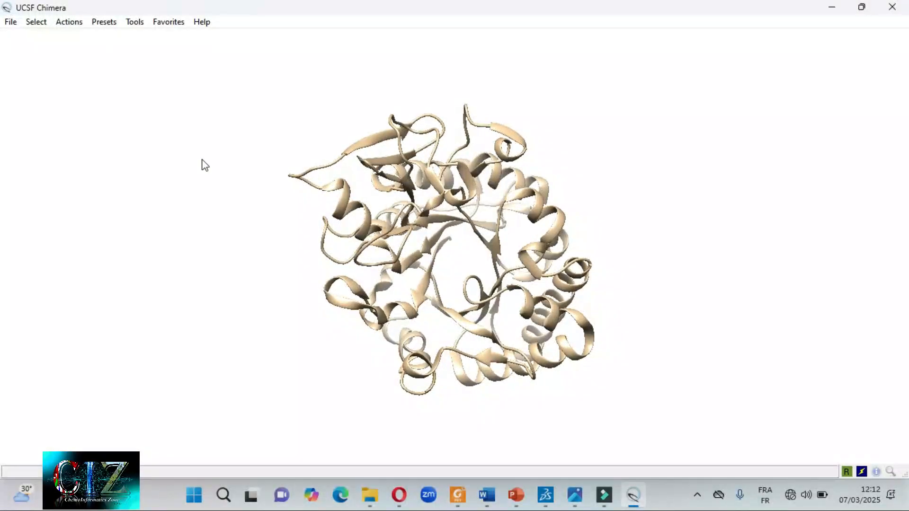
pyautogui.click(109, 22)
pyautogui.click(138, 69)
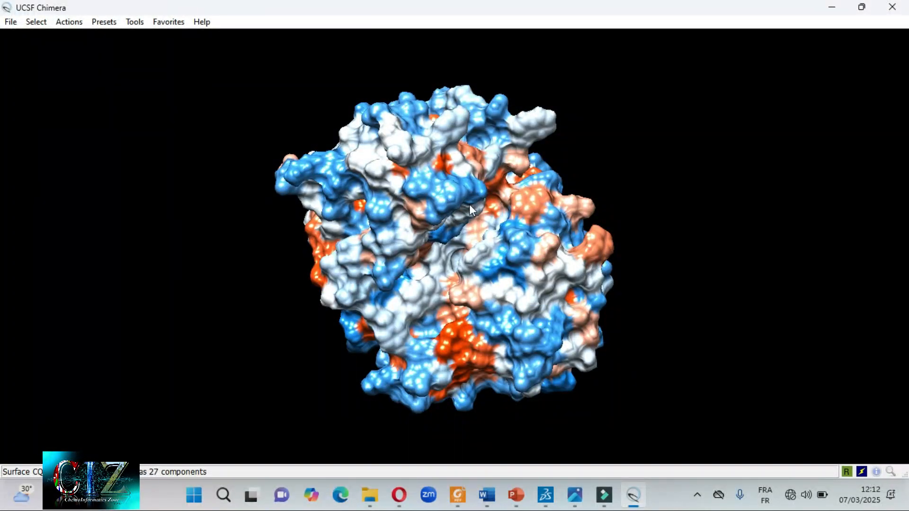
pyautogui.moveTo(470, 205); pyautogui.dragTo(443, 269)
pyautogui.moveTo(570, 256); pyautogui.dragTo(253, 166)
pyautogui.click(104, 22)
pyautogui.click(140, 59)
# Apply the Interactive 1 (ribbons) preset to the protein
pyautogui.click(105, 22)
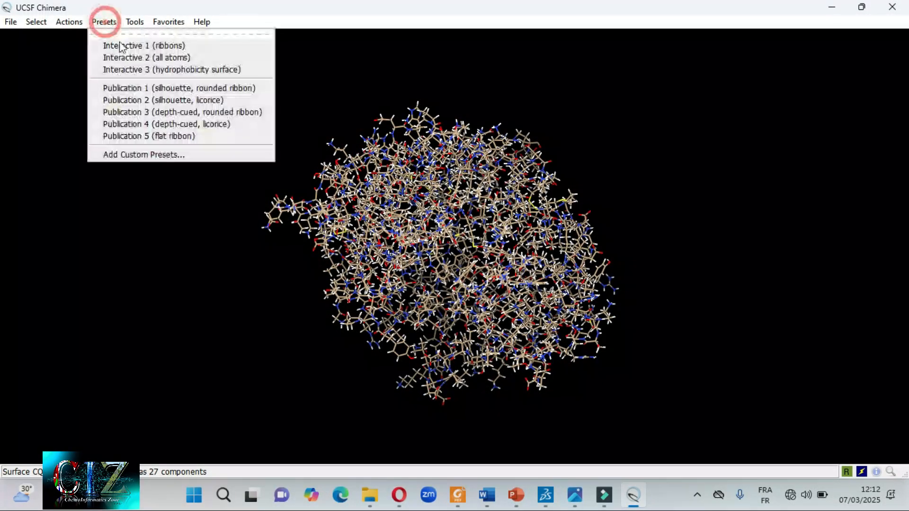
pyautogui.click(125, 45)
pyautogui.moveTo(476, 238)
pyautogui.mouseDown()
pyautogui.moveTo(416, 237)
pyautogui.moveTo(393, 253)
pyautogui.moveTo(480, 254)
pyautogui.moveTo(432, 211)
pyautogui.moveTo(396, 223)
pyautogui.moveTo(467, 227)
pyautogui.mouseUp()
pyautogui.scroll(-5, 397, 273)
pyautogui.scroll(5, 396, 269)
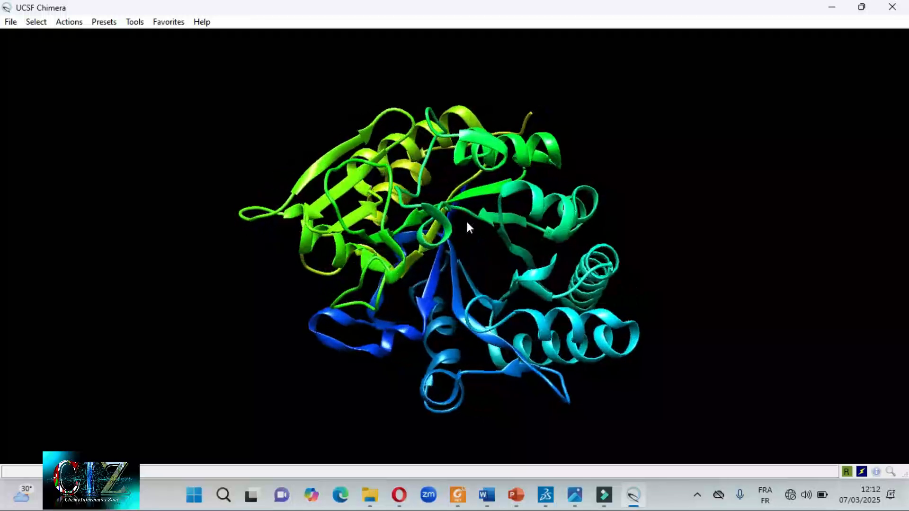
pyautogui.scroll(2, 446, 227)
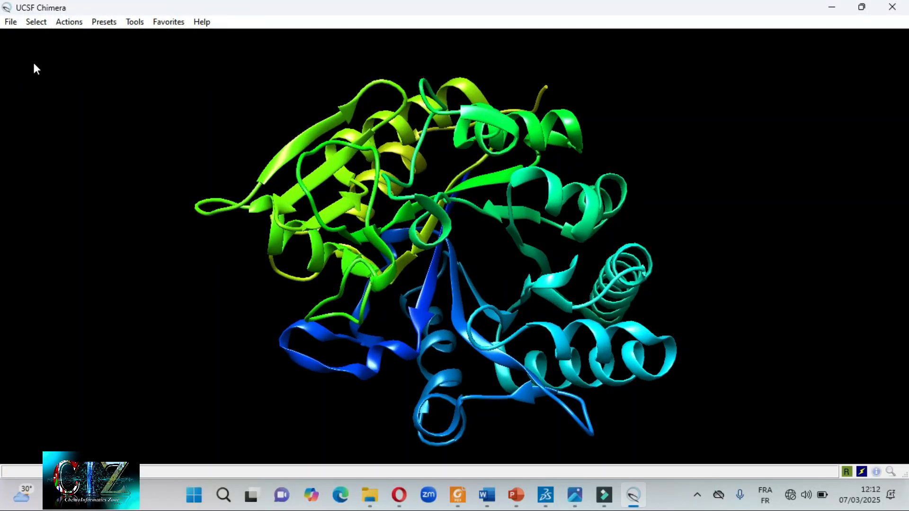
# Open the ligand file NOVALIO.pdb from the Ressources V6 folder alongside the protein
pyautogui.click(10, 22)
pyautogui.click(17, 42)
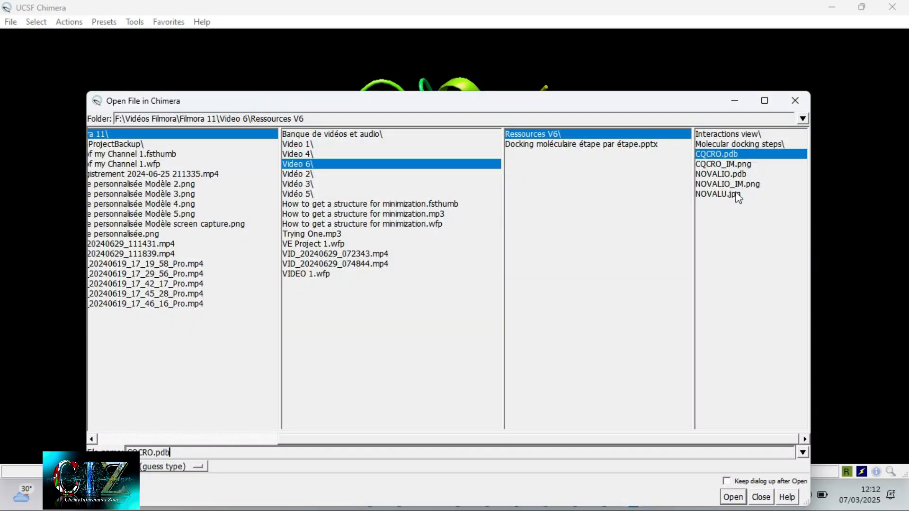
pyautogui.click(727, 175)
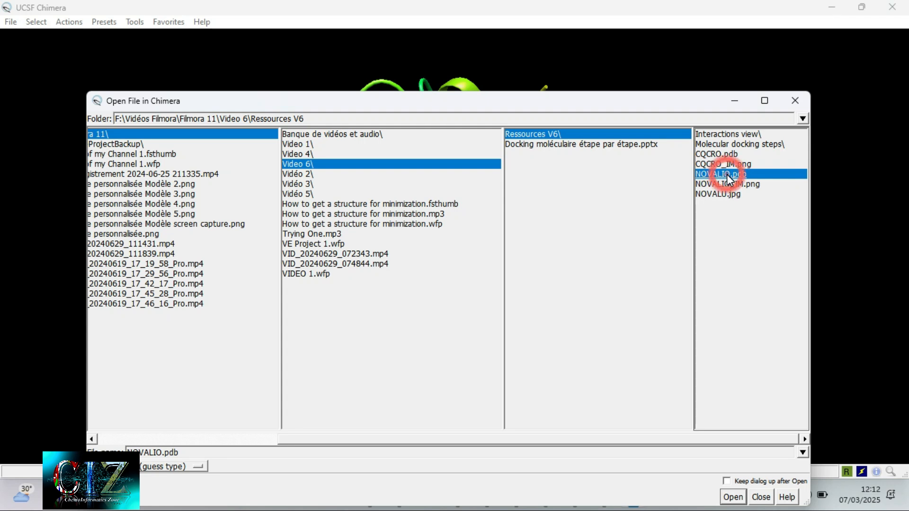
pyautogui.doubleClick(726, 174)
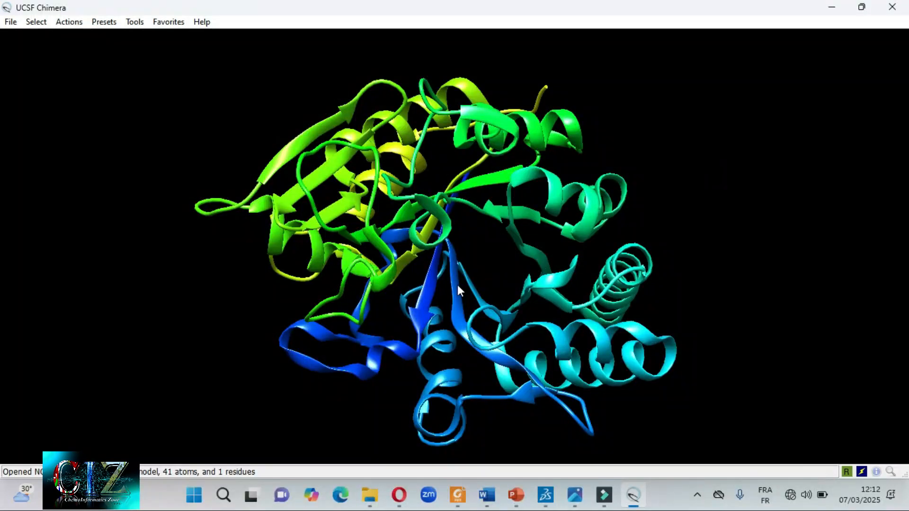
# Locate the loaded ligand relative to the protein and bring both molecules into view together
pyautogui.scroll(5, 436, 259)
pyautogui.scroll(-6, 436, 258)
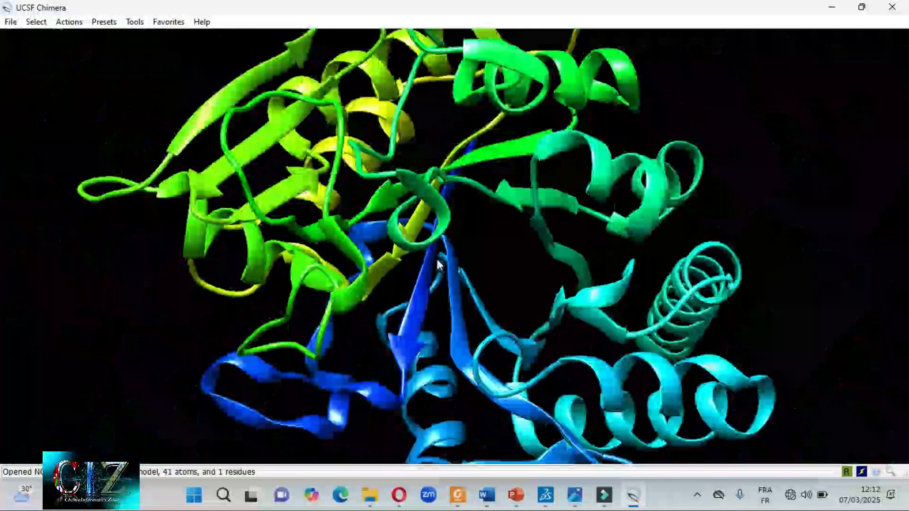
pyautogui.moveTo(466, 257); pyautogui.dragTo(548, 246)
pyautogui.moveTo(548, 245); pyautogui.dragTo(470, 209, button='middle')
pyautogui.scroll(5, 471, 209)
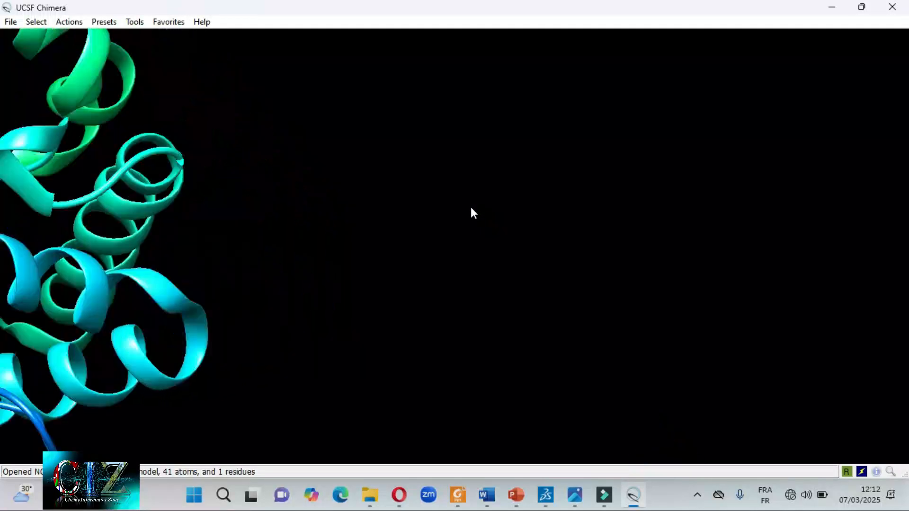
pyautogui.scroll(-7, 471, 209)
pyautogui.moveTo(472, 259); pyautogui.dragTo(517, 206)
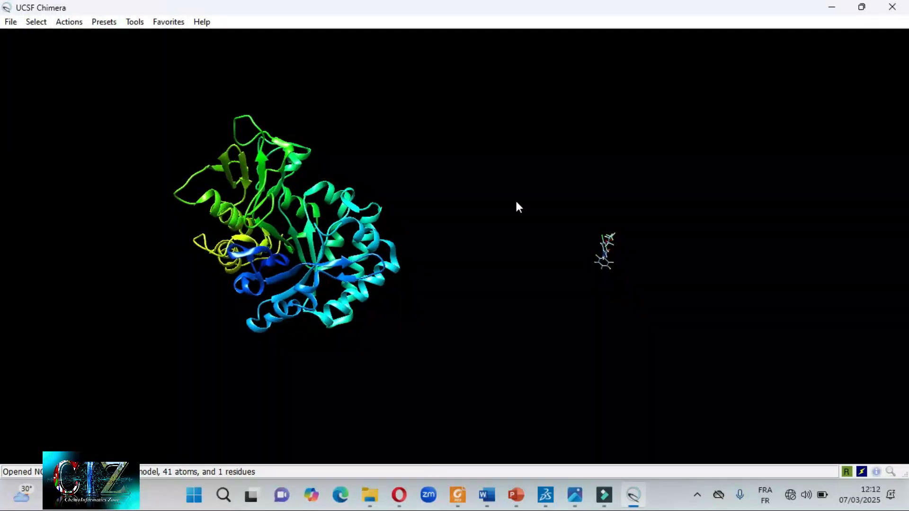
pyautogui.moveTo(324, 240); pyautogui.dragTo(323, 262)
pyautogui.moveTo(323, 262); pyautogui.dragTo(373, 260, button='middle')
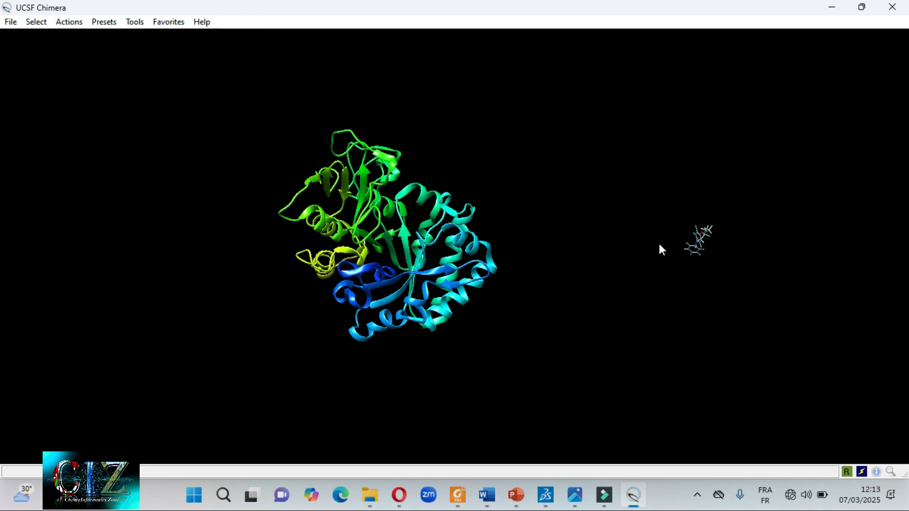
pyautogui.moveTo(570, 238); pyautogui.dragTo(543, 228, button='middle')
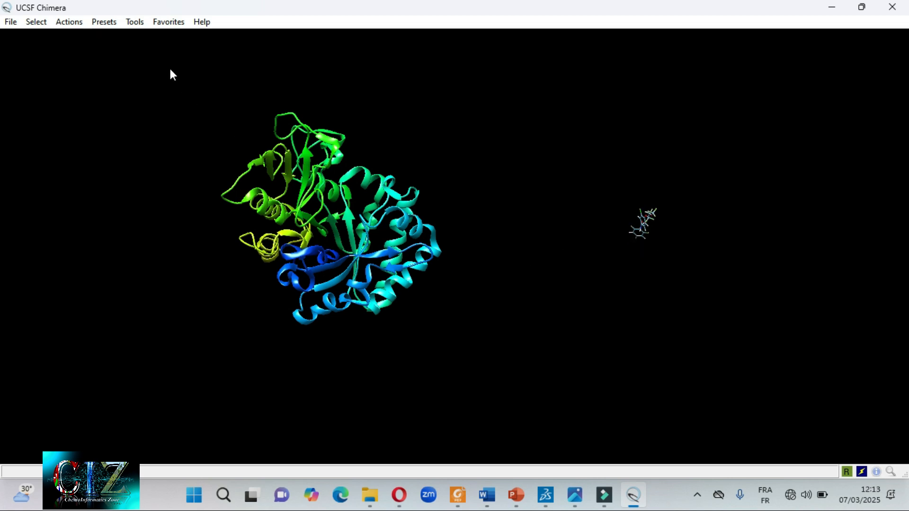
# Set the movement mouse mode to Move molecule and get its dialog out of the way
pyautogui.click(136, 22)
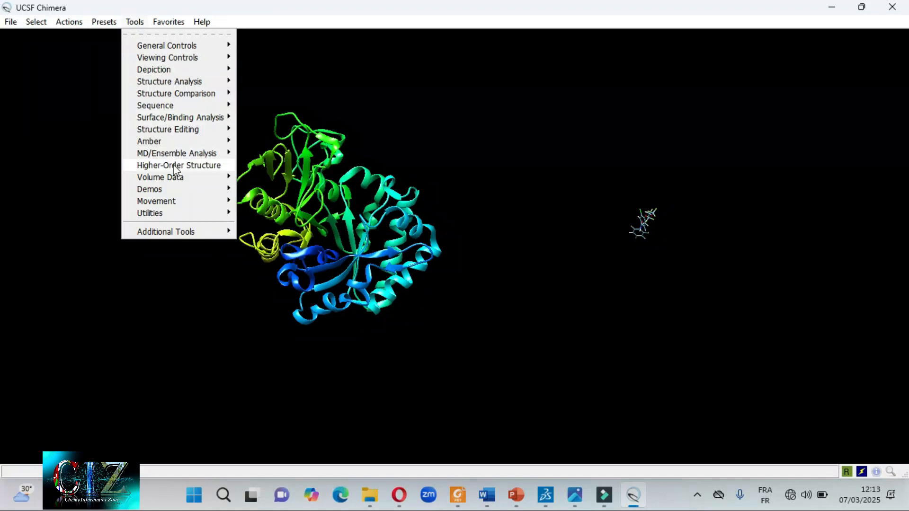
pyautogui.moveTo(173, 203)
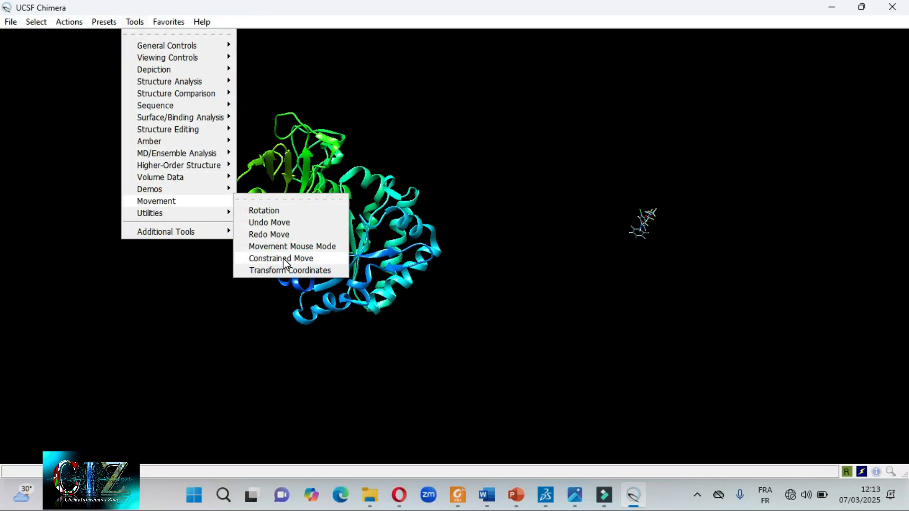
pyautogui.click(299, 246)
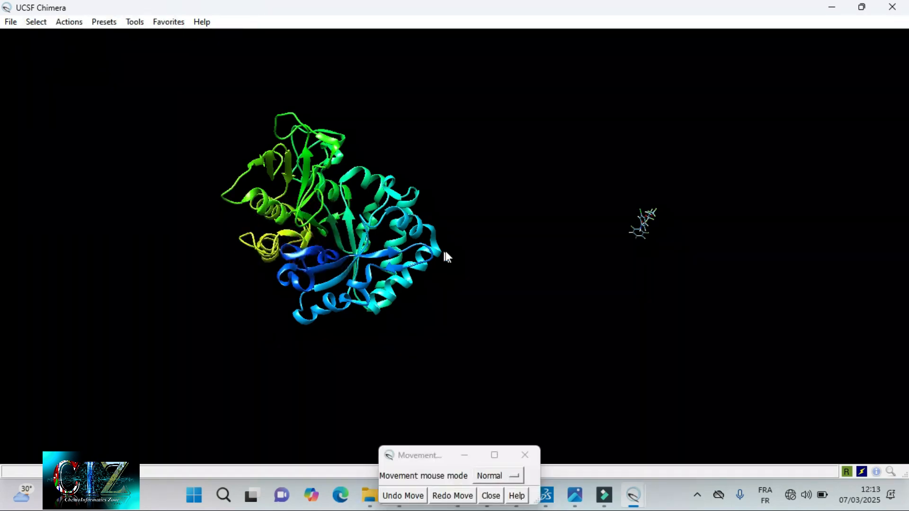
pyautogui.moveTo(436, 460); pyautogui.dragTo(168, 92)
pyautogui.click(230, 109)
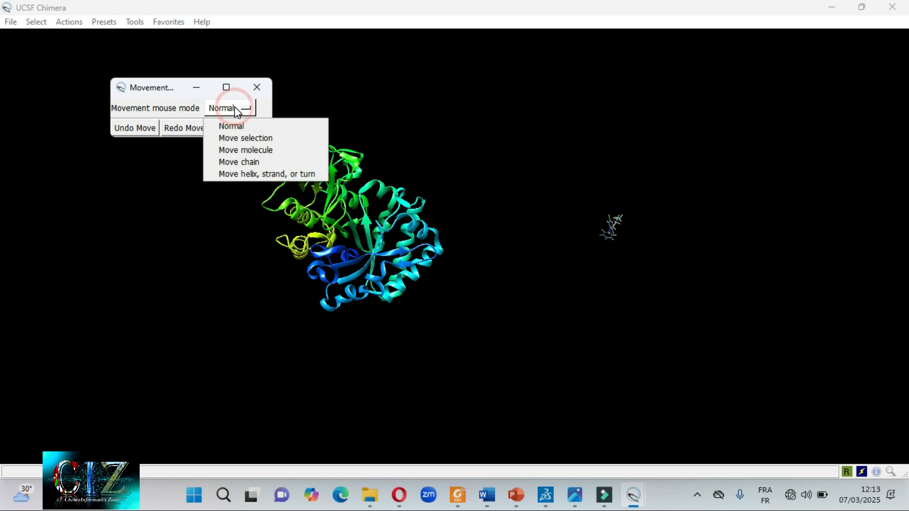
pyautogui.click(243, 150)
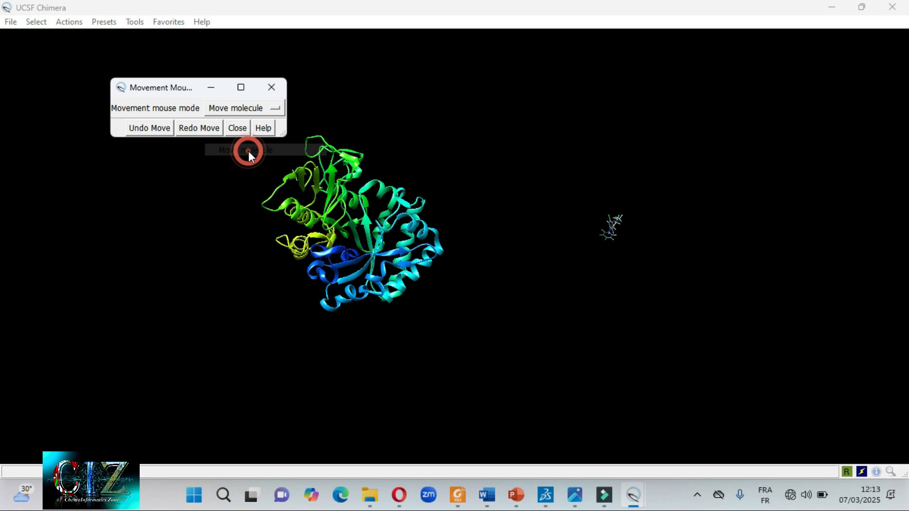
pyautogui.click(212, 87)
# Move the ligand across the empty space to just beside the protein's outer helices
pyautogui.scroll(5, 594, 223)
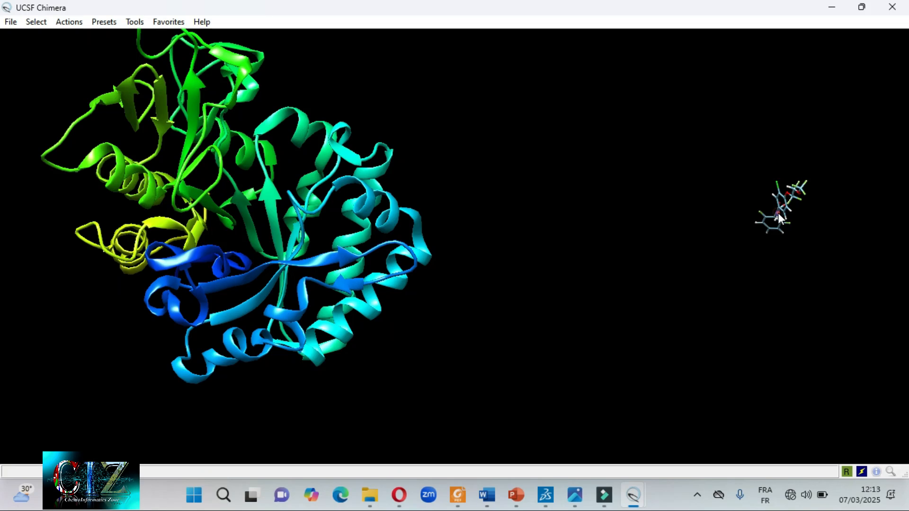
pyautogui.moveTo(773, 208); pyautogui.dragTo(427, 204)
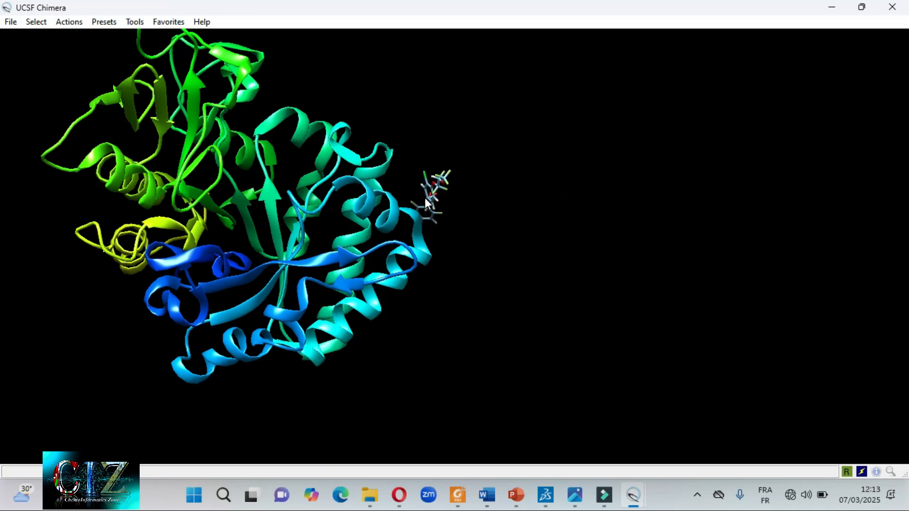
pyautogui.moveTo(487, 202); pyautogui.dragTo(466, 237)
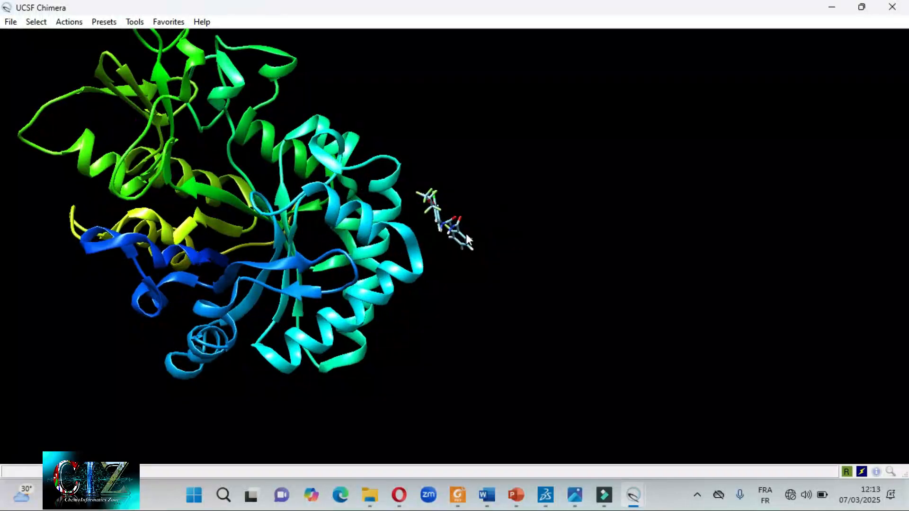
pyautogui.moveTo(431, 154); pyautogui.dragTo(530, 180, button='middle')
pyautogui.moveTo(684, 182); pyautogui.dragTo(683, 256)
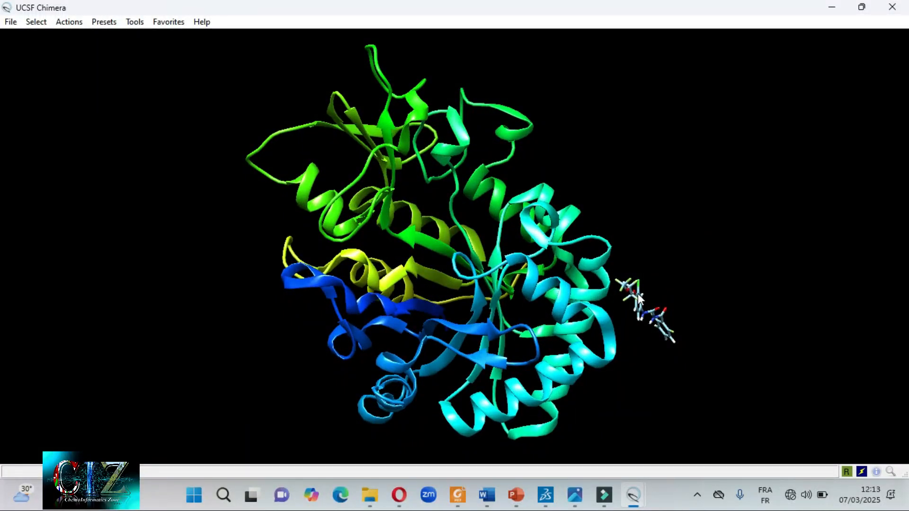
pyautogui.moveTo(648, 298); pyautogui.dragTo(659, 260)
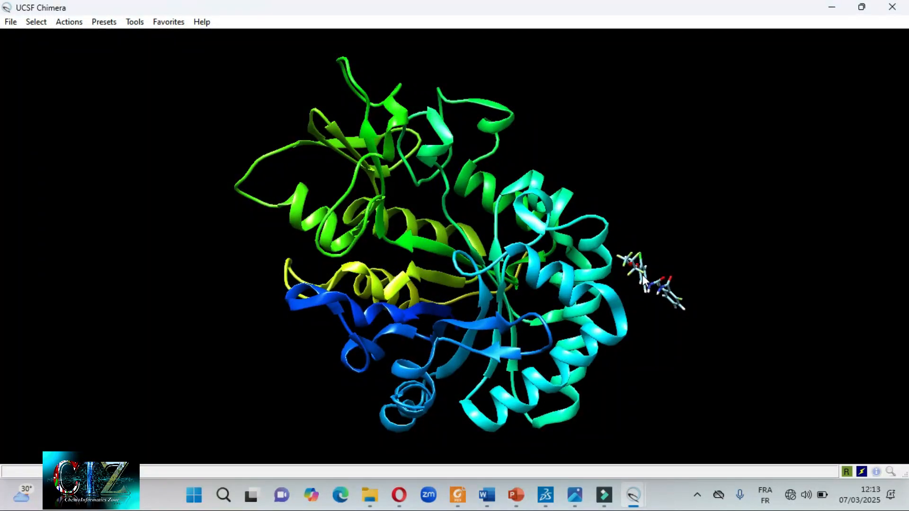
# Move the ligand into the protein's central cavity, checking its placement from several angles
pyautogui.moveTo(638, 270); pyautogui.dragTo(431, 239, button='middle')
pyautogui.moveTo(148, 274); pyautogui.dragTo(216, 172)
pyautogui.moveTo(602, 154); pyautogui.dragTo(682, 204)
pyautogui.moveTo(416, 298); pyautogui.dragTo(470, 291)
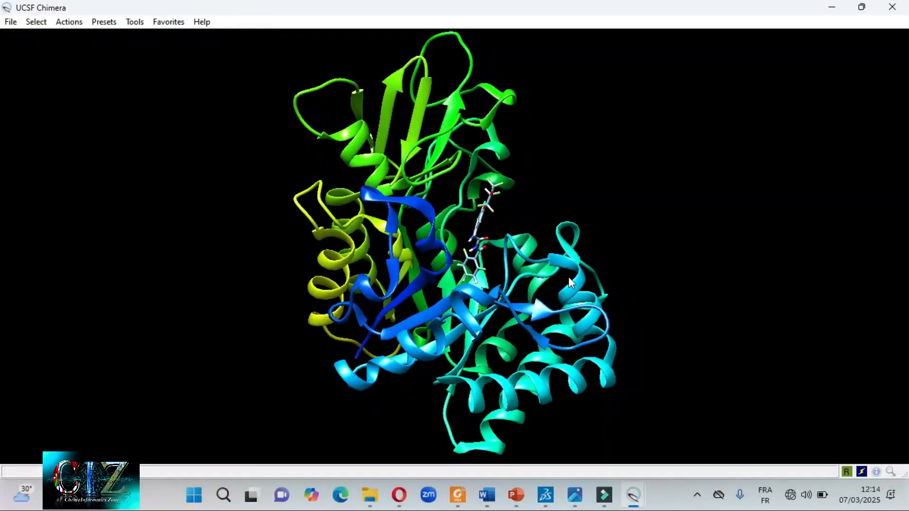
pyautogui.moveTo(724, 228); pyautogui.dragTo(695, 211, button='middle')
pyautogui.moveTo(757, 247); pyautogui.dragTo(578, 254)
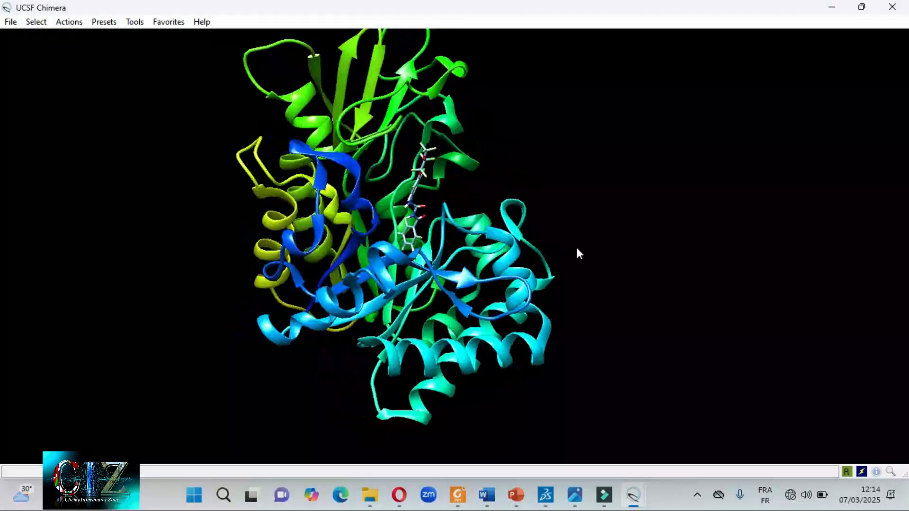
pyautogui.moveTo(608, 205); pyautogui.dragTo(621, 215, button='middle')
pyautogui.scroll(3, 622, 217)
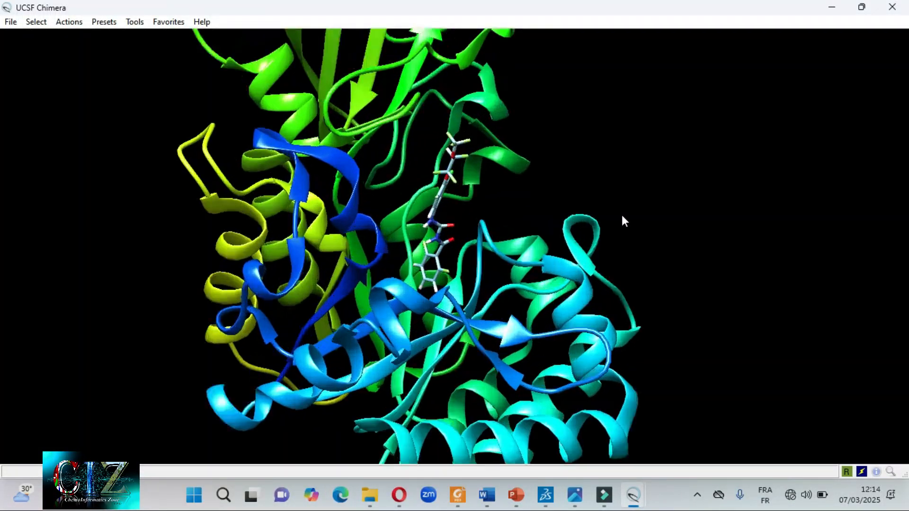
pyautogui.scroll(-5, 622, 217)
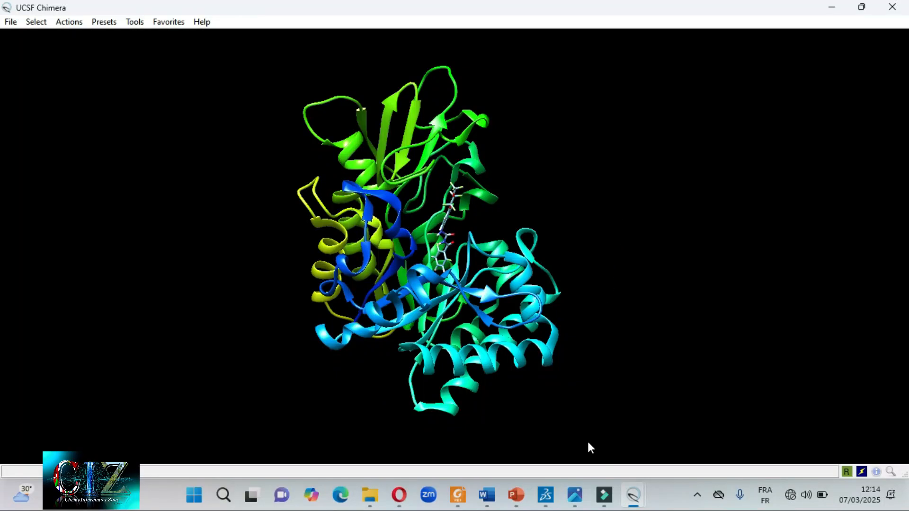
# Bring back the movement mouse mode dialog, set the mode to Normal, and close it
pyautogui.click(633, 494)
pyautogui.click(682, 424)
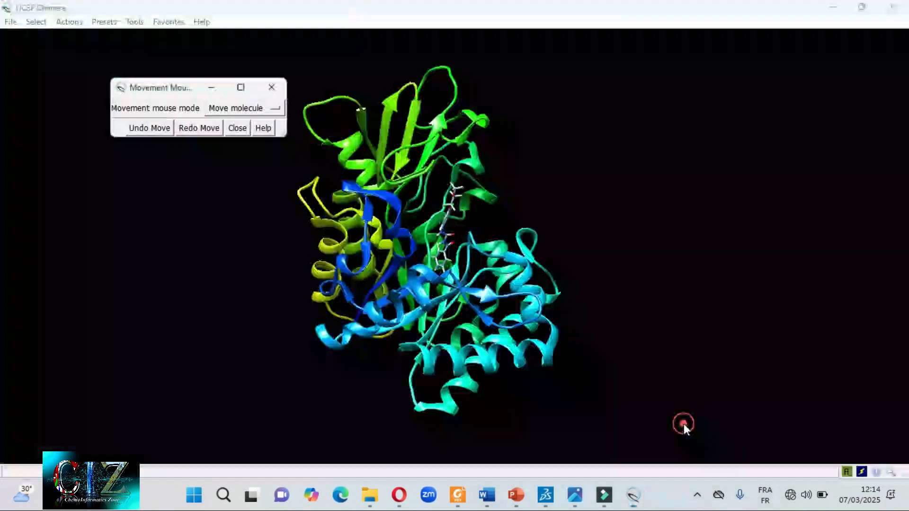
pyautogui.click(252, 107)
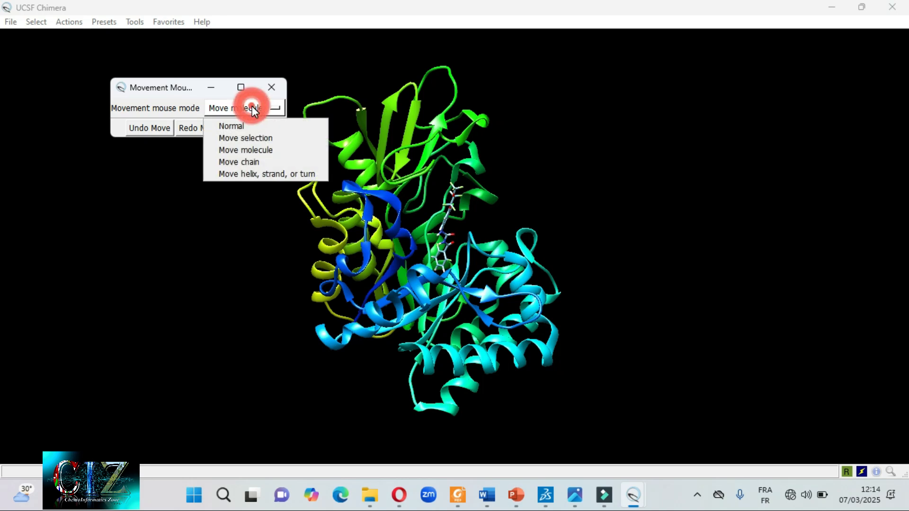
pyautogui.click(237, 127)
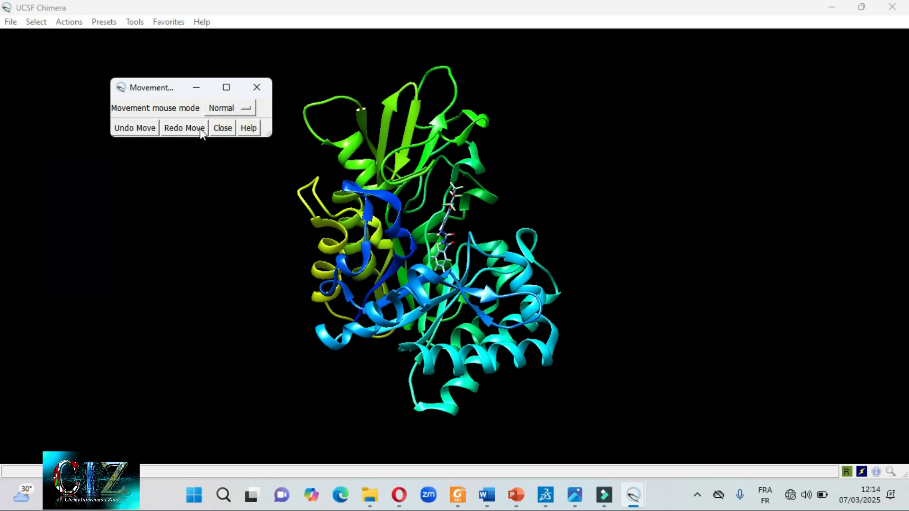
pyautogui.click(260, 83)
# Check the ligand's position in the protein cavity and launch the AutoDock Vina tool
pyautogui.moveTo(570, 195); pyautogui.dragTo(431, 277)
pyautogui.moveTo(587, 220); pyautogui.dragTo(637, 229)
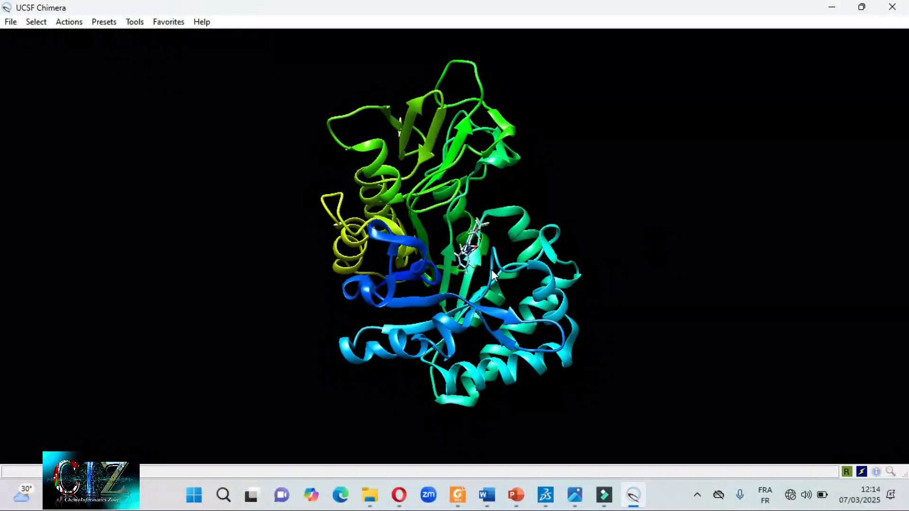
pyautogui.moveTo(538, 259); pyautogui.dragTo(530, 258)
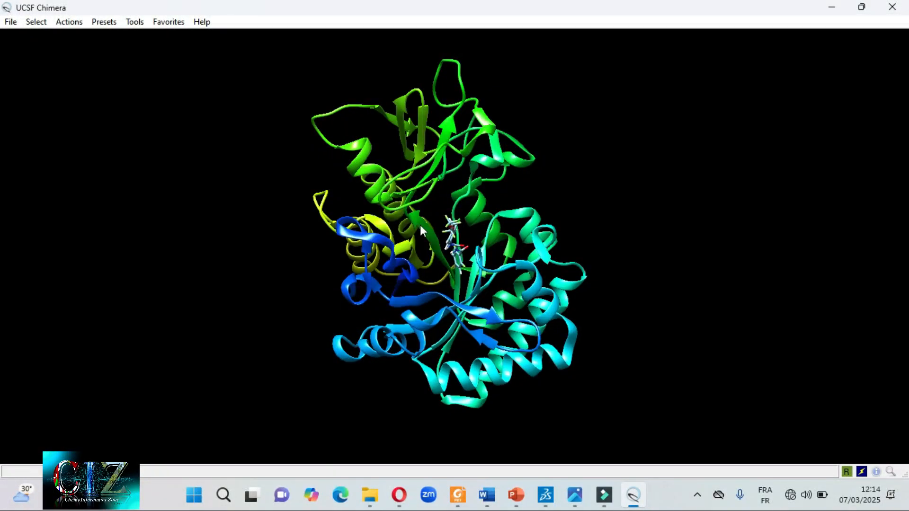
pyautogui.click(127, 22)
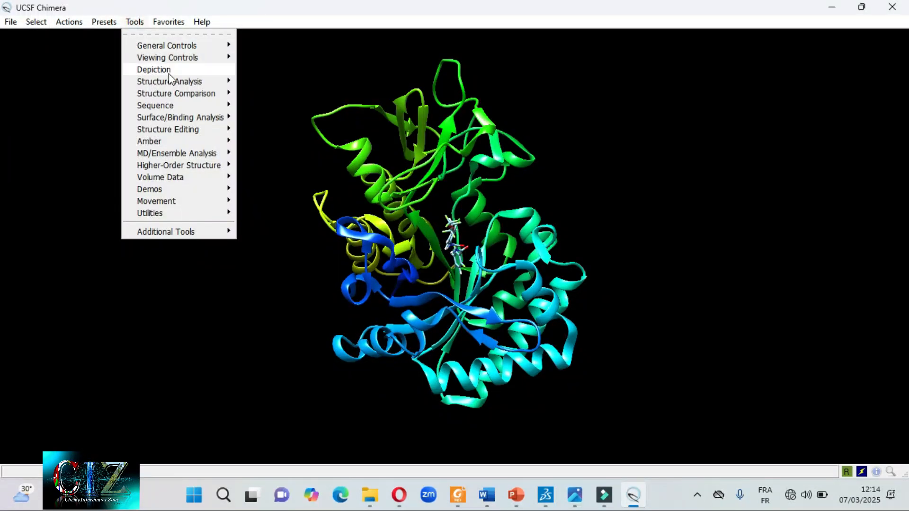
pyautogui.moveTo(157, 118)
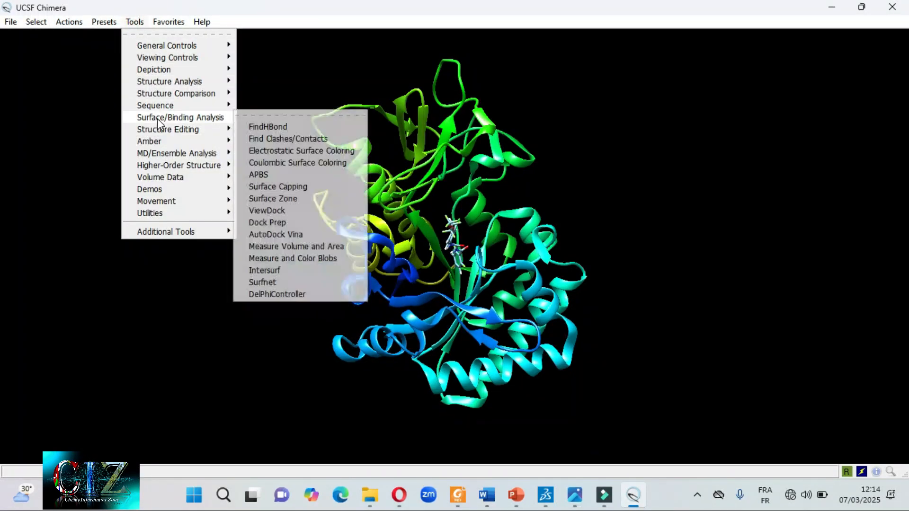
pyautogui.click(280, 234)
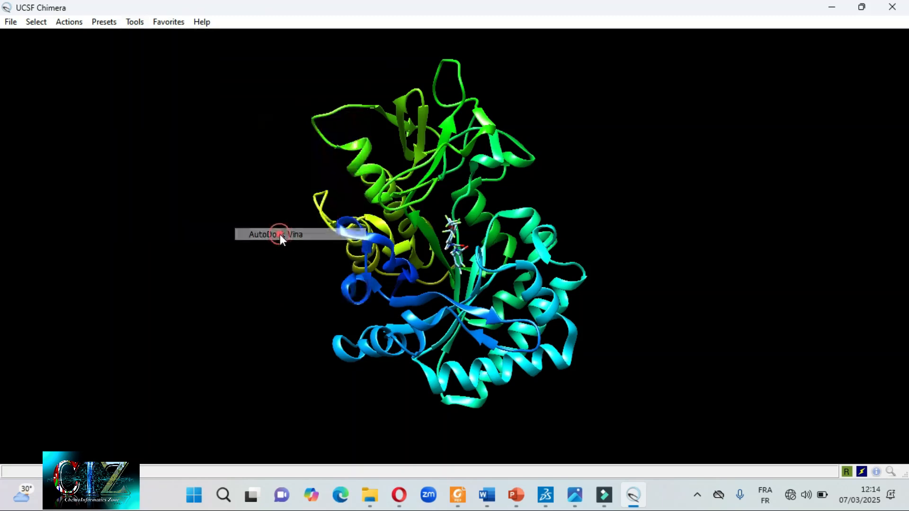
# Set the Vina output file to Complexe1 in pdbqt format in the Molecular docking steps folder
pyautogui.moveTo(415, 282); pyautogui.dragTo(105, 79)
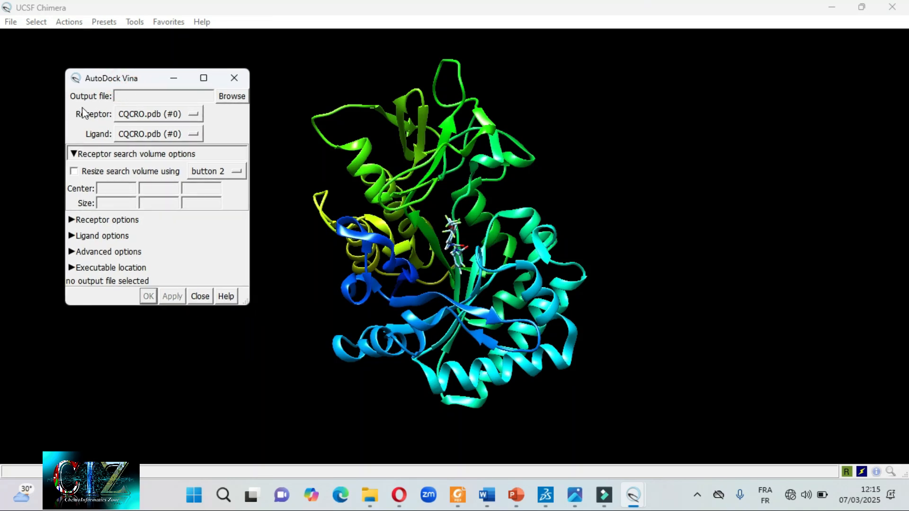
pyautogui.click(235, 97)
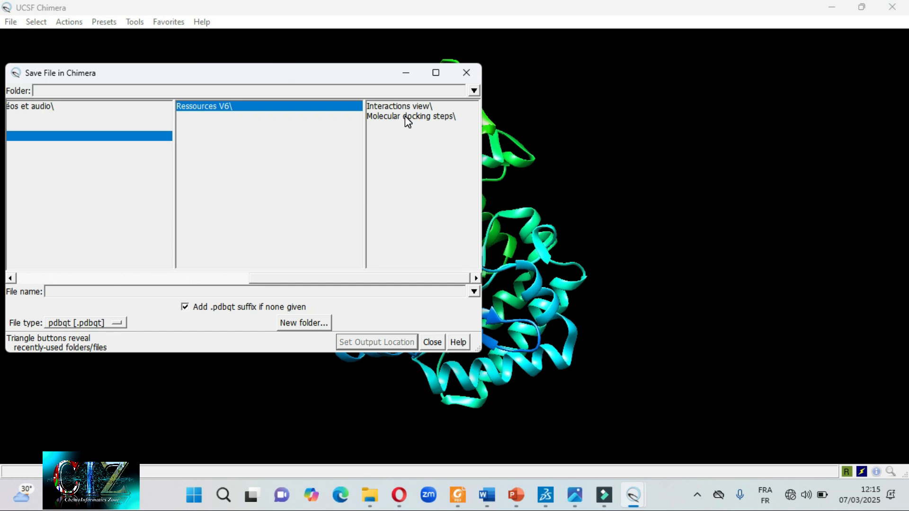
pyautogui.click(431, 117)
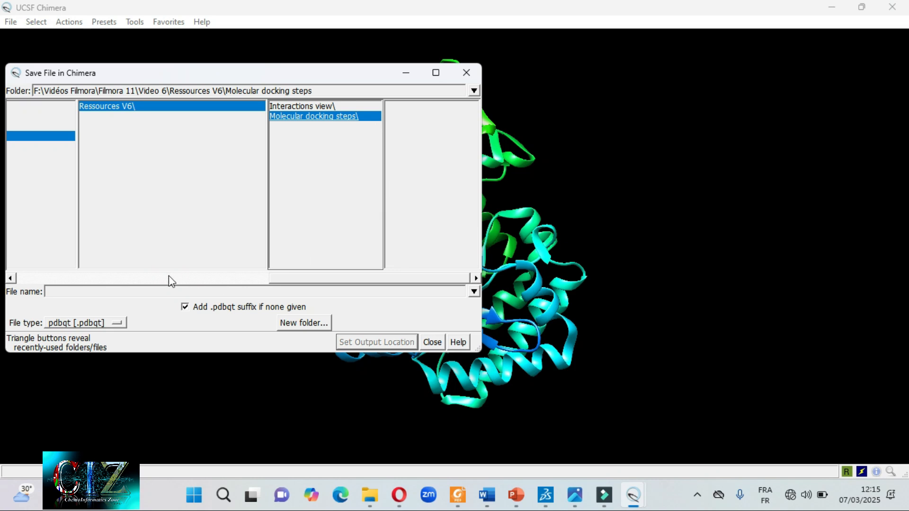
pyautogui.click(121, 291)
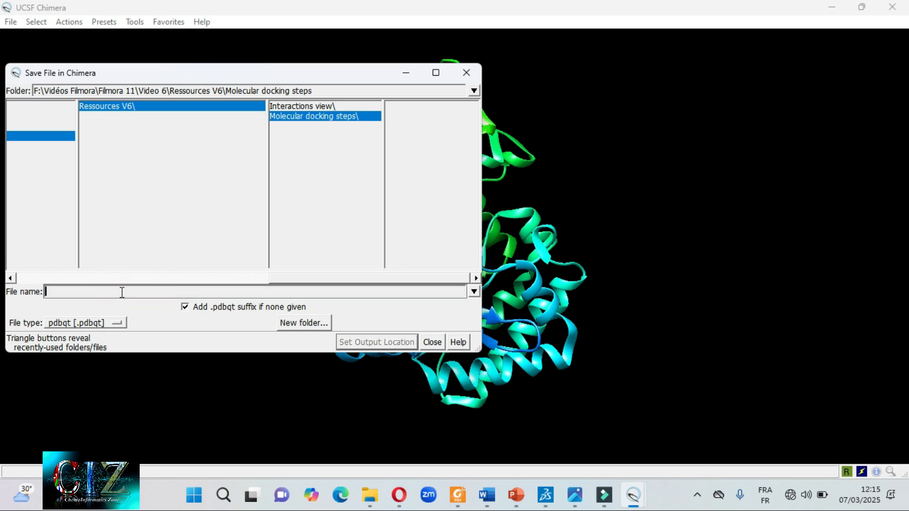
pyautogui.write('Complexe1')
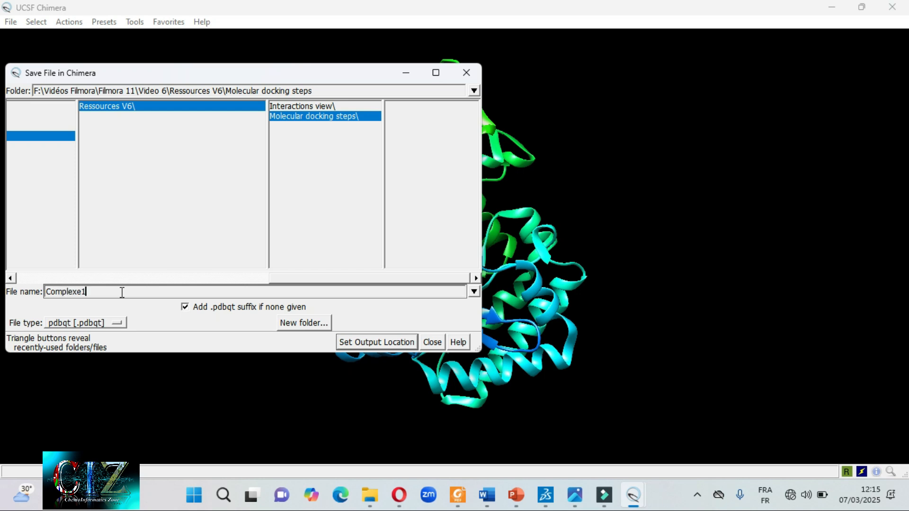
pyautogui.press('Return')
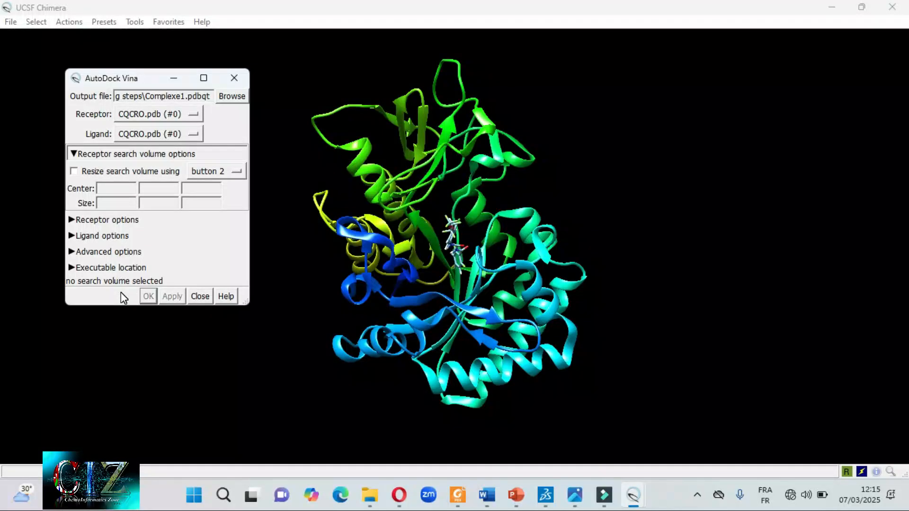
# Choose NOVALIO.pdb (#1) as the docking ligand, leaving mouse resizing of the search volume off
pyautogui.click(174, 136)
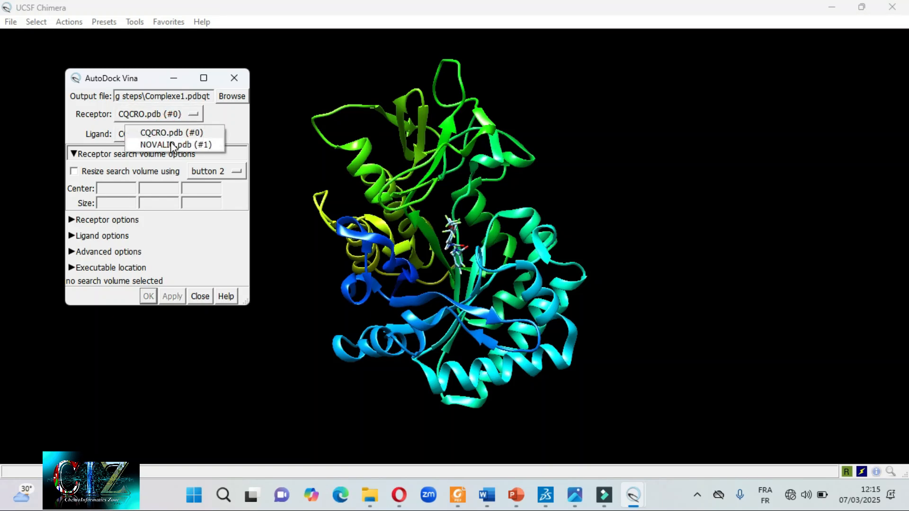
pyautogui.click(171, 145)
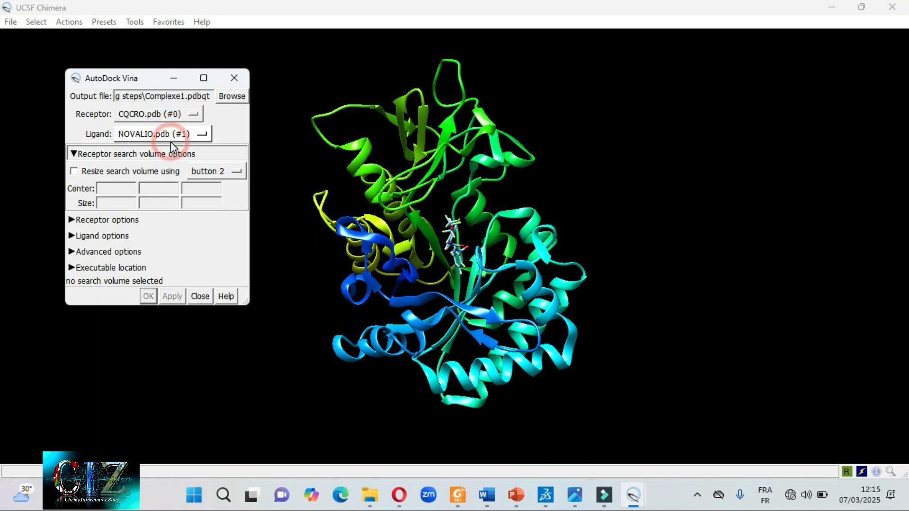
pyautogui.click(74, 170)
pyautogui.click(74, 171)
# Set the receptor search volume size to 34, 56 and 67
pyautogui.click(119, 204)
pyautogui.write('34')
pyautogui.click(159, 204)
pyautogui.write('56')
pyautogui.click(221, 203)
pyautogui.write('67')
# Set the search volume center to 0, 0, 0 and shift the dialog slightly aside
pyautogui.click(121, 187)
pyautogui.write('0')
pyautogui.click(147, 187)
pyautogui.write('0')
pyautogui.click(188, 187)
pyautogui.write('0')
pyautogui.moveTo(126, 78); pyautogui.dragTo(113, 96)
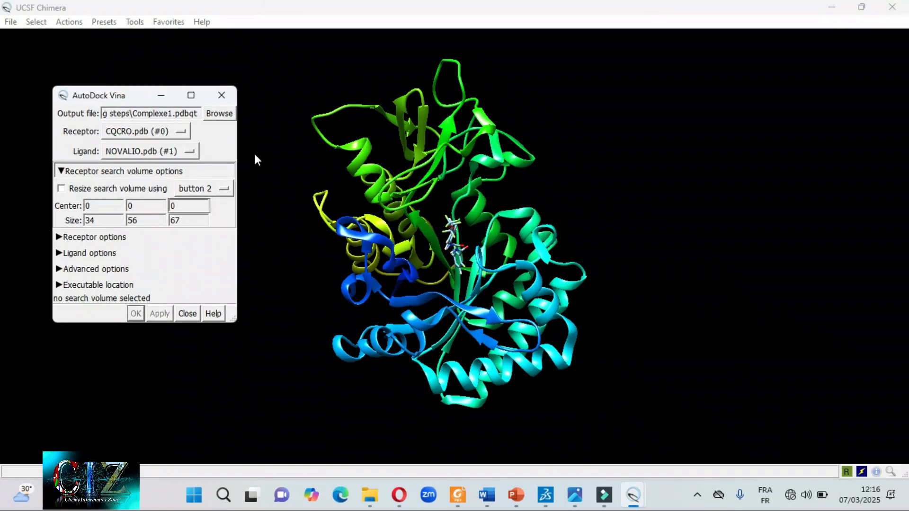
# Examine the search box's position relative to the protein and ligand from several angles and distances
pyautogui.moveTo(538, 166); pyautogui.dragTo(439, 229, button='middle')
pyautogui.scroll(5, 445, 206)
pyautogui.scroll(-5, 443, 203)
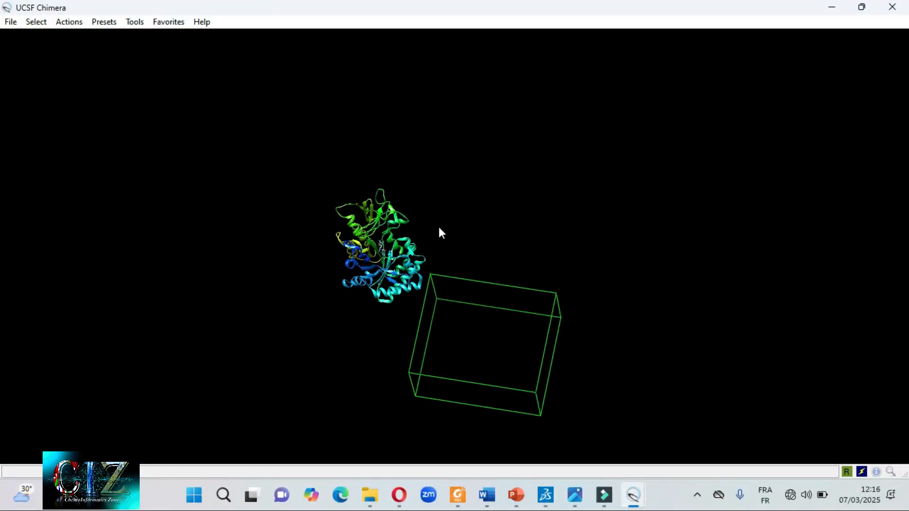
pyautogui.moveTo(464, 305); pyautogui.dragTo(375, 358)
pyautogui.moveTo(376, 358); pyautogui.dragTo(402, 277, button='middle')
pyautogui.moveTo(392, 300); pyautogui.dragTo(403, 254)
pyautogui.scroll(-3, 404, 254)
pyautogui.scroll(7, 403, 253)
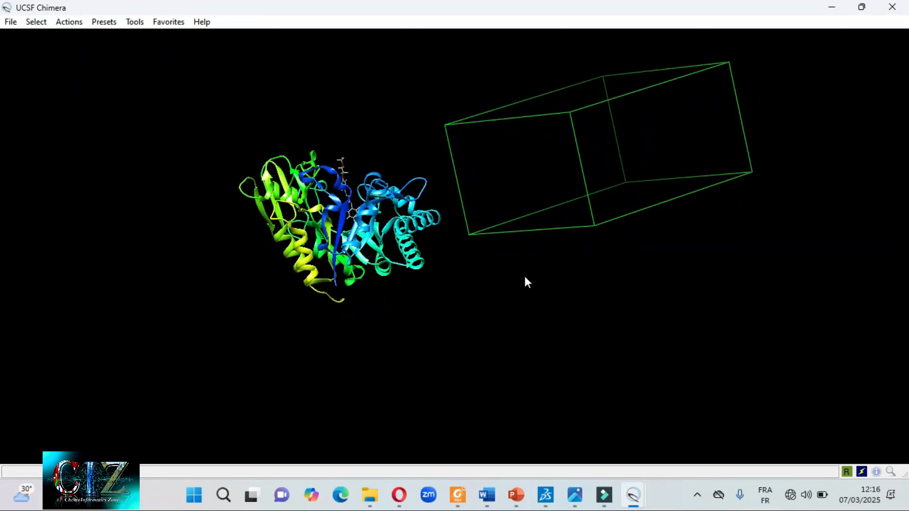
pyautogui.moveTo(529, 282); pyautogui.dragTo(454, 308, button='middle')
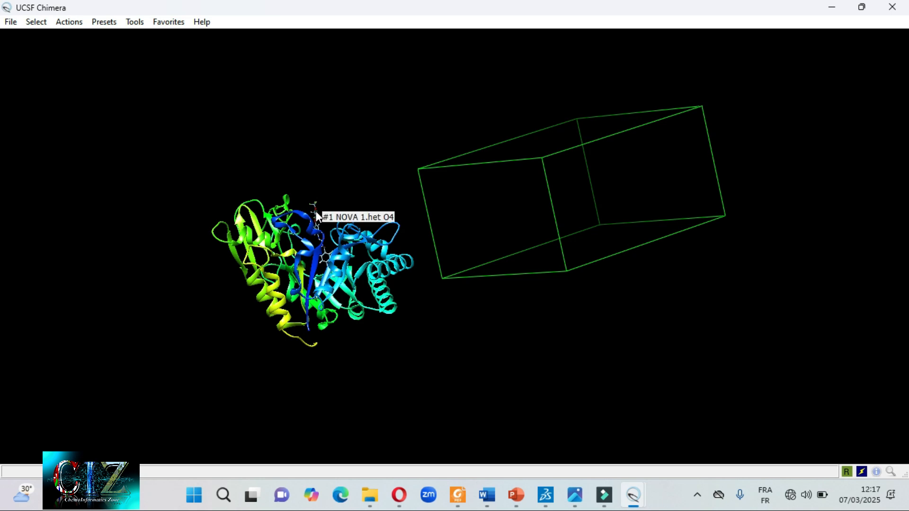
pyautogui.click(538, 314)
pyautogui.moveTo(535, 331); pyautogui.dragTo(542, 347)
pyautogui.moveTo(474, 264); pyautogui.dragTo(432, 280)
pyautogui.click(545, 366)
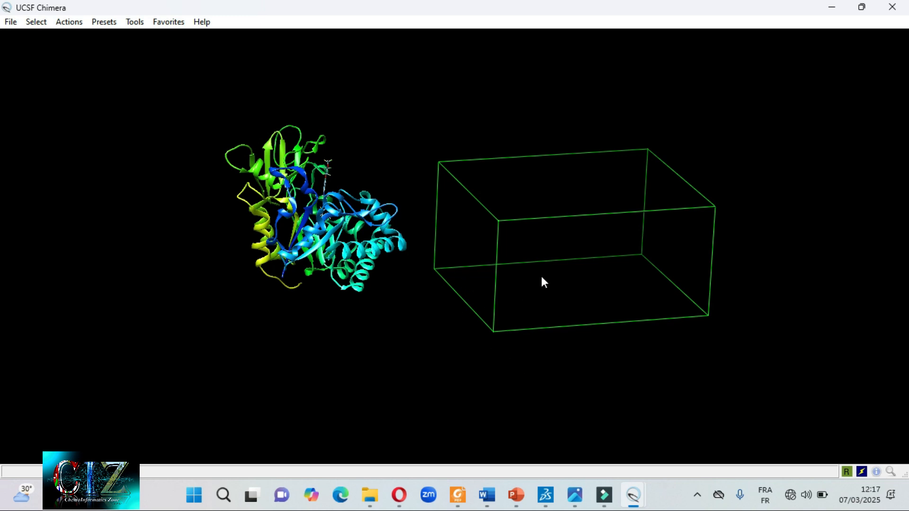
# Bring back the AutoDock Vina dialog and enable resizing the search volume using ctrl button 1
pyautogui.moveTo(633, 495)
pyautogui.click(694, 436)
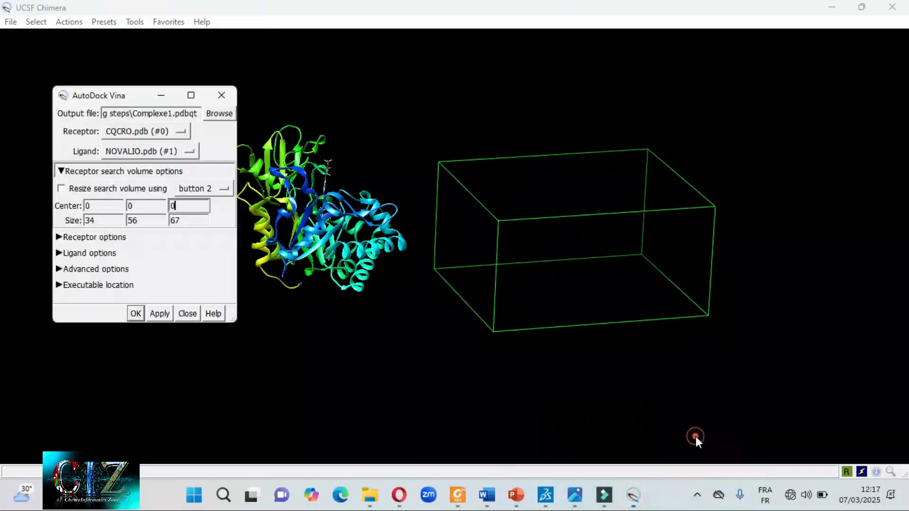
pyautogui.click(61, 188)
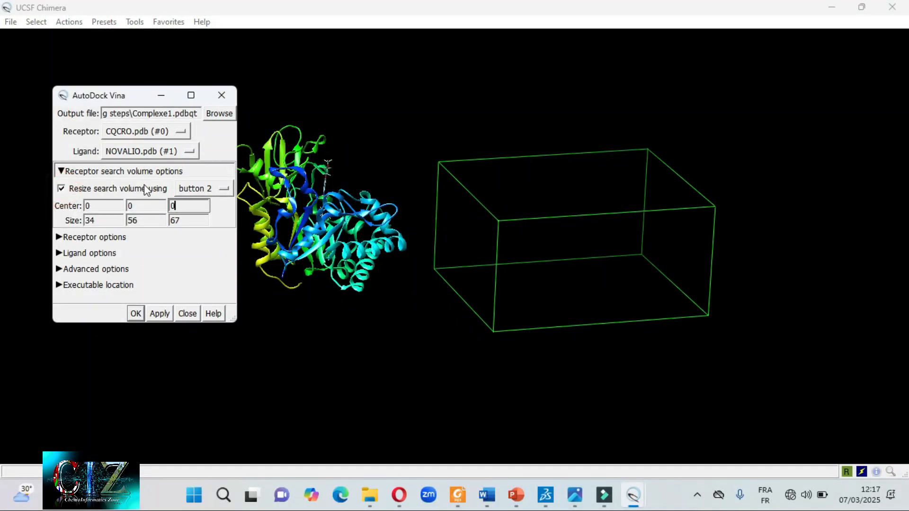
pyautogui.click(208, 188)
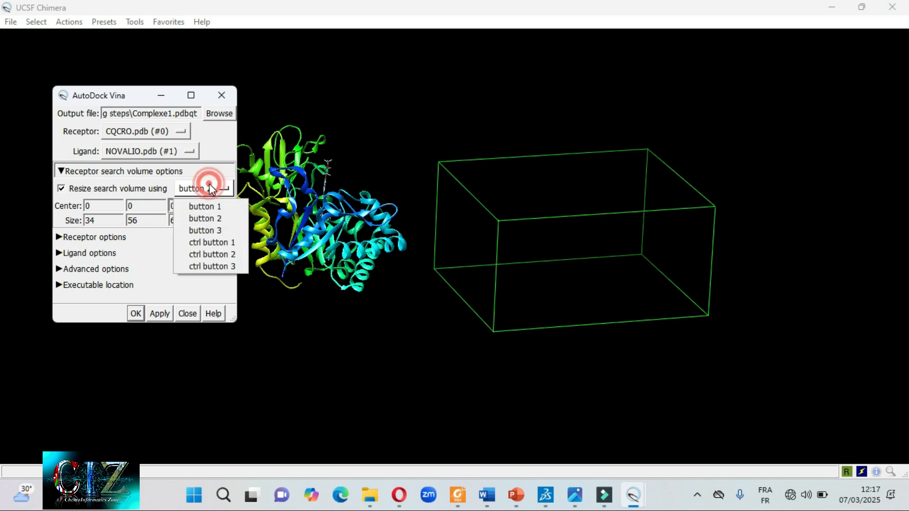
pyautogui.click(218, 246)
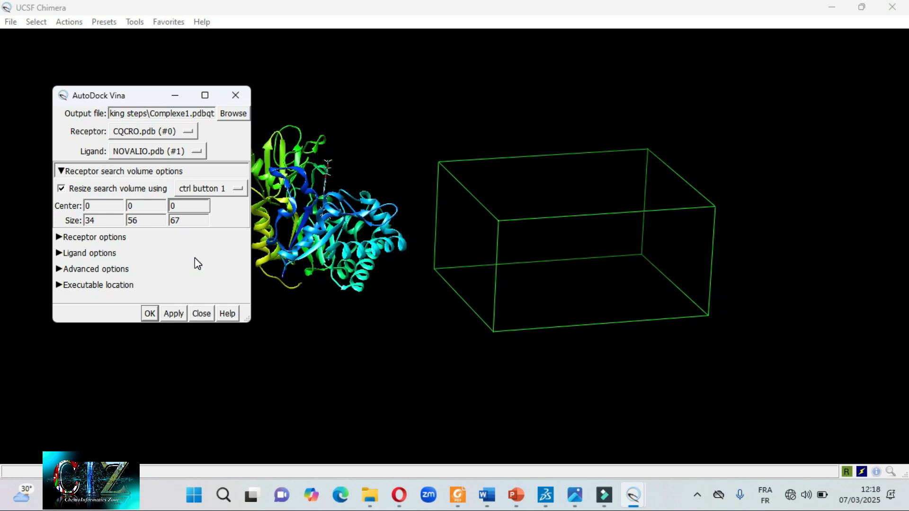
pyautogui.click(226, 217)
# Resize the search box by pulling its faces, making it taller and deeper beside the protein
pyautogui.click(358, 308)
pyautogui.keyDown('ctrl'); pyautogui.moveTo(456, 253); pyautogui.dragTo(523, 245); pyautogui.keyUp('ctrl')
pyautogui.keyDown('ctrl'); pyautogui.moveTo(464, 251); pyautogui.dragTo(497, 251); pyautogui.keyUp('ctrl')
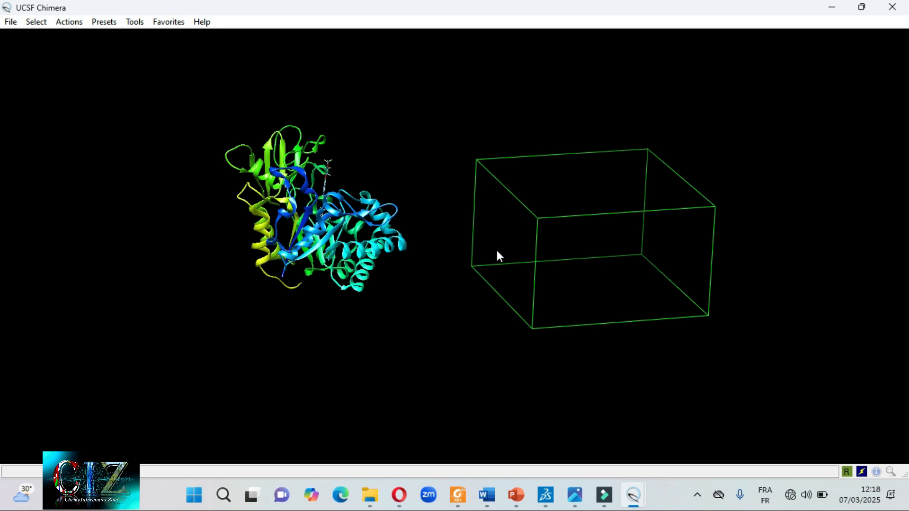
pyautogui.keyDown('ctrl'); pyautogui.moveTo(503, 244); pyautogui.dragTo(464, 271); pyautogui.keyUp('ctrl')
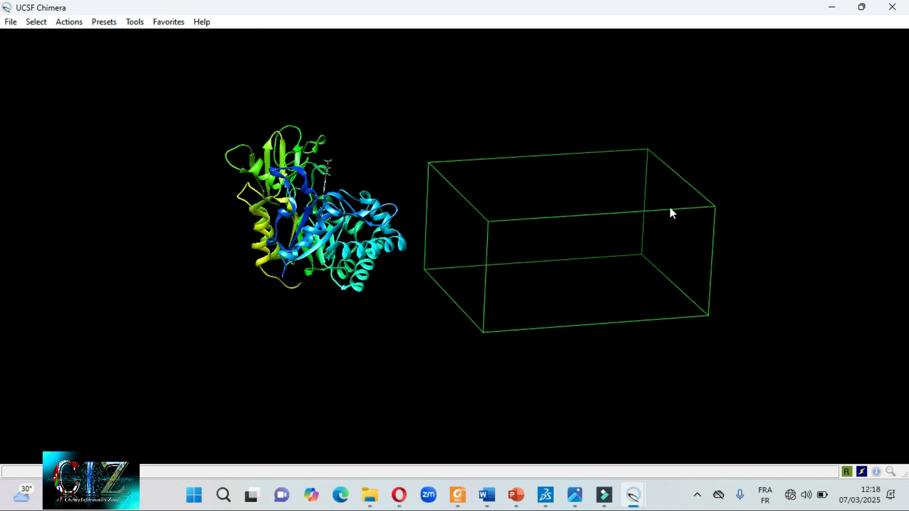
pyautogui.moveTo(660, 271)
pyautogui.keyDown('ctrl'); pyautogui.mouseDown()
pyautogui.moveTo(726, 326)
pyautogui.moveTo(670, 276)
pyautogui.mouseUp(); pyautogui.keyUp('ctrl')
pyautogui.keyDown('ctrl'); pyautogui.moveTo(593, 208); pyautogui.dragTo(646, 279); pyautogui.keyUp('ctrl')
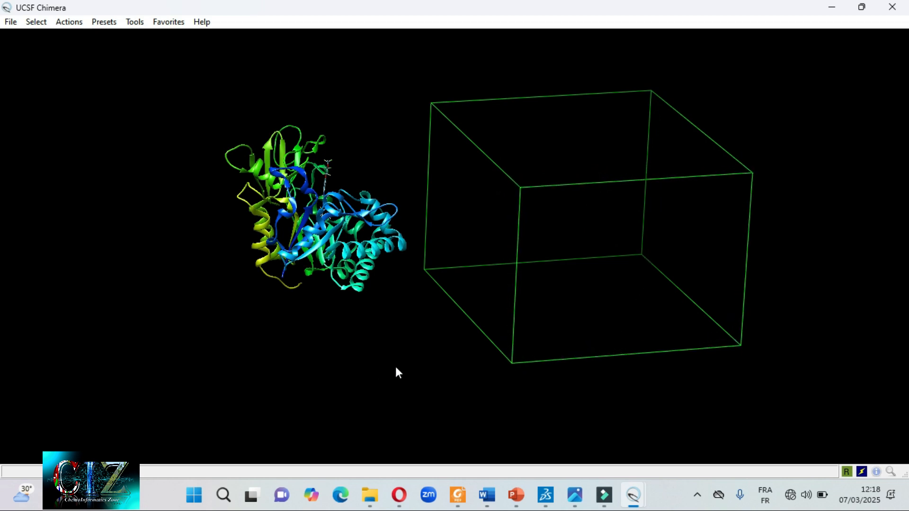
# Move the search box across the view so that it overlaps the protein and ligand
pyautogui.moveTo(353, 360); pyautogui.dragTo(425, 369)
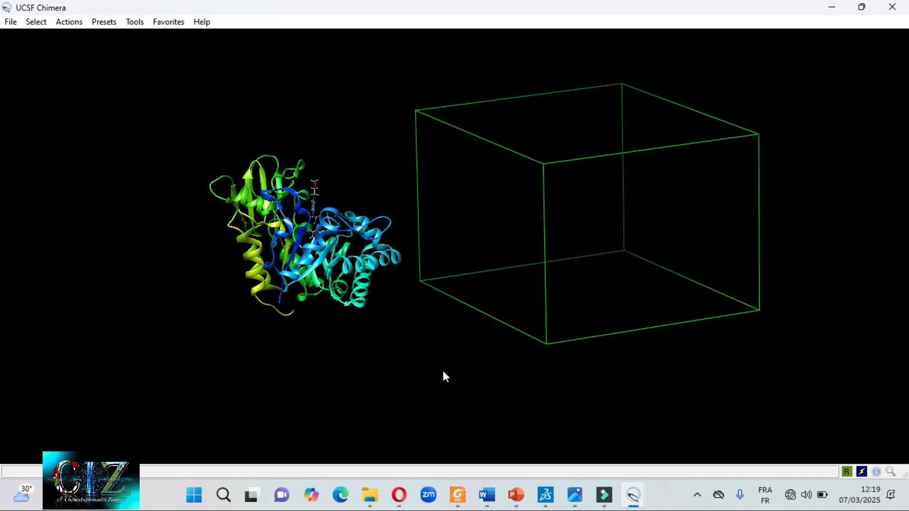
pyautogui.moveTo(436, 377); pyautogui.dragTo(280, 393, button='middle')
pyautogui.moveTo(306, 356); pyautogui.dragTo(261, 400, button='middle')
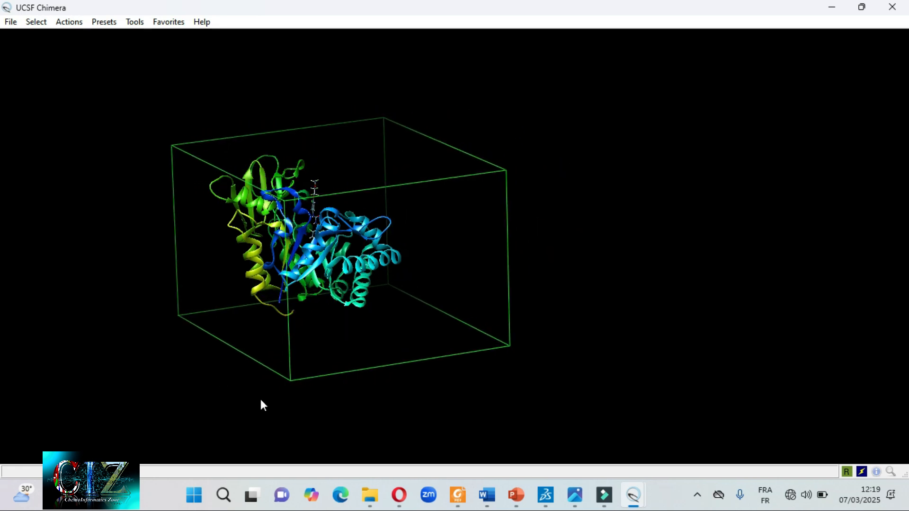
# Adjust the search box's faces and position from different angles so it encloses the whole protein
pyautogui.moveTo(130, 326); pyautogui.dragTo(168, 306)
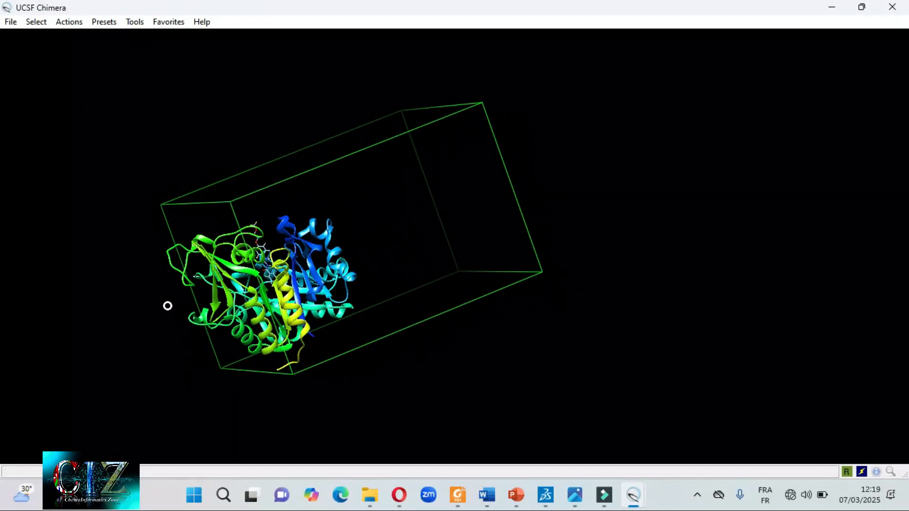
pyautogui.moveTo(544, 342); pyautogui.dragTo(359, 389)
pyautogui.moveTo(513, 260)
pyautogui.mouseDown()
pyautogui.moveTo(419, 300)
pyautogui.moveTo(568, 286)
pyautogui.moveTo(355, 308)
pyautogui.moveTo(500, 274)
pyautogui.moveTo(489, 325)
pyautogui.moveTo(449, 303)
pyautogui.moveTo(473, 166)
pyautogui.moveTo(395, 308)
pyautogui.moveTo(428, 280)
pyautogui.moveTo(450, 218)
pyautogui.moveTo(442, 270)
pyautogui.moveTo(345, 268)
pyautogui.moveTo(408, 274)
pyautogui.moveTo(381, 253)
pyautogui.moveTo(404, 252)
pyautogui.moveTo(332, 225)
pyautogui.moveTo(479, 260)
pyautogui.moveTo(430, 333)
pyautogui.moveTo(565, 320)
pyautogui.mouseUp()
pyautogui.moveTo(349, 339); pyautogui.dragTo(318, 283)
pyautogui.moveTo(459, 272); pyautogui.dragTo(323, 280, button='middle')
pyautogui.moveTo(324, 281); pyautogui.dragTo(503, 275)
pyautogui.moveTo(365, 287)
pyautogui.mouseDown()
pyautogui.moveTo(382, 287)
pyautogui.moveTo(372, 272)
pyautogui.moveTo(383, 284)
pyautogui.moveTo(362, 304)
pyautogui.moveTo(355, 268)
pyautogui.moveTo(311, 290)
pyautogui.moveTo(376, 289)
pyautogui.mouseUp()
pyautogui.moveTo(302, 297); pyautogui.dragTo(353, 292)
pyautogui.moveTo(131, 274); pyautogui.dragTo(201, 274)
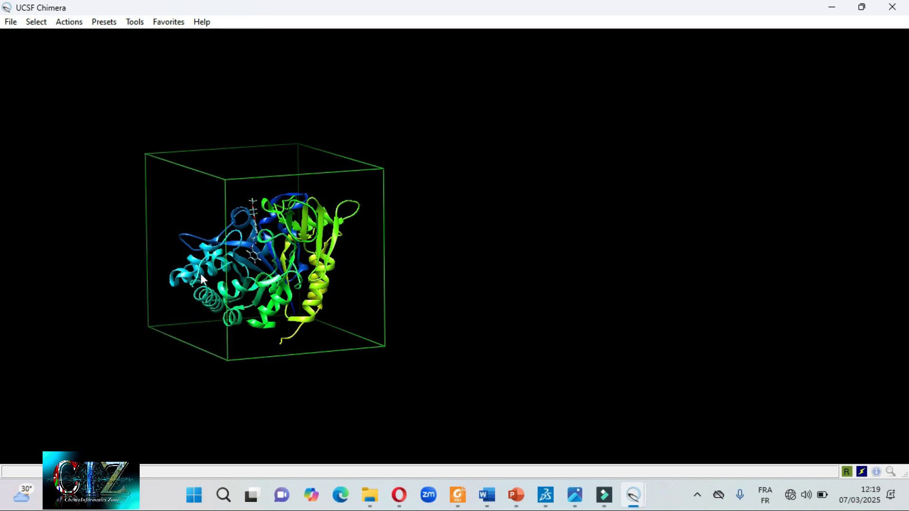
# Fine-tune the search box around protein and ligand to about 47.7 × 62.7 × 49.8, centered near -2.3, 45.0, 66.0, checking it from both sides
pyautogui.moveTo(358, 284); pyautogui.dragTo(306, 299)
pyautogui.moveTo(295, 167); pyautogui.dragTo(294, 183, button='middle')
pyautogui.moveTo(271, 252); pyautogui.dragTo(350, 297)
pyautogui.moveTo(366, 376); pyautogui.dragTo(432, 376, button='middle')
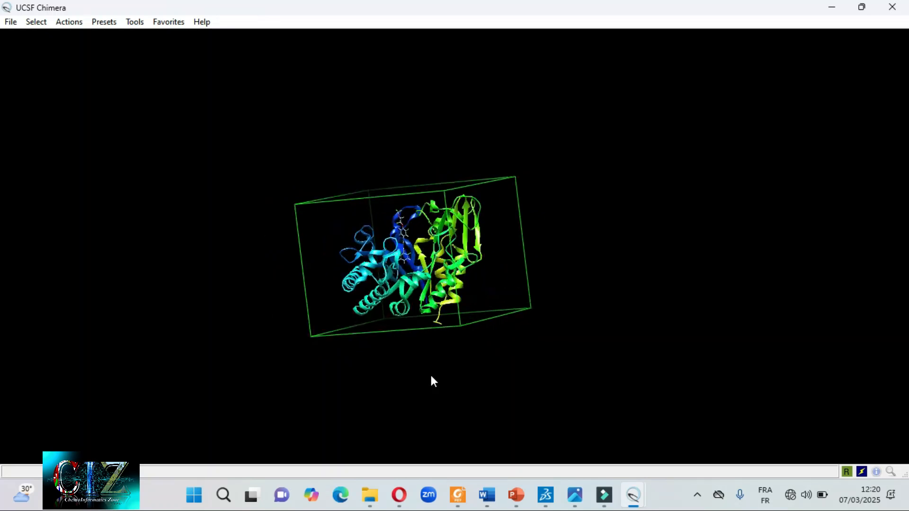
pyautogui.scroll(5, 431, 376)
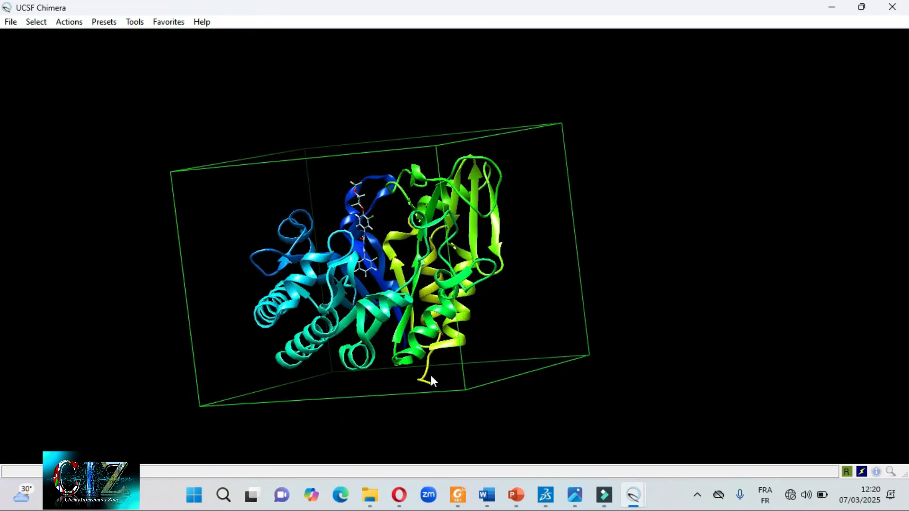
pyautogui.moveTo(163, 294); pyautogui.dragTo(427, 301)
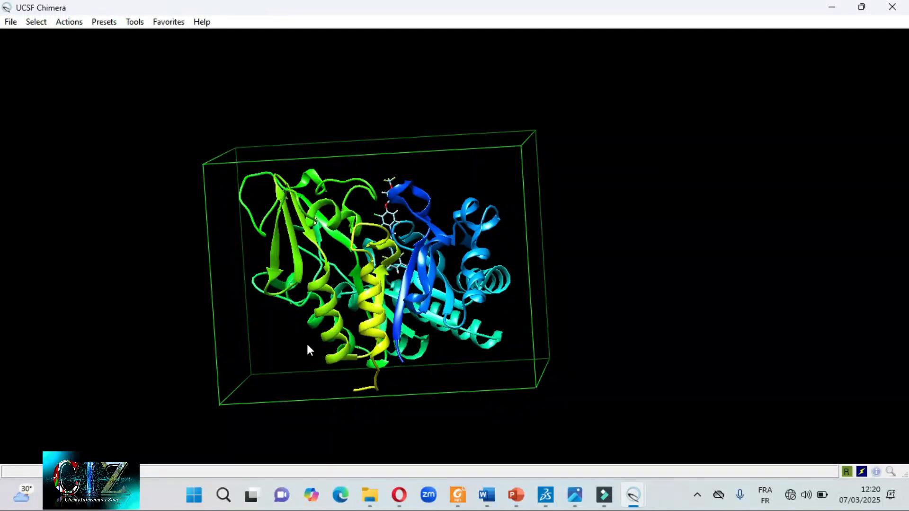
pyautogui.moveTo(181, 329); pyautogui.dragTo(193, 319, button='middle')
pyautogui.moveTo(468, 302); pyautogui.dragTo(452, 324)
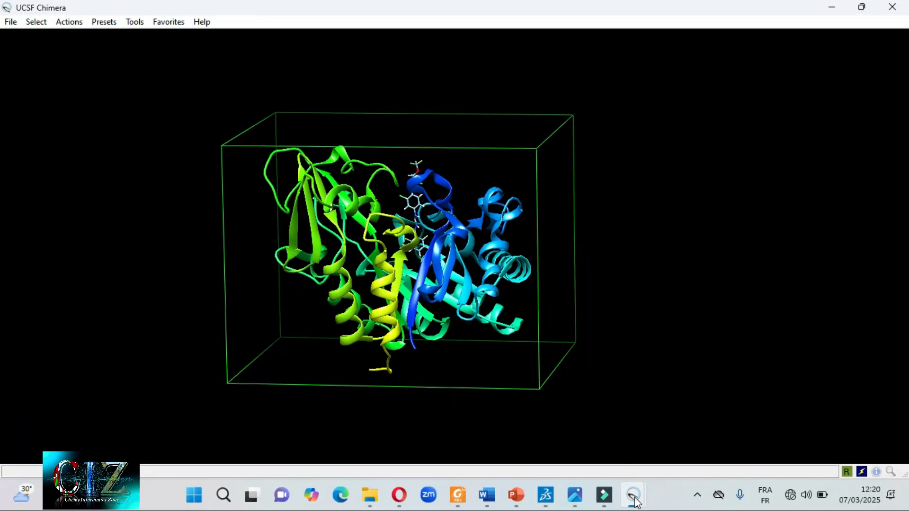
# Bring back the AutoDock Vina dialog and place it beside the model, clear of the search box
pyautogui.moveTo(633, 494)
pyautogui.click(687, 443)
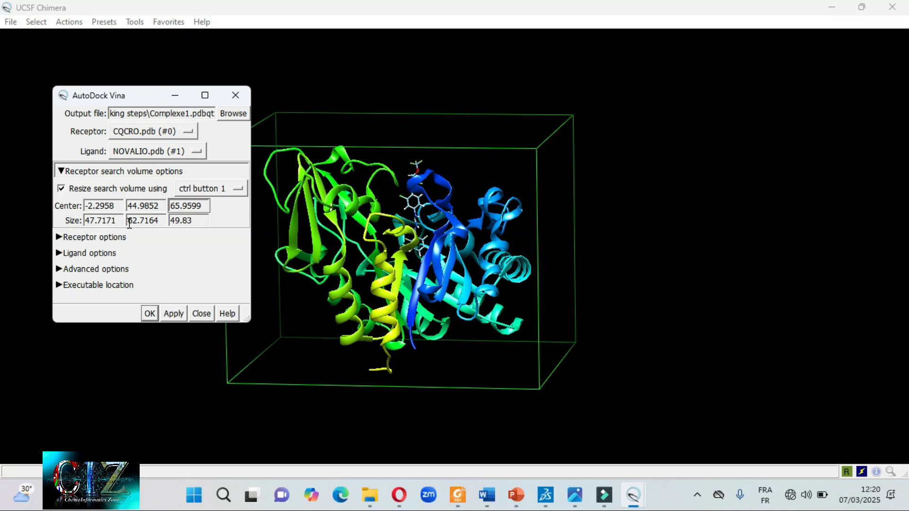
pyautogui.moveTo(117, 97); pyautogui.dragTo(680, 89)
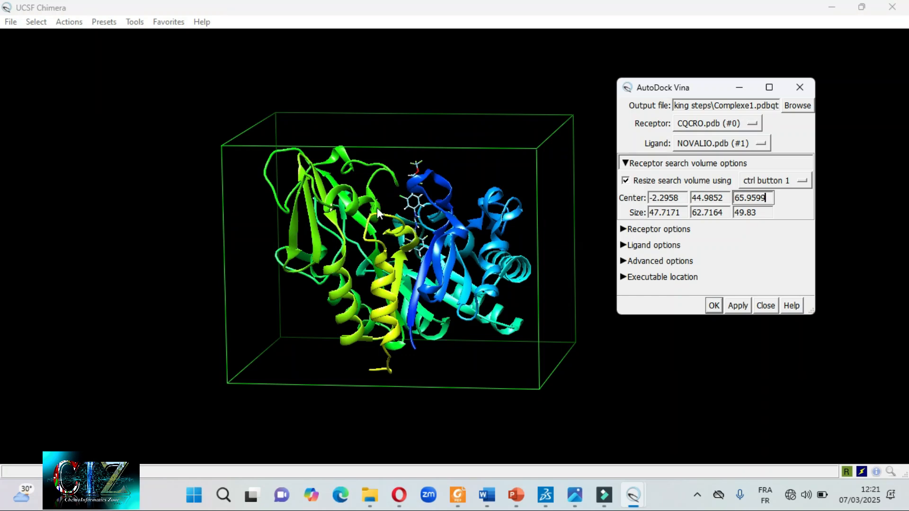
# Check the enclosed complex once more, reopen the AutoDock Vina dialog and inspect the local executable path
pyautogui.moveTo(561, 310); pyautogui.dragTo(386, 302)
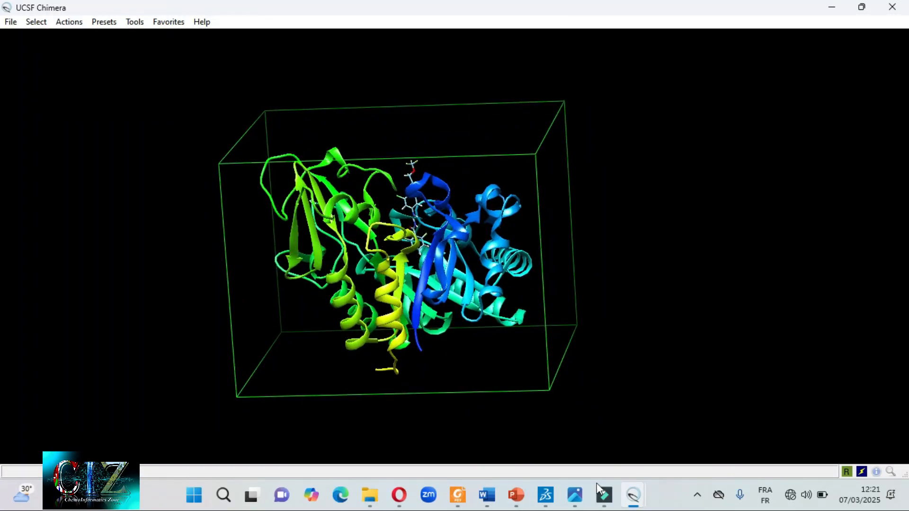
pyautogui.click(672, 433)
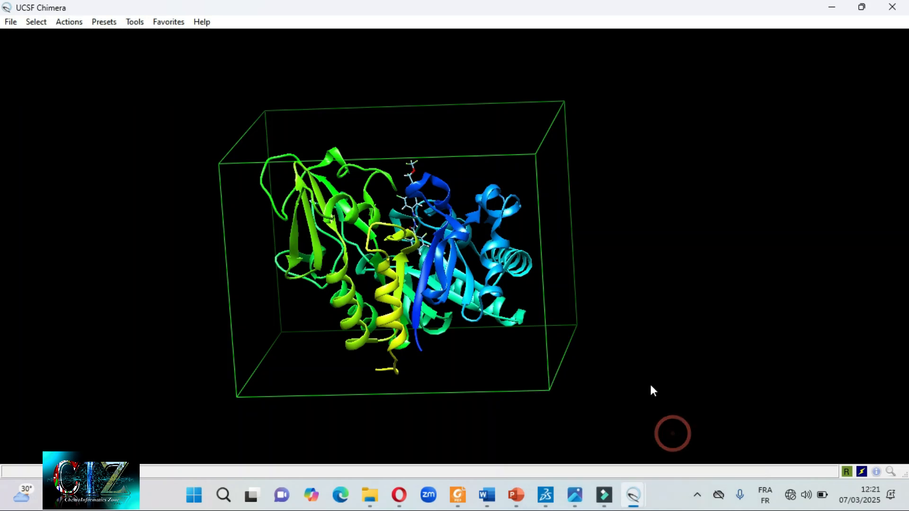
pyautogui.moveTo(633, 496)
pyautogui.click(691, 443)
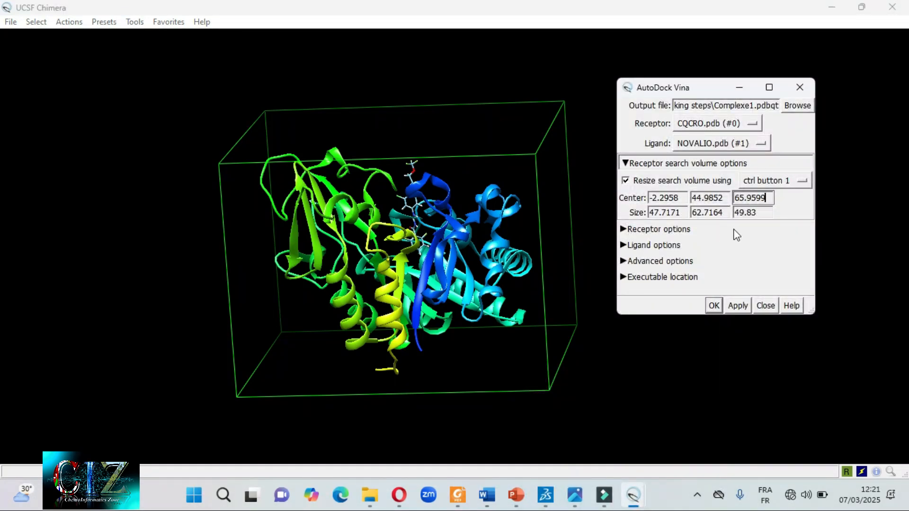
pyautogui.click(661, 278)
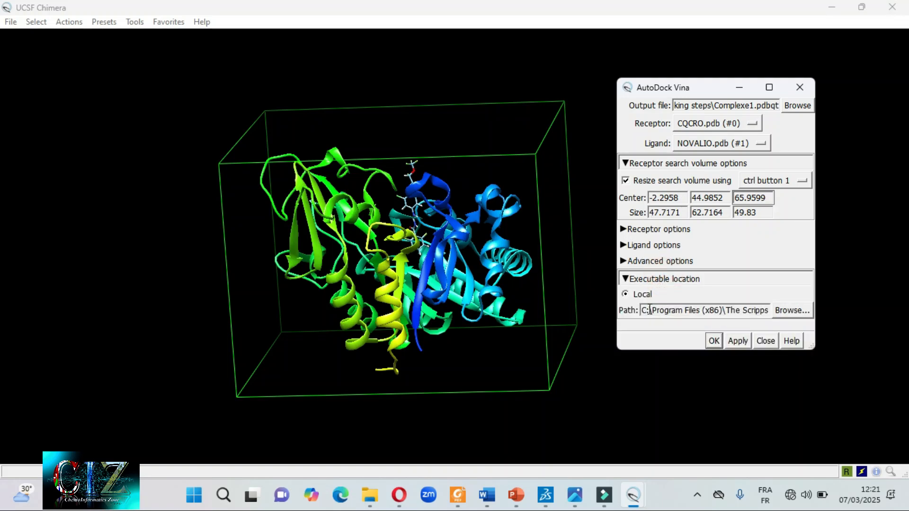
pyautogui.click(724, 312)
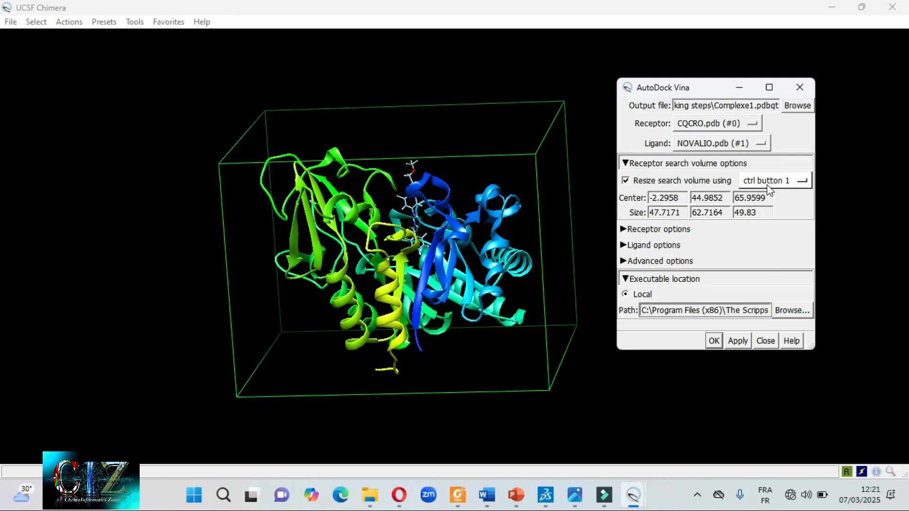
# Run the Vina docking with the current settings, then narrow the ViewDock results window and place it beside the model
pyautogui.moveTo(693, 94); pyautogui.dragTo(721, 91)
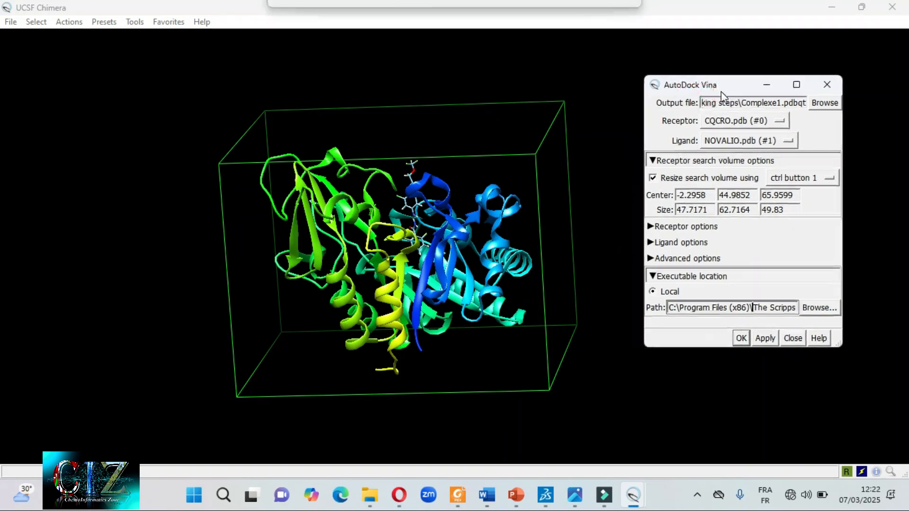
pyautogui.click(764, 339)
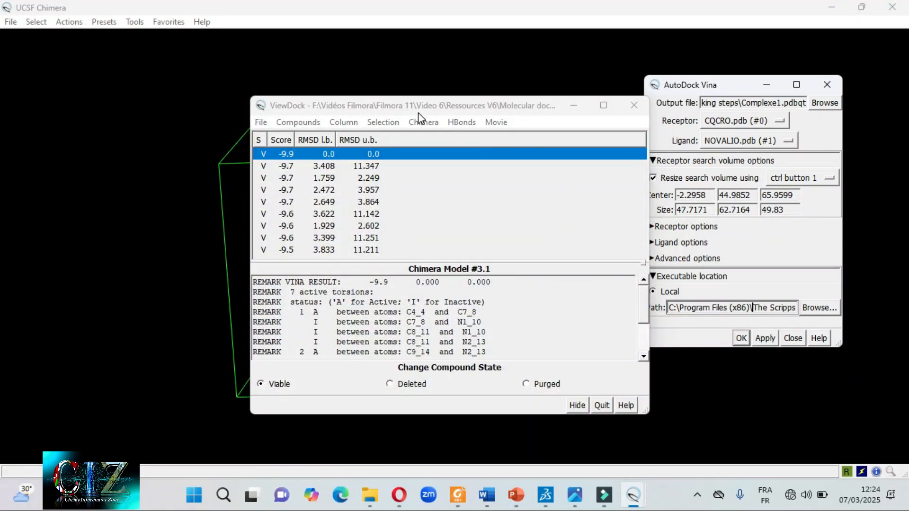
pyautogui.moveTo(424, 106); pyautogui.dragTo(238, 64)
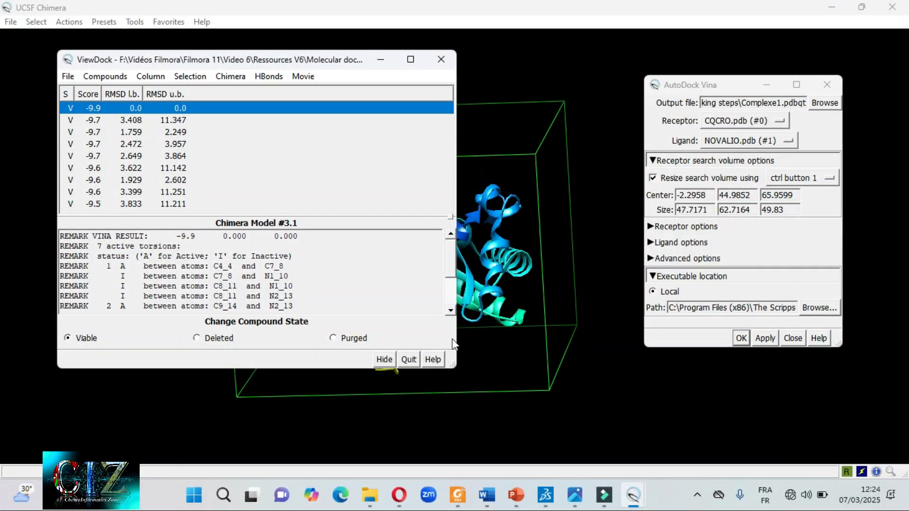
pyautogui.moveTo(453, 357); pyautogui.dragTo(377, 353)
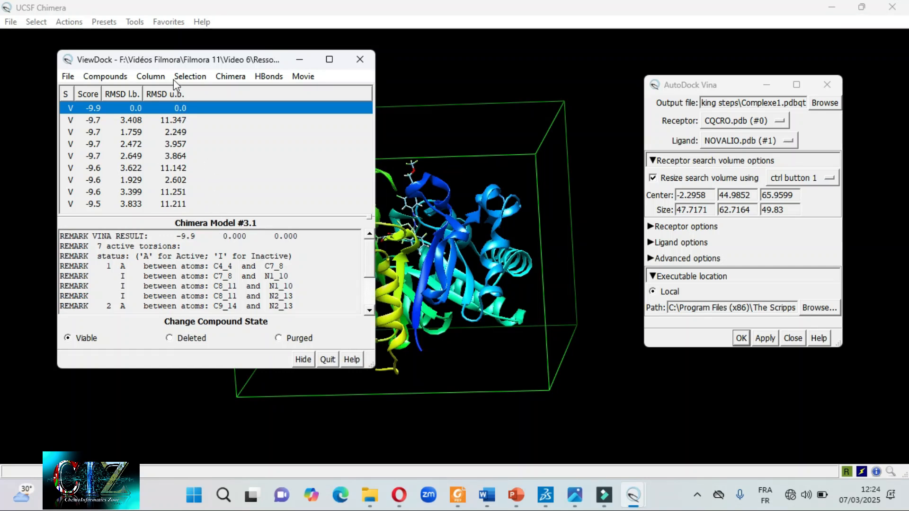
pyautogui.moveTo(170, 66); pyautogui.dragTo(634, 118)
pyautogui.moveTo(646, 123); pyautogui.dragTo(647, 116)
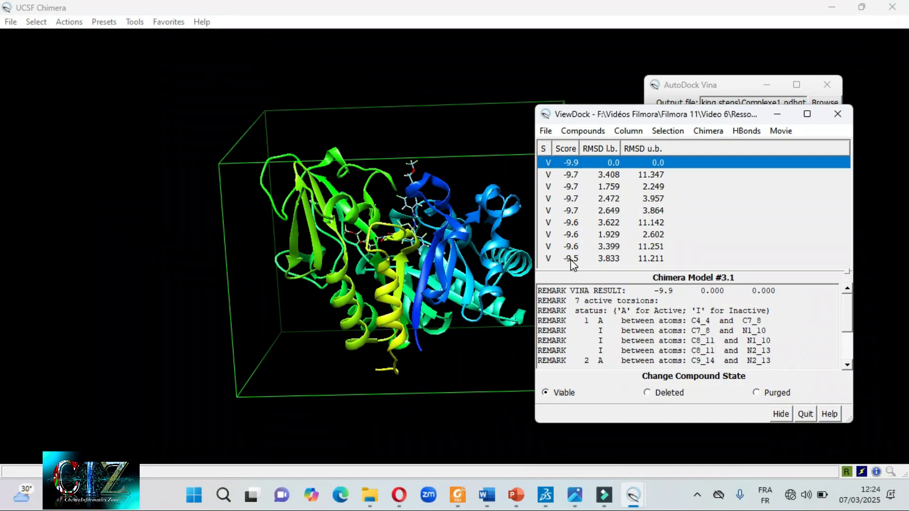
# Step through the second to ninth docked poses in ViewDock and compare their positions in the protein
pyautogui.click(571, 175)
pyautogui.click(571, 187)
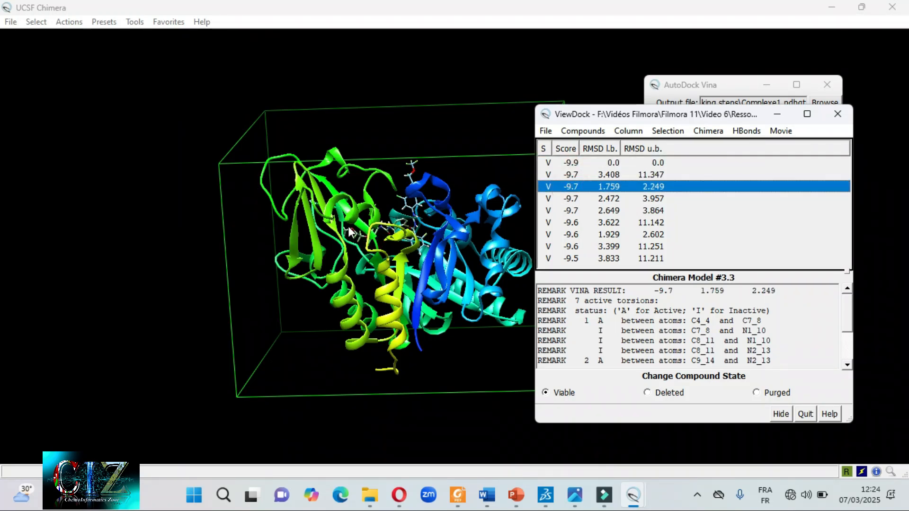
pyautogui.click(552, 199)
pyautogui.click(555, 211)
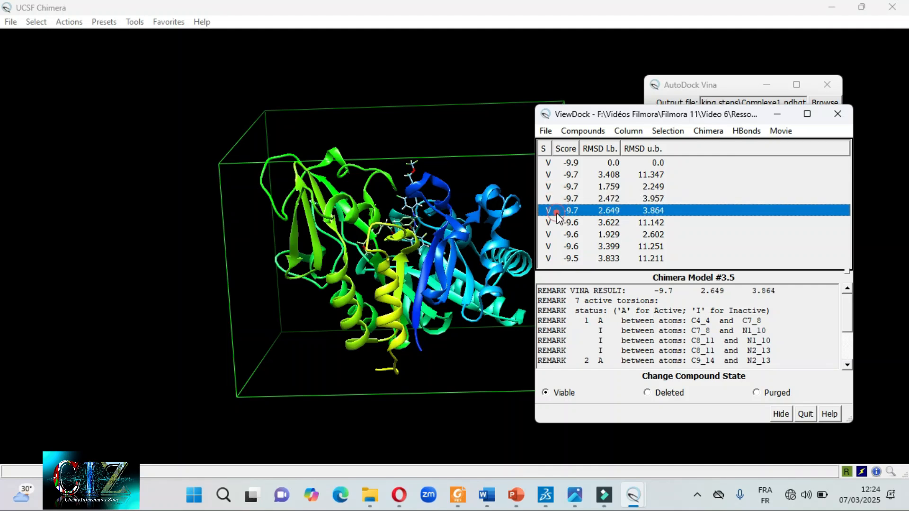
pyautogui.click(559, 223)
pyautogui.click(563, 235)
pyautogui.click(564, 246)
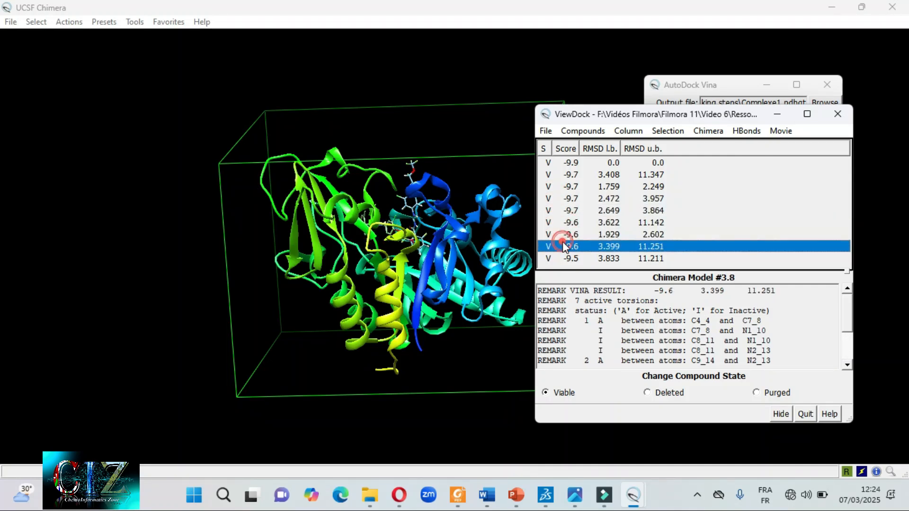
pyautogui.click(569, 258)
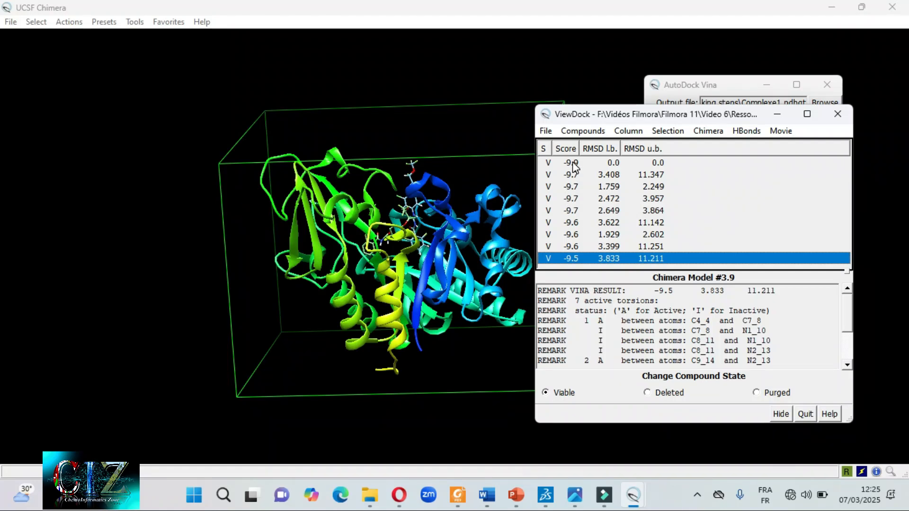
# Move the ViewDock results to the opposite side of the model, clear of the AutoDock Vina dialog, with the 2.472 RMSD l.b. pose selected
pyautogui.moveTo(650, 118); pyautogui.dragTo(615, 144)
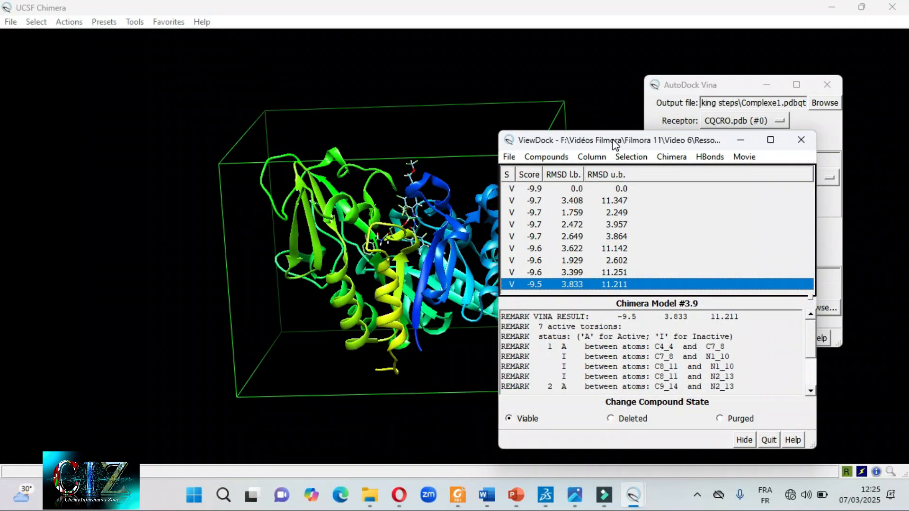
pyautogui.moveTo(615, 144); pyautogui.dragTo(586, 145)
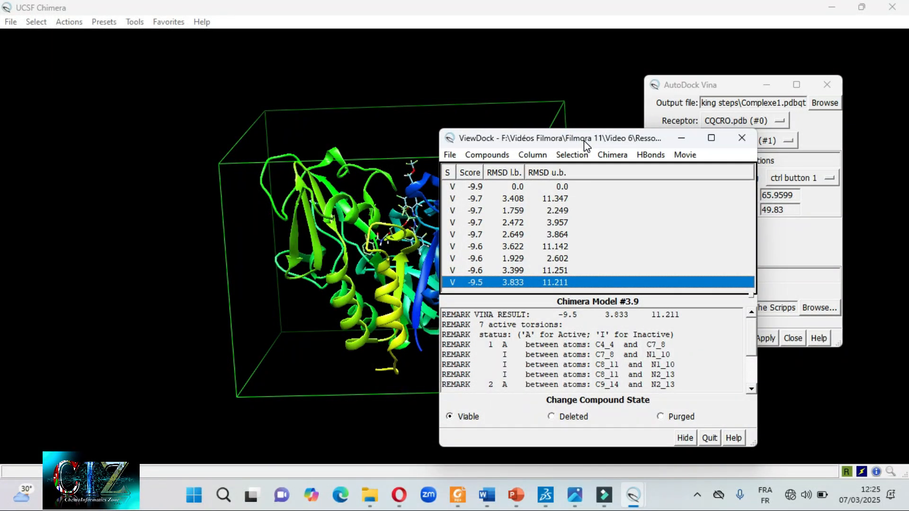
pyautogui.moveTo(602, 142); pyautogui.dragTo(199, 2)
pyautogui.click(179, 89)
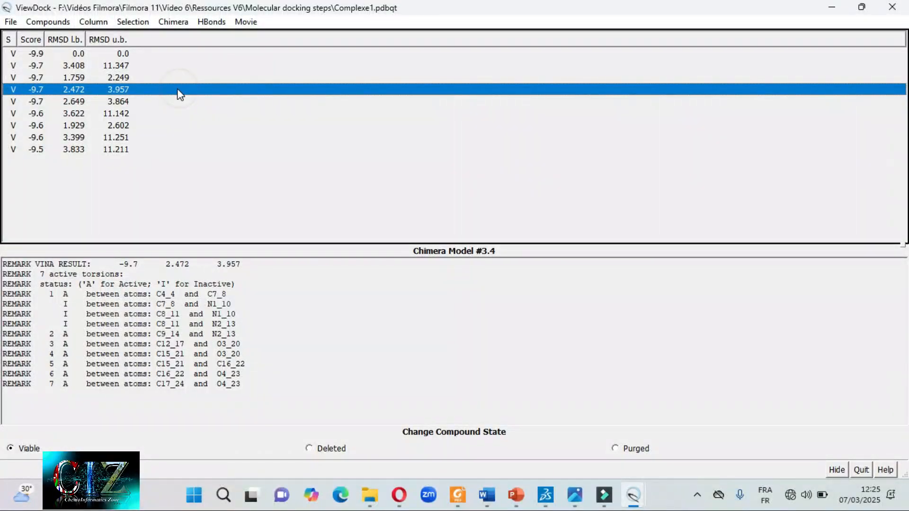
pyautogui.click(863, 7)
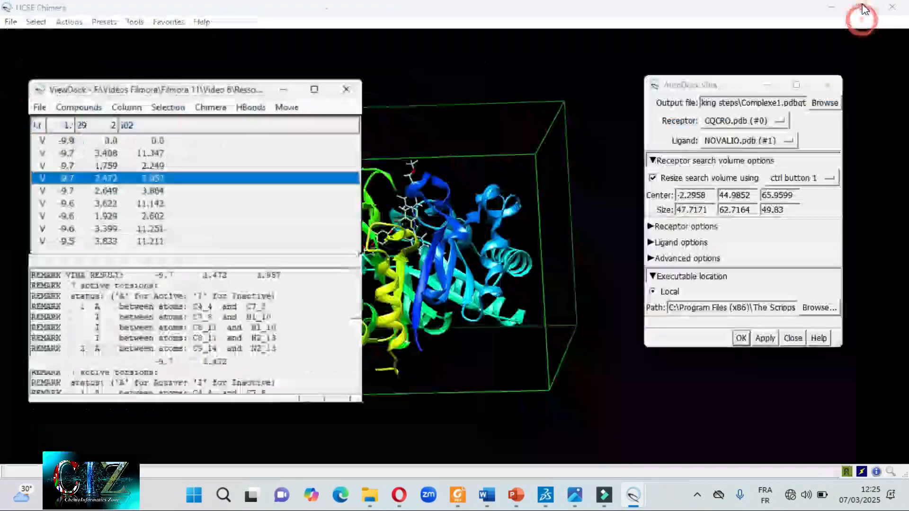
pyautogui.doubleClick(211, 90)
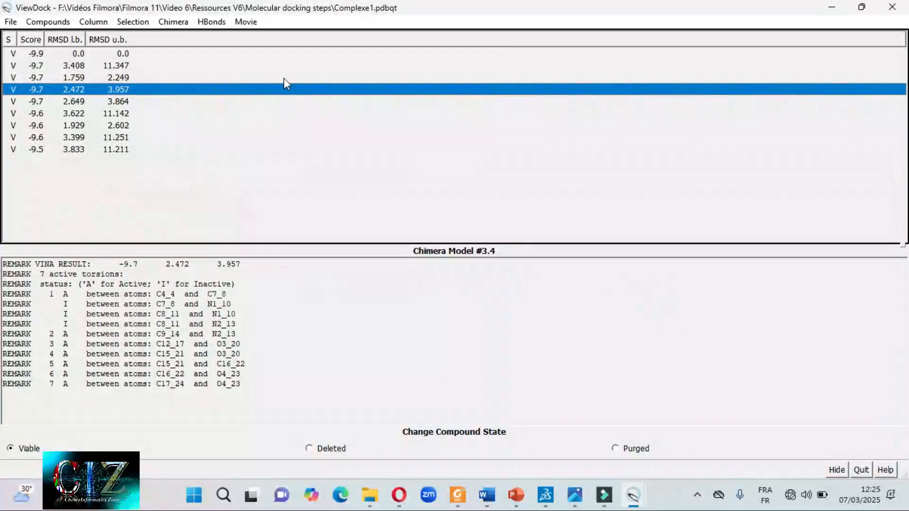
pyautogui.click(861, 8)
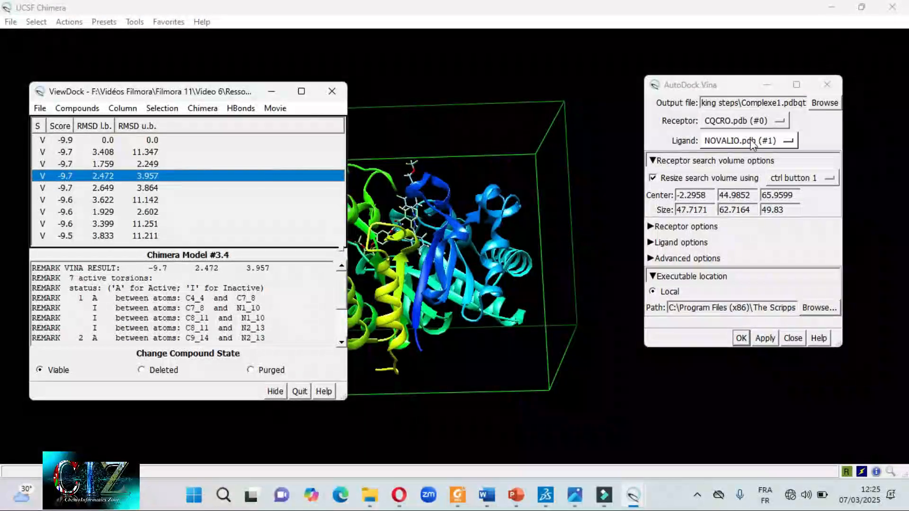
pyautogui.moveTo(231, 96); pyautogui.dragTo(211, 83)
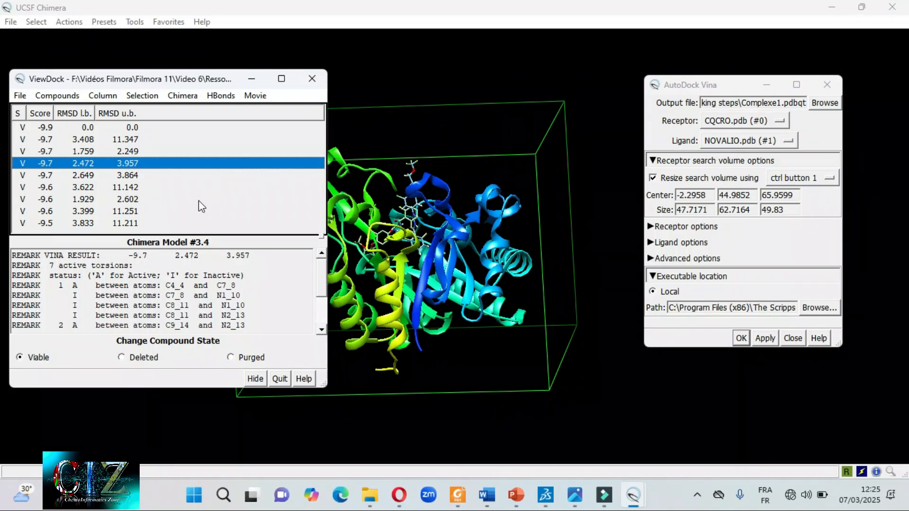
# Run the same docking a second time and move the new, narrowed ViewDock window away from the first results
pyautogui.click(740, 338)
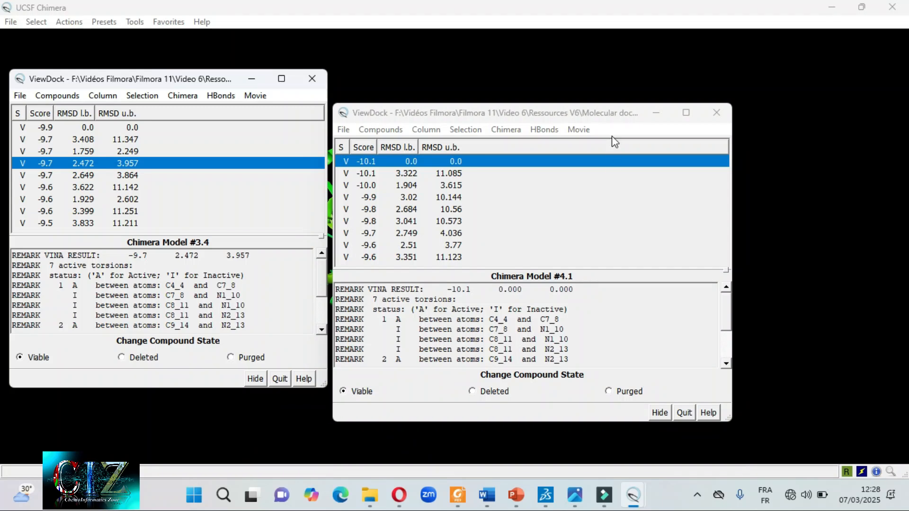
pyautogui.moveTo(492, 119); pyautogui.dragTo(630, 104)
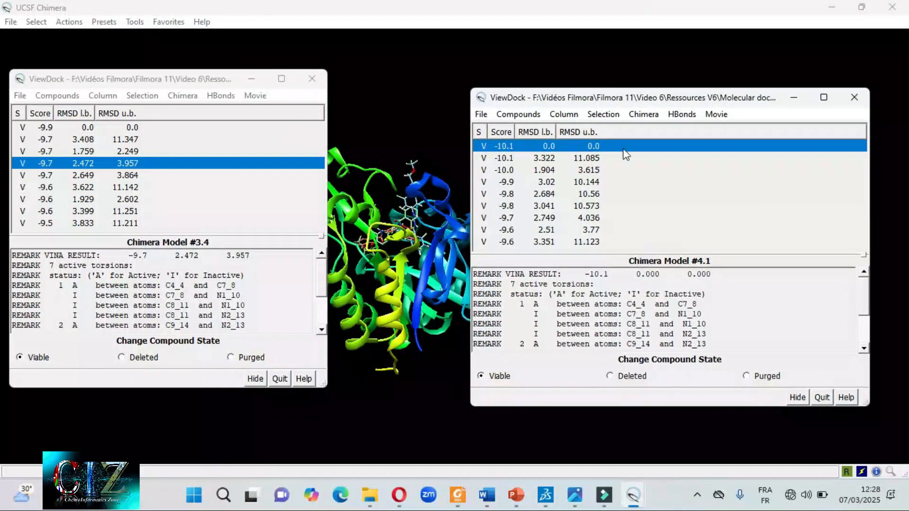
pyautogui.click(869, 235)
pyautogui.moveTo(868, 372); pyautogui.dragTo(818, 359)
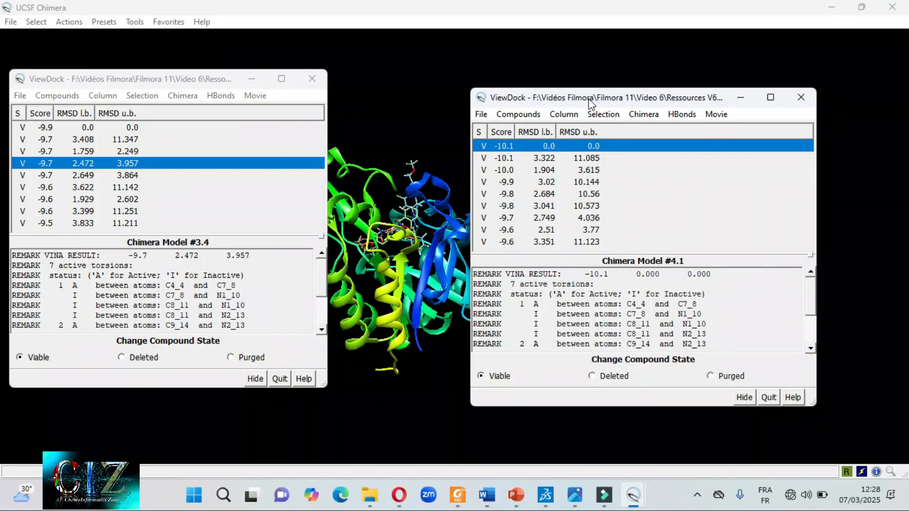
# Arrange the two ViewDock windows on opposite sides of the model to compare the scores of both docking runs
pyautogui.doubleClick(588, 98)
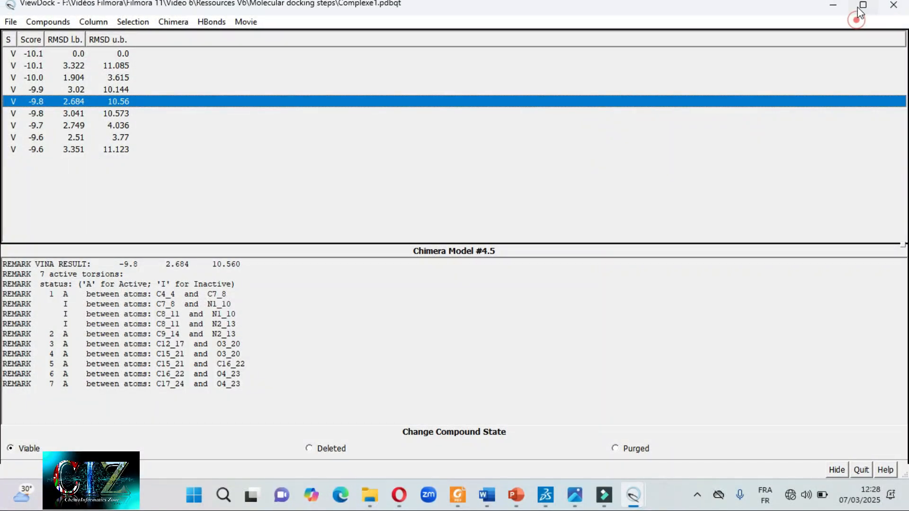
pyautogui.click(861, 7)
pyautogui.moveTo(649, 101); pyautogui.dragTo(730, 76)
pyautogui.moveTo(185, 81)
pyautogui.mouseDown()
pyautogui.moveTo(170, 65)
pyautogui.moveTo(183, 63)
pyautogui.mouseUp()
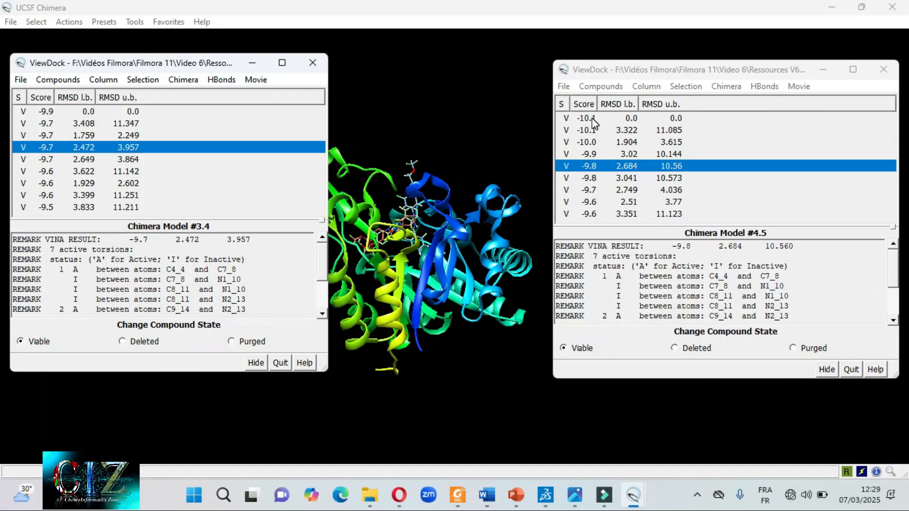
pyautogui.moveTo(179, 68)
pyautogui.mouseDown()
pyautogui.moveTo(199, 78)
pyautogui.moveTo(157, 64)
pyautogui.mouseUp()
pyautogui.click(167, 69)
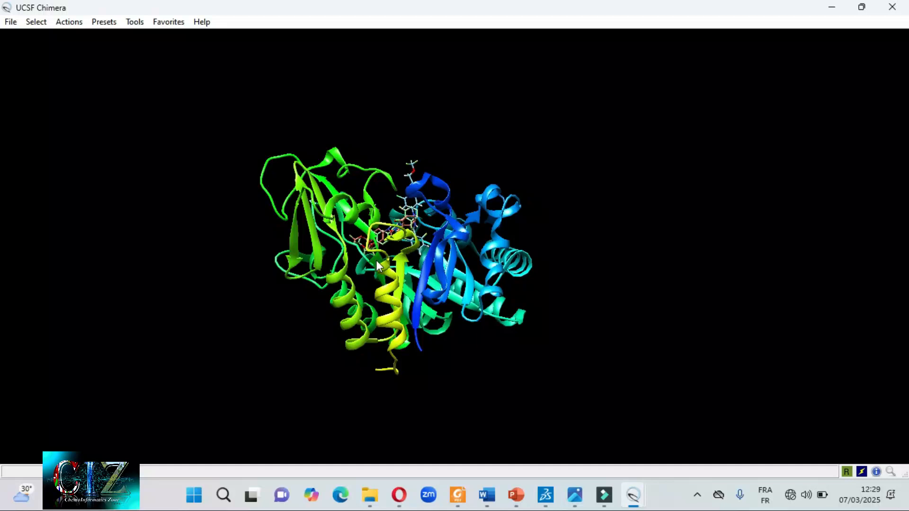
# Examine the binding site up close from several angles, comparing the docked poses with the original NOVALIO ligand
pyautogui.scroll(-3, 376, 260)
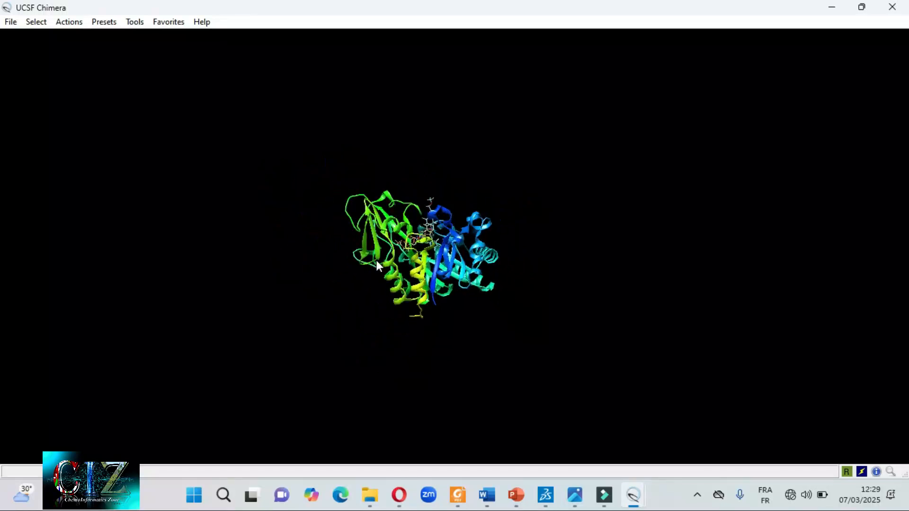
pyautogui.scroll(5, 376, 260)
pyautogui.moveTo(376, 262); pyautogui.dragTo(487, 231)
pyautogui.scroll(-3, 417, 254)
pyautogui.scroll(10, 417, 254)
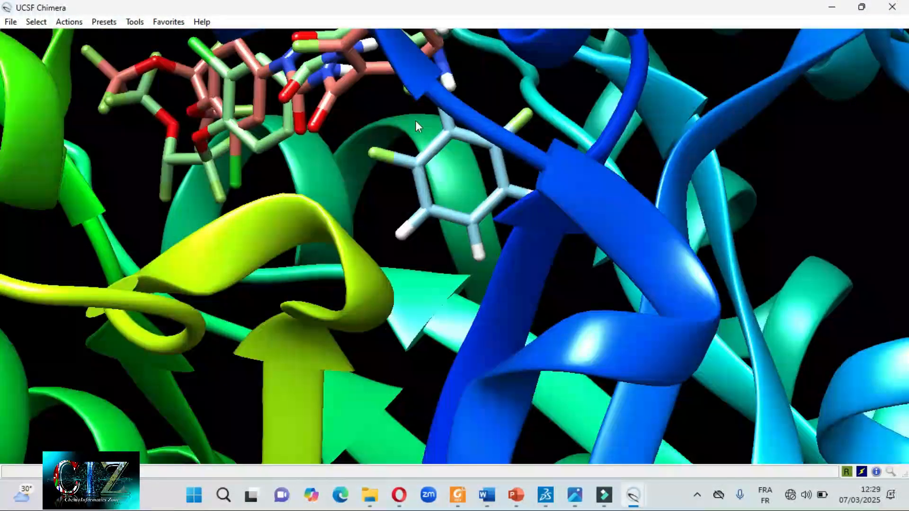
pyautogui.scroll(2, 415, 127)
pyautogui.scroll(-5, 413, 136)
pyautogui.moveTo(456, 165); pyautogui.dragTo(304, 249)
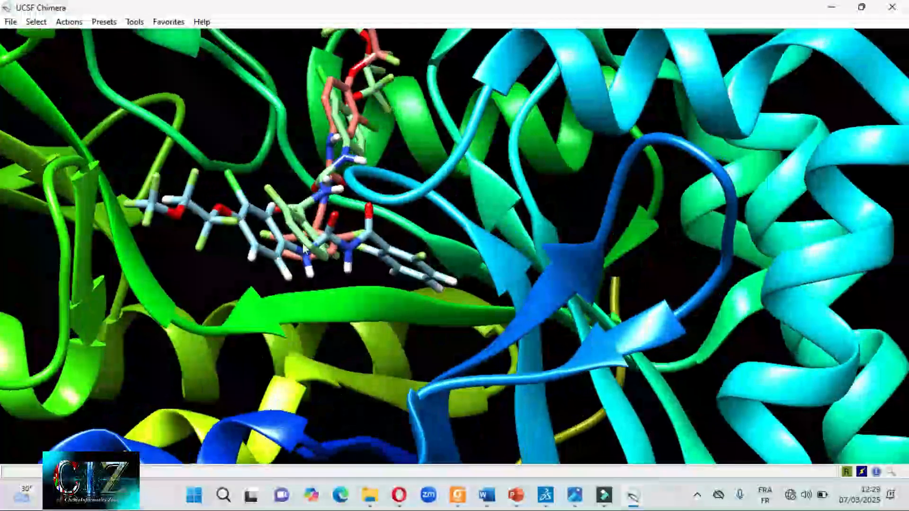
pyautogui.moveTo(209, 216)
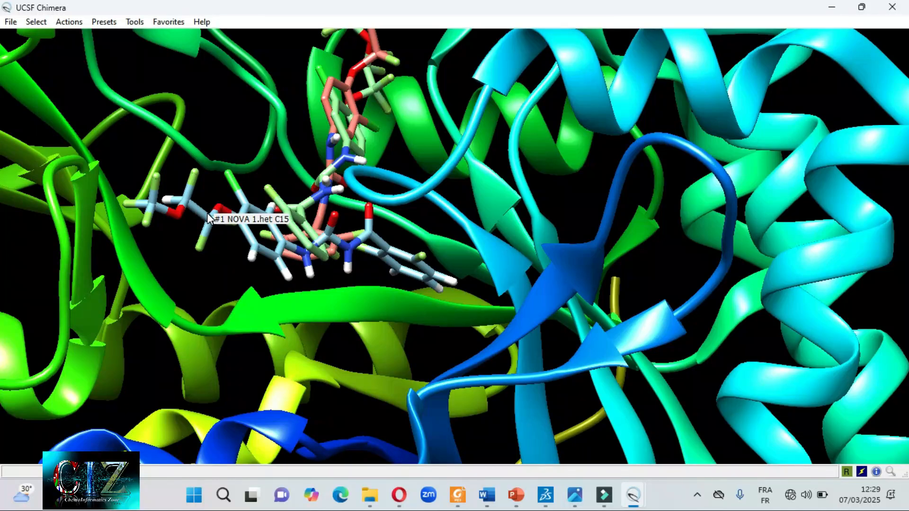
pyautogui.moveTo(443, 176); pyautogui.dragTo(330, 158)
pyautogui.moveTo(330, 158)
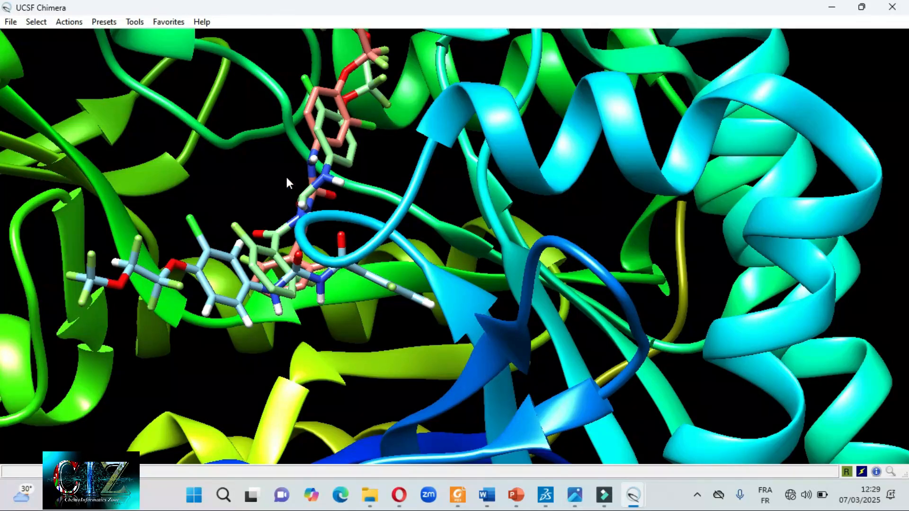
pyautogui.moveTo(286, 177); pyautogui.dragTo(316, 147)
pyautogui.moveTo(319, 112)
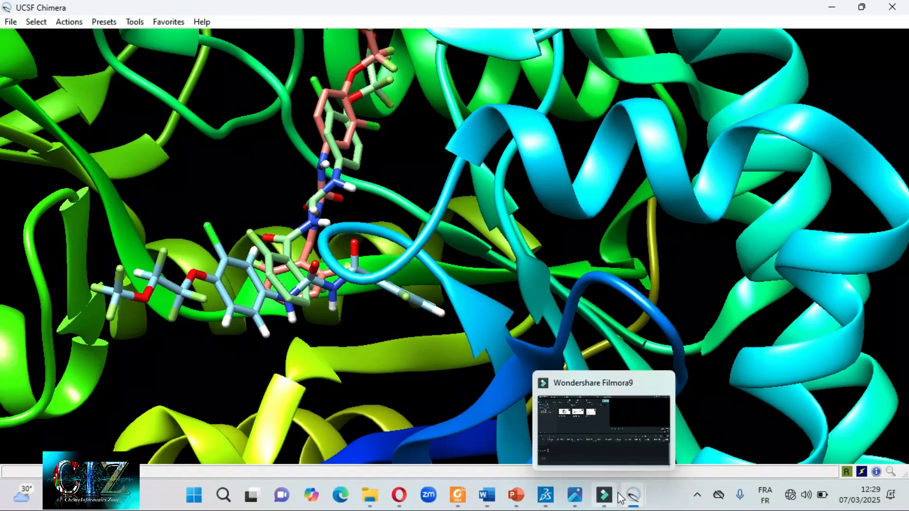
# Bring back the first run's ViewDock results, display the -9.9 pose and inspect it in the binding site from another angle
pyautogui.moveTo(629, 496)
pyautogui.click(666, 445)
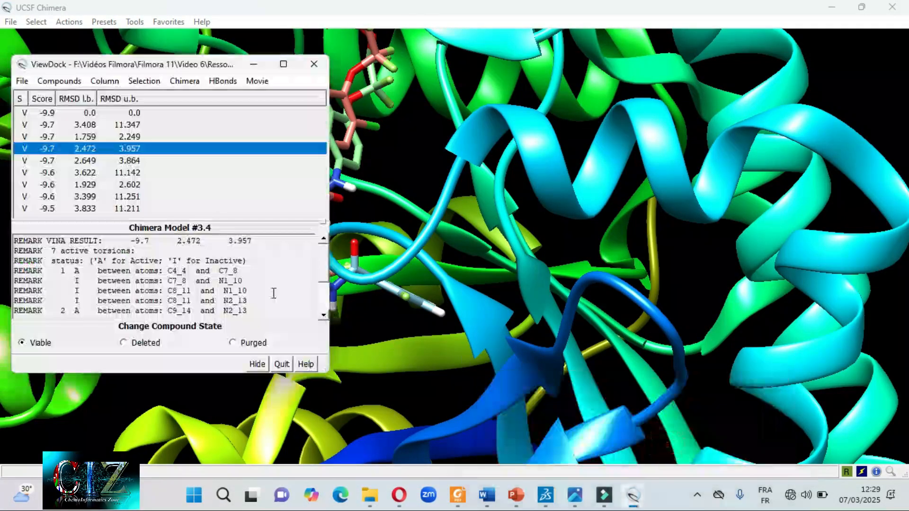
pyautogui.click(101, 114)
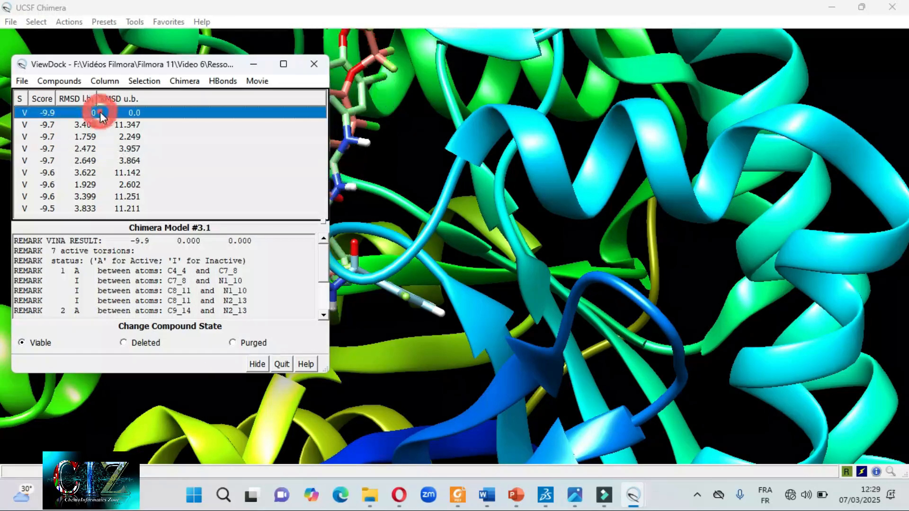
pyautogui.moveTo(120, 62); pyautogui.dragTo(623, 116)
pyautogui.moveTo(289, 183); pyautogui.dragTo(333, 227)
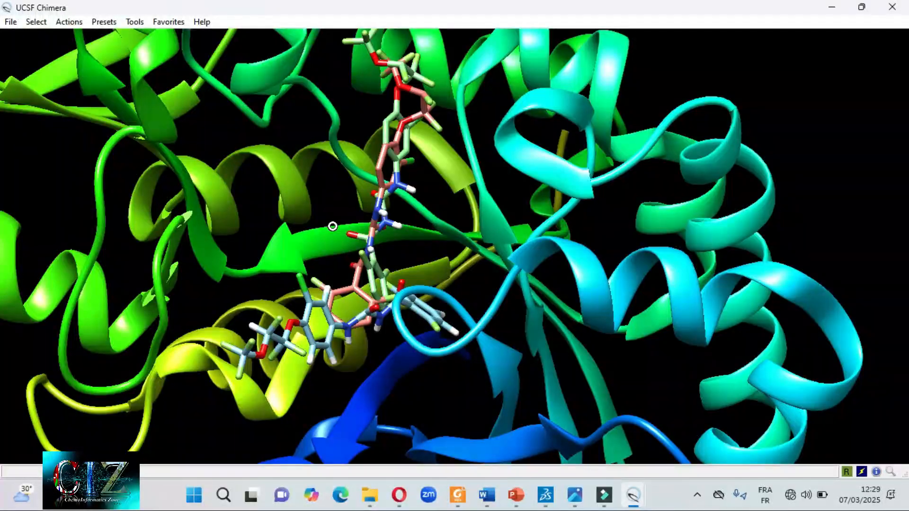
# Bring back the first run's ViewDock results and view its poses one by one, from -9.7 (RMSD l.b. 3.408) to -9.6 (RMSD l.b. 1.929)
pyautogui.moveTo(633, 495)
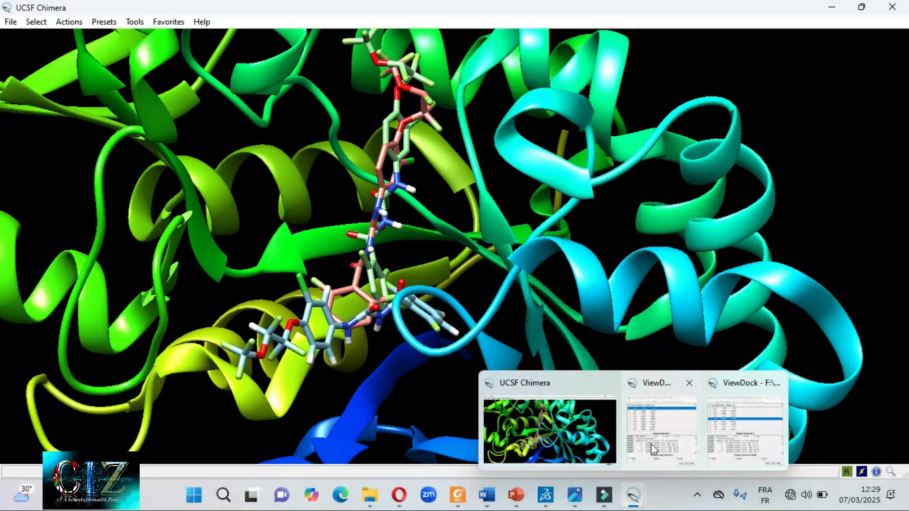
pyautogui.click(653, 448)
pyautogui.click(544, 172)
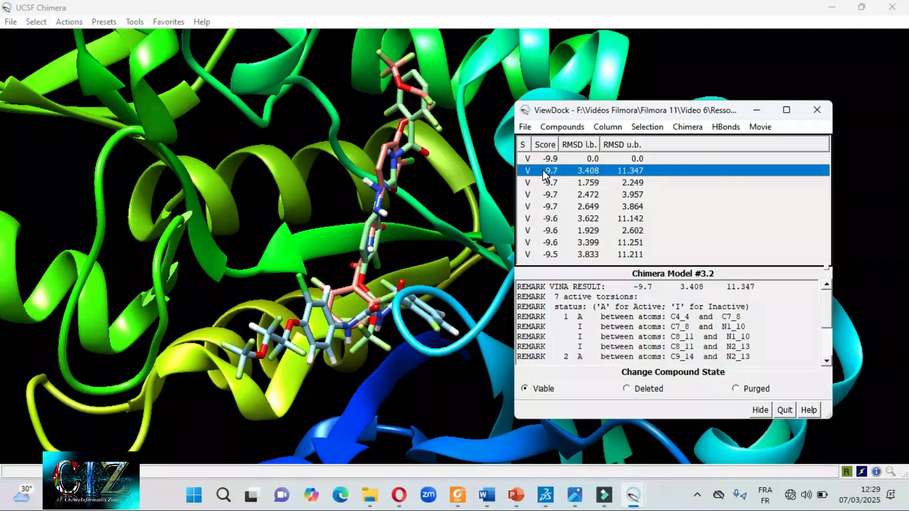
pyautogui.click(547, 187)
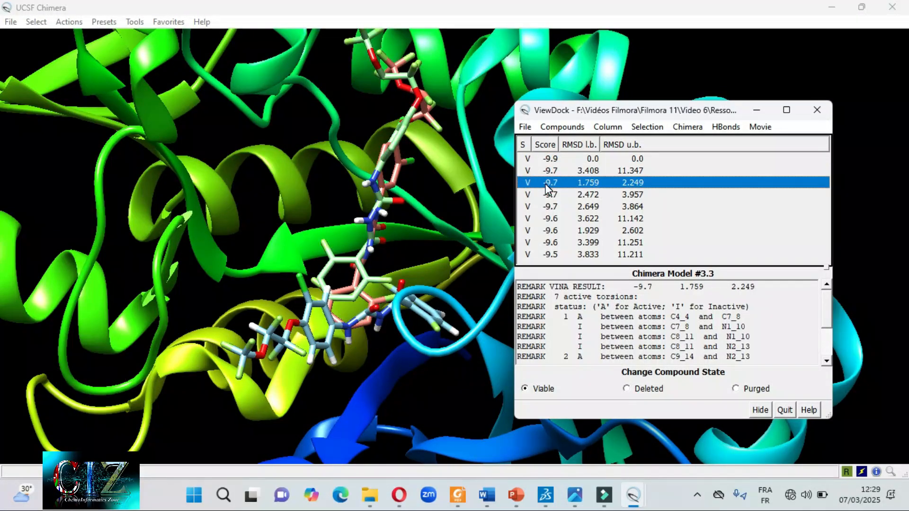
pyautogui.click(548, 195)
pyautogui.click(552, 208)
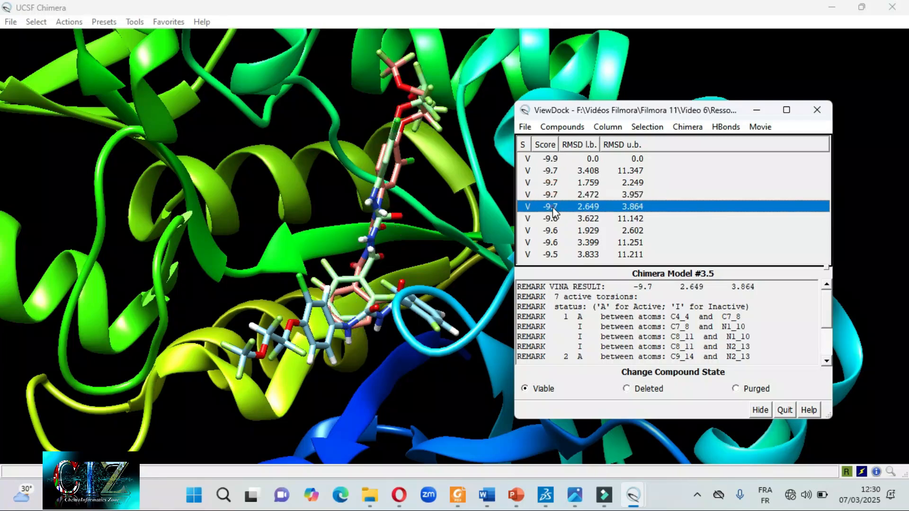
pyautogui.click(552, 218)
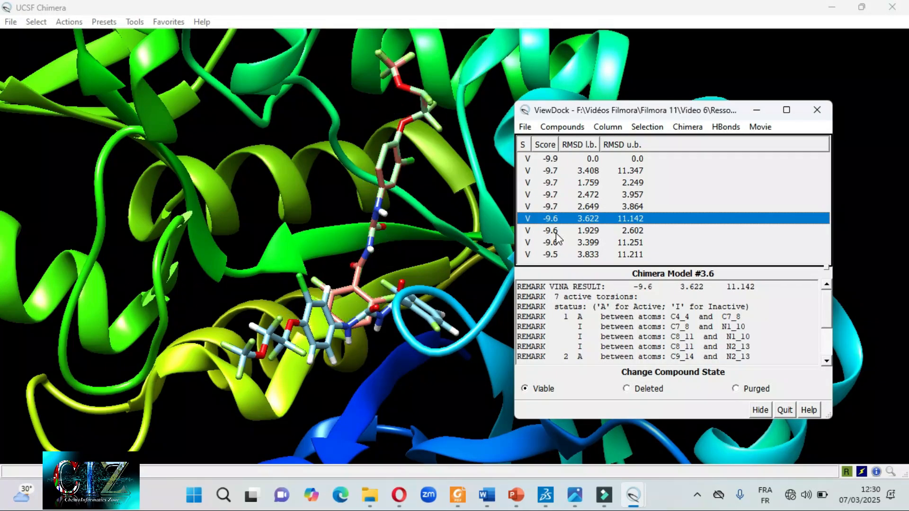
pyautogui.click(556, 231)
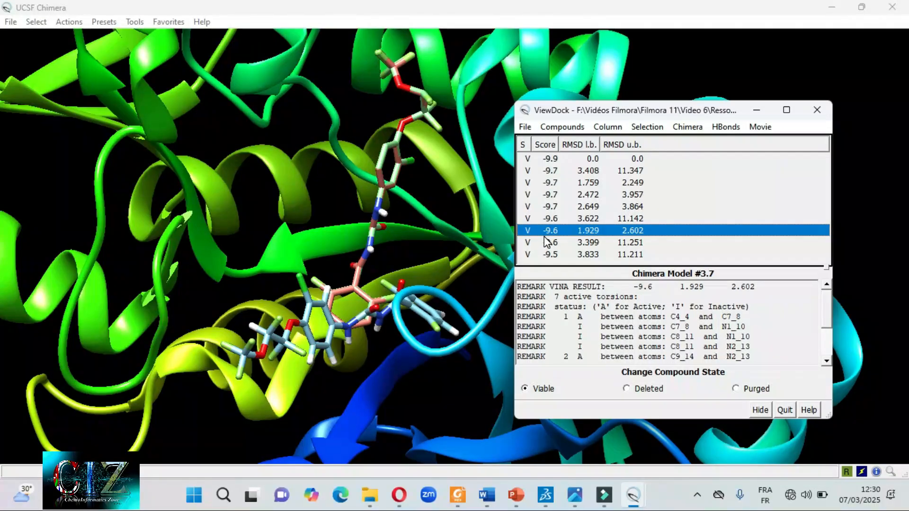
# Examine up close and from several angles how the first run's displayed -9.6 pose overlays the second run's -9.8 pose in the binding site
pyautogui.moveTo(393, 243)
pyautogui.mouseDown()
pyautogui.moveTo(400, 202)
pyautogui.moveTo(371, 163)
pyautogui.moveTo(367, 235)
pyautogui.moveTo(388, 252)
pyautogui.mouseUp()
pyautogui.scroll(15, 385, 223)
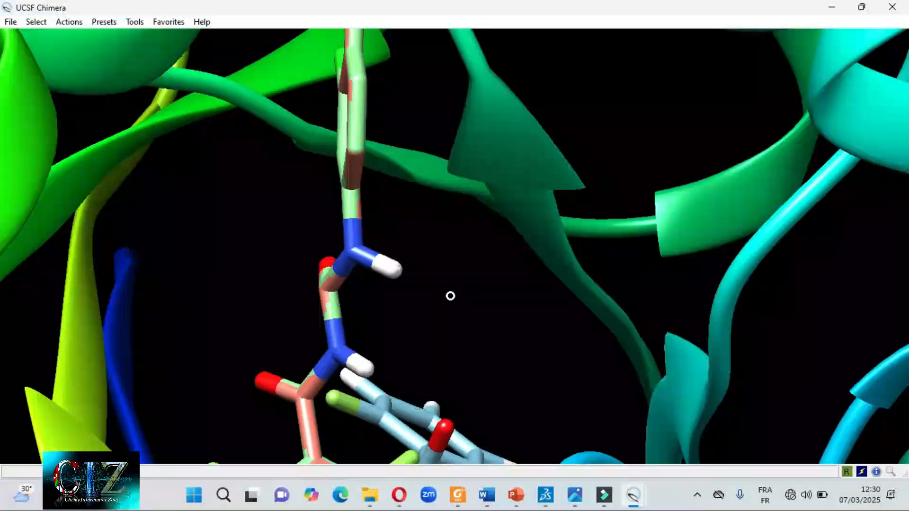
pyautogui.moveTo(450, 295); pyautogui.dragTo(439, 321)
pyautogui.moveTo(371, 239)
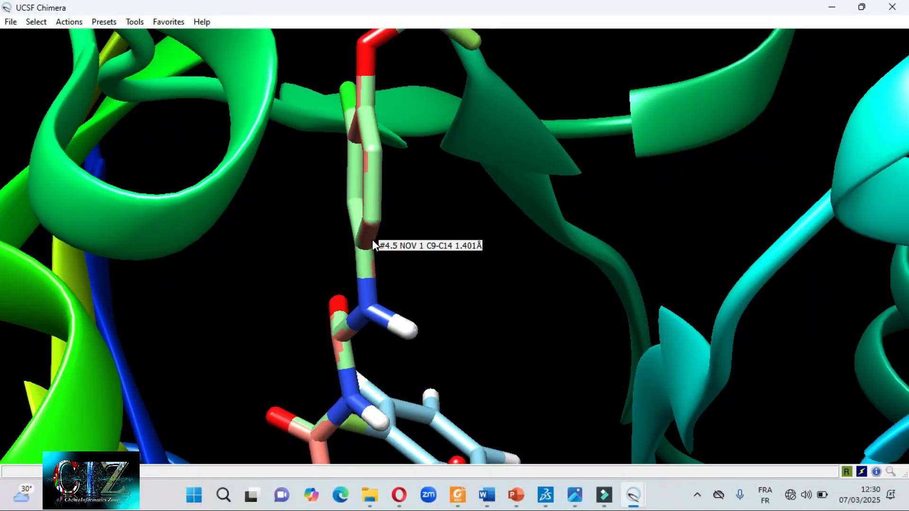
pyautogui.scroll(-12, 396, 254)
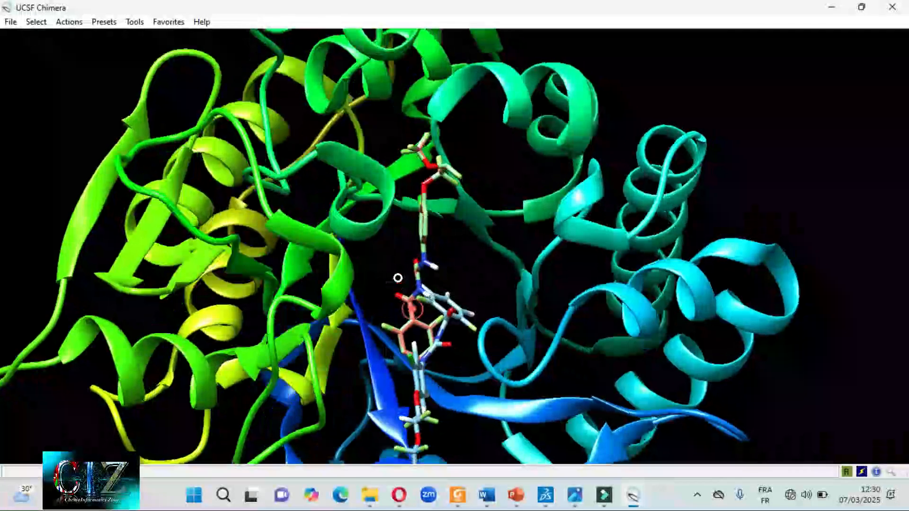
pyautogui.moveTo(398, 278); pyautogui.dragTo(429, 342)
# Bring up the second run's ViewDock results and move their window aside to uncover the first run's scores
pyautogui.click(633, 494)
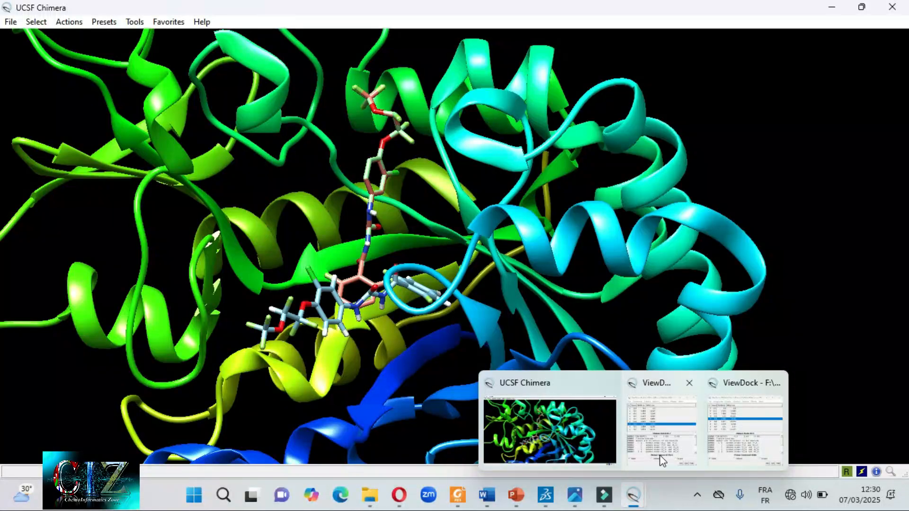
pyautogui.moveTo(680, 457)
pyautogui.click(728, 429)
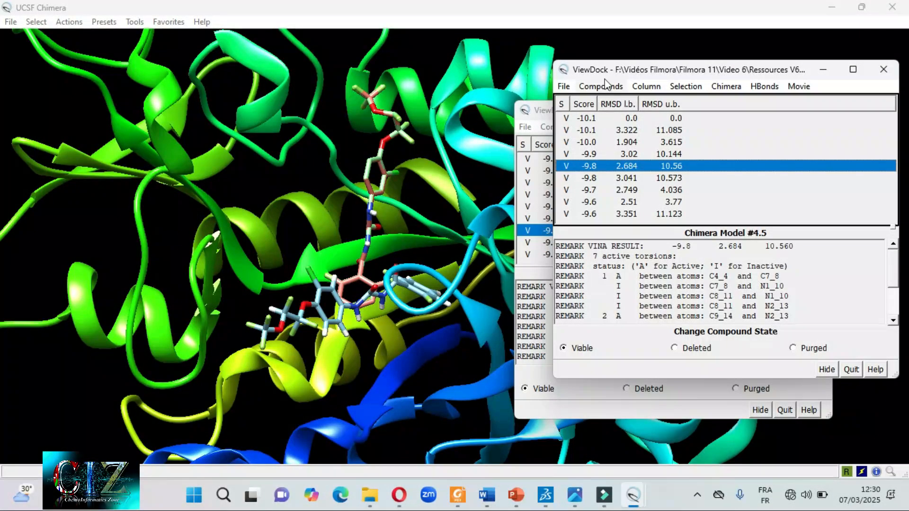
pyautogui.moveTo(618, 72); pyautogui.dragTo(662, 79)
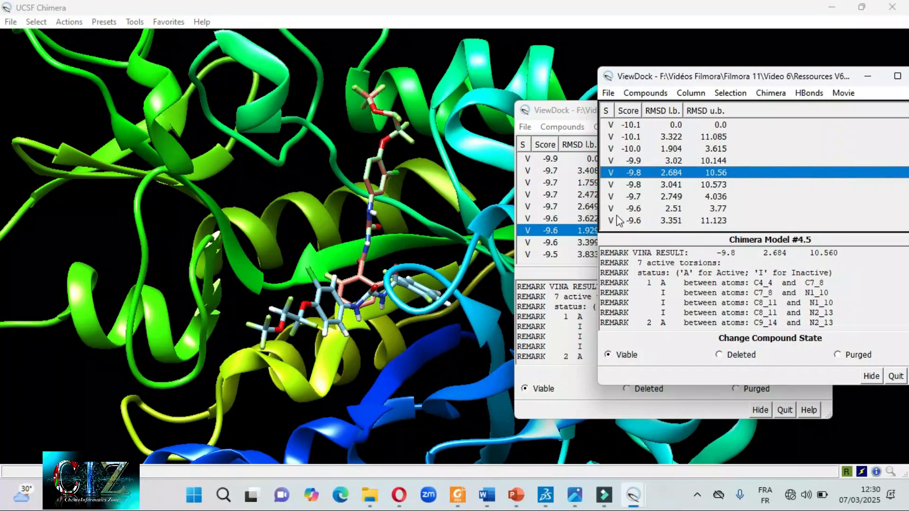
# Compare the first run's -9.6 poses with RMSD l.b. 3.399 and 1.929, and display its -9.5 pose
pyautogui.click(555, 245)
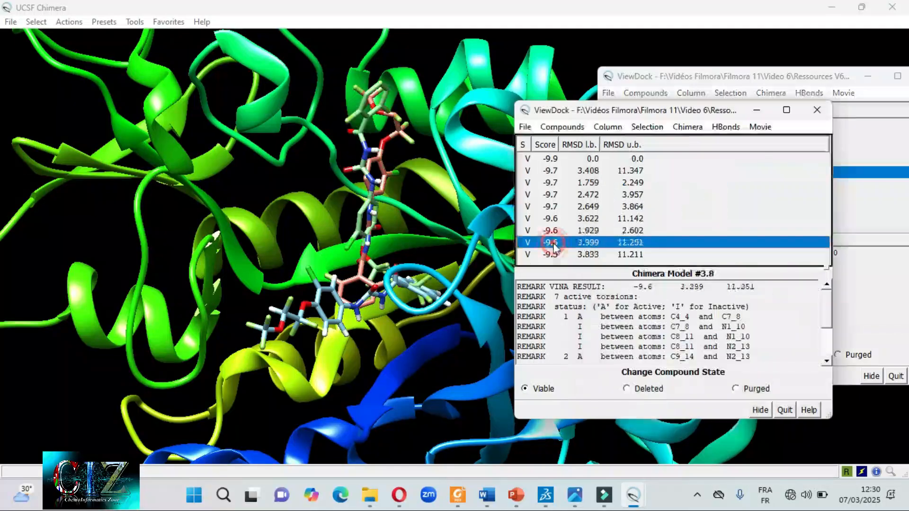
pyautogui.click(554, 232)
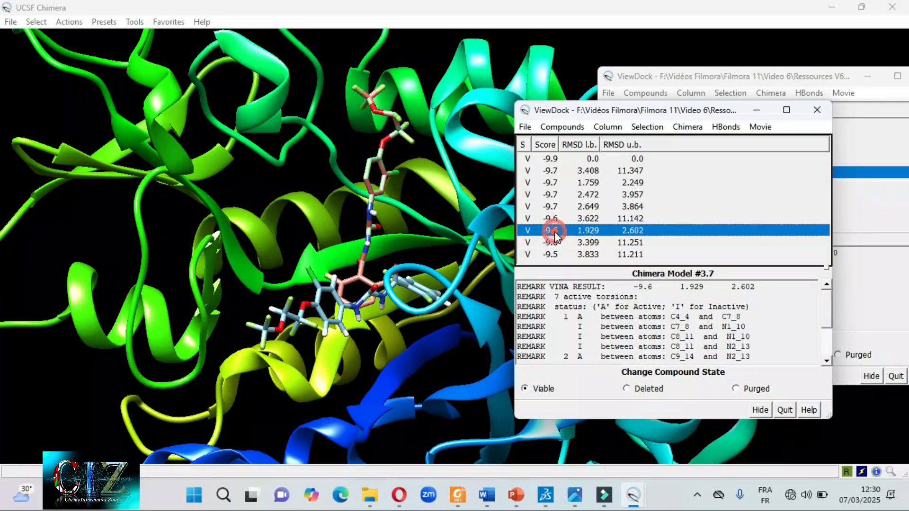
pyautogui.click(553, 254)
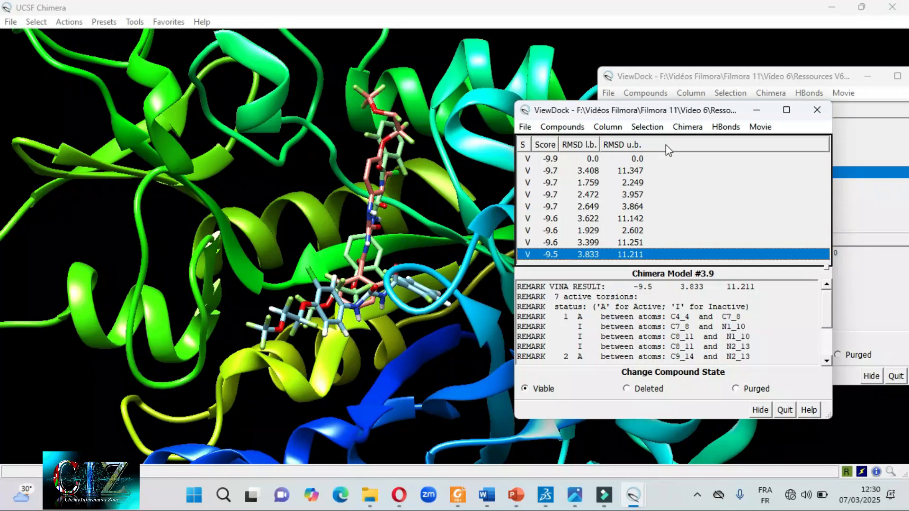
# Play the first run's poses as a movie and stop it at the -9.6 pose with RMSD l.b. 1.929
pyautogui.click(759, 126)
pyautogui.click(763, 142)
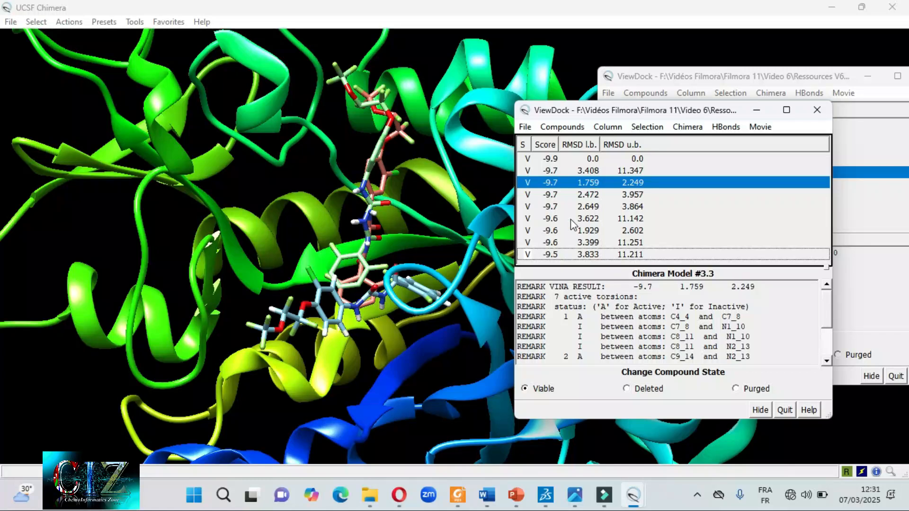
pyautogui.click(757, 127)
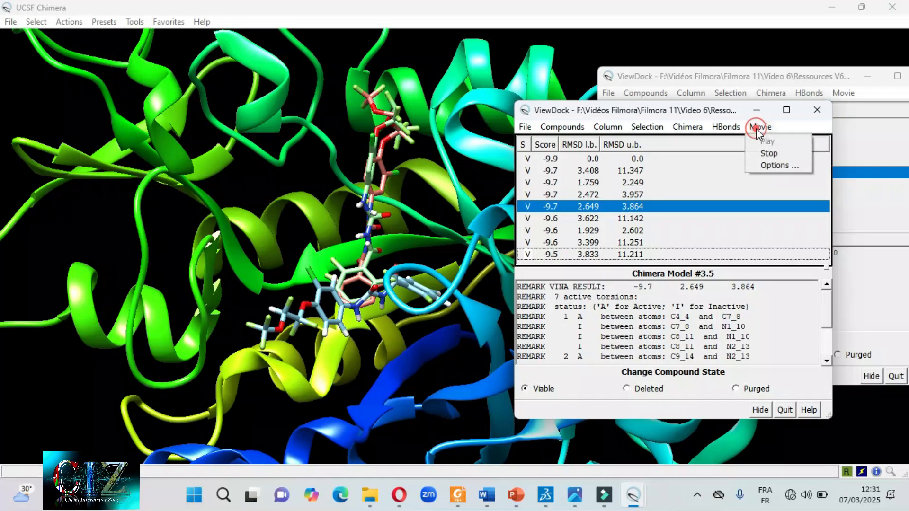
pyautogui.click(767, 155)
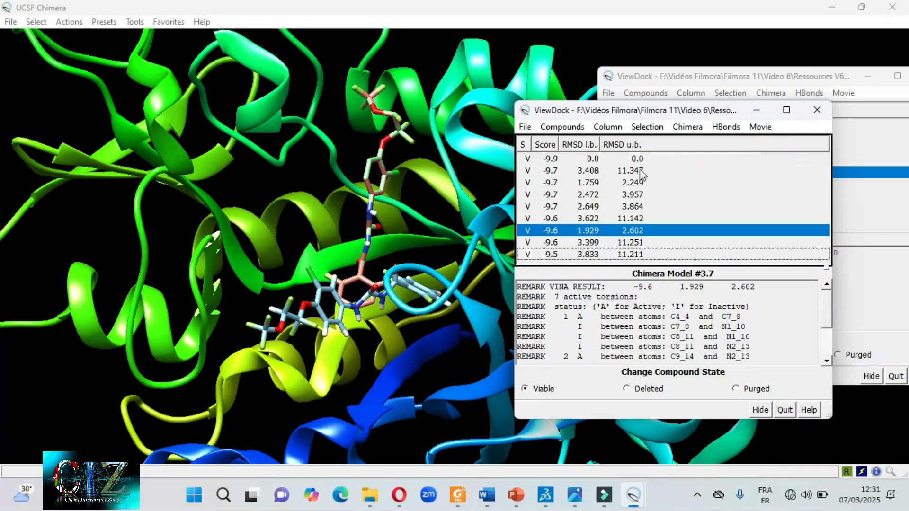
# Return to the second run's ViewDock results, display the first -10.1 pose and identify its ligand in the model
pyautogui.click(705, 79)
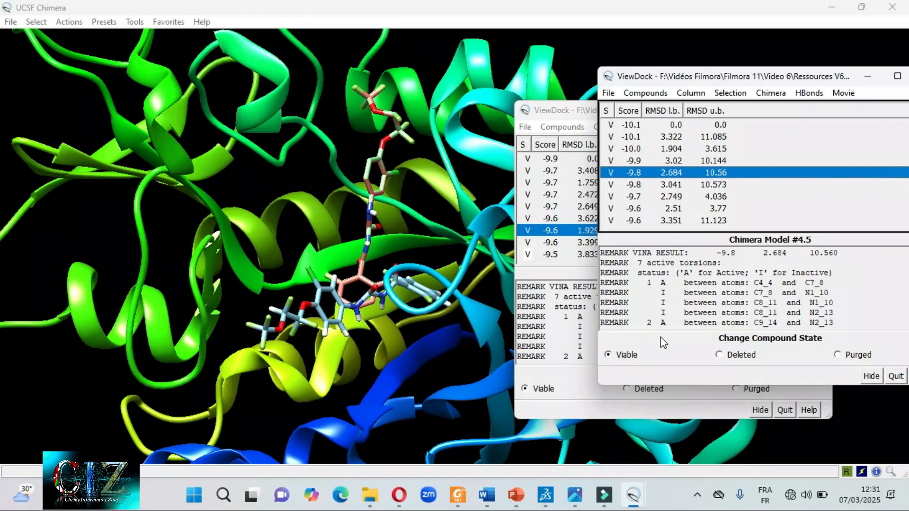
pyautogui.click(637, 125)
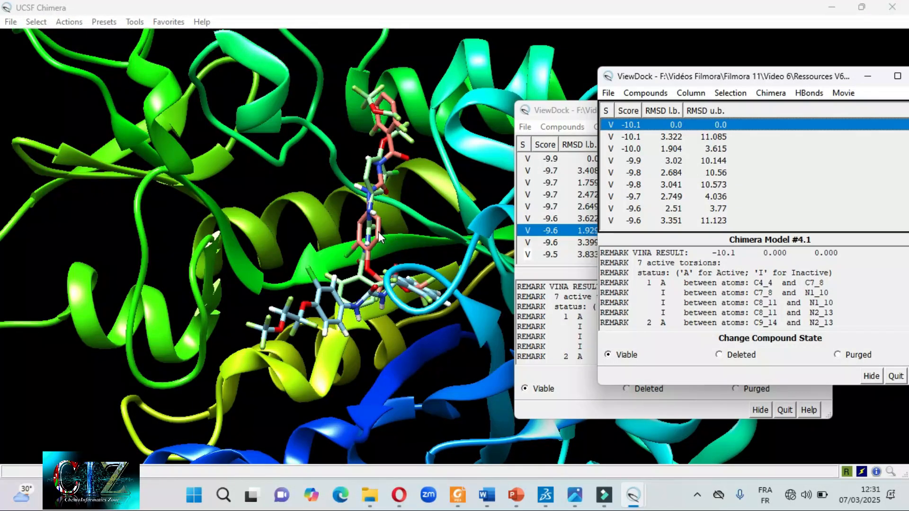
pyautogui.moveTo(376, 231)
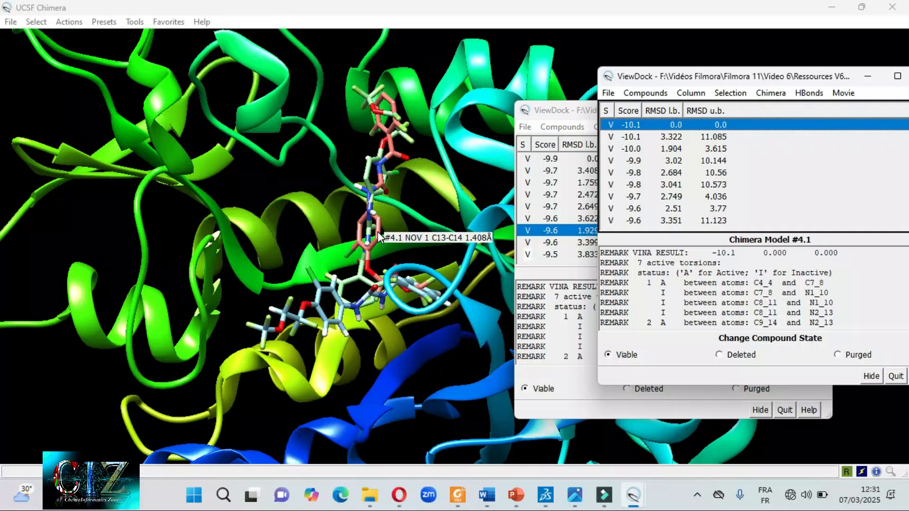
# Play the second run's poses as a movie and stop it at the -9.6 pose with RMSD l.b. 2.51
pyautogui.click(845, 94)
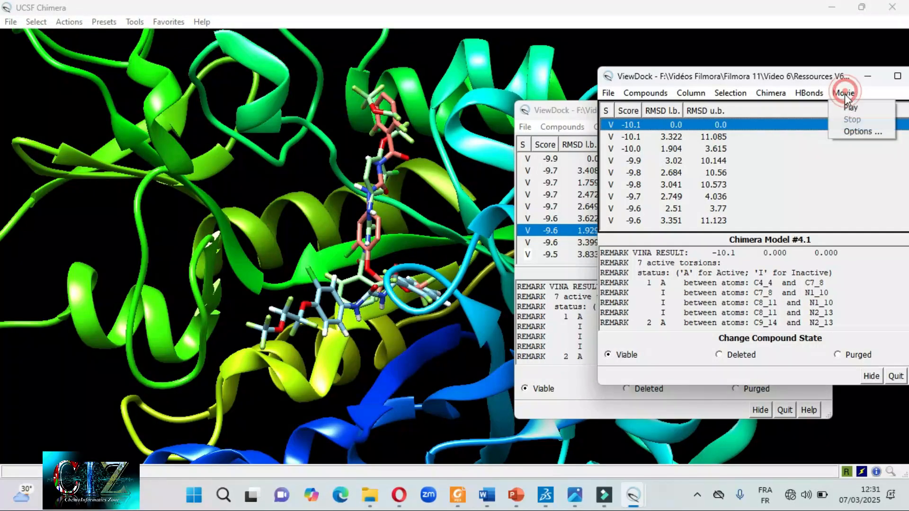
pyautogui.click(842, 106)
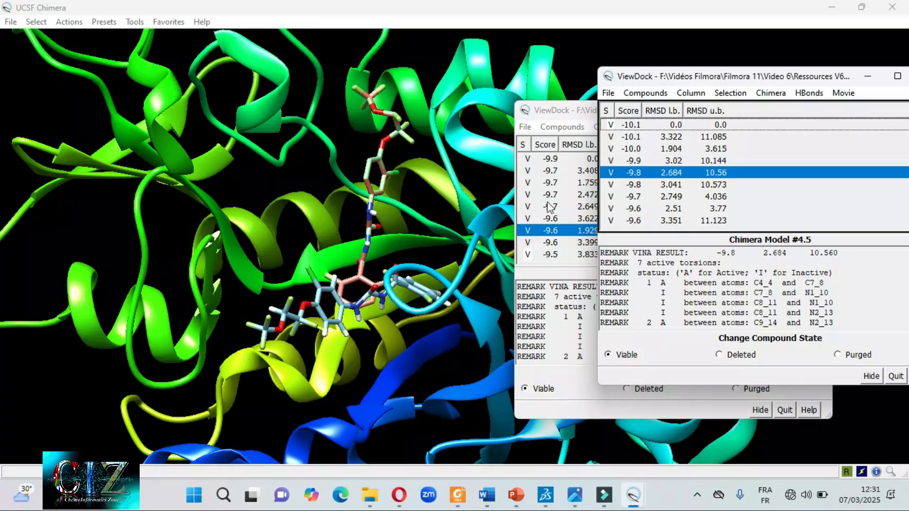
pyautogui.click(842, 93)
pyautogui.click(853, 114)
# Inspect the overlaid ligands in the binding site up close, and bring the whole protein into view
pyautogui.moveTo(334, 261); pyautogui.dragTo(405, 268)
pyautogui.scroll(3, 405, 198)
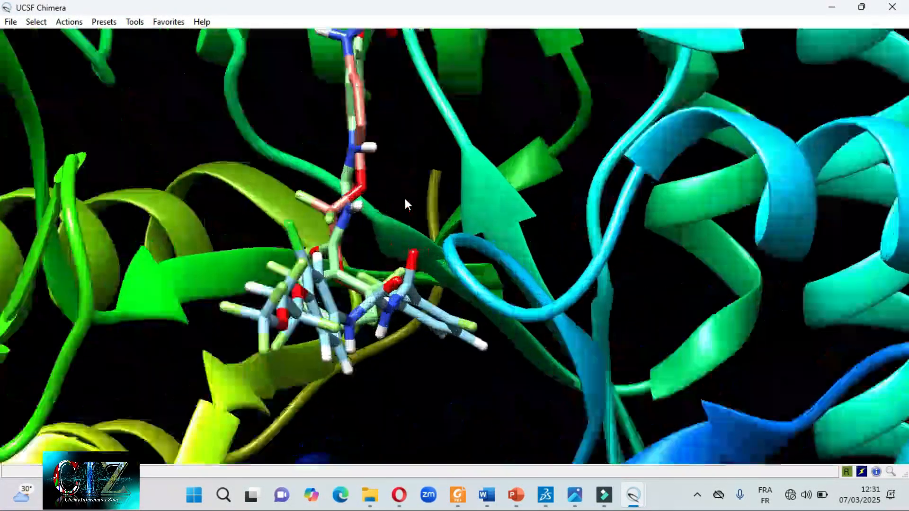
pyautogui.scroll(-6, 405, 199)
pyautogui.moveTo(422, 258); pyautogui.dragTo(396, 279)
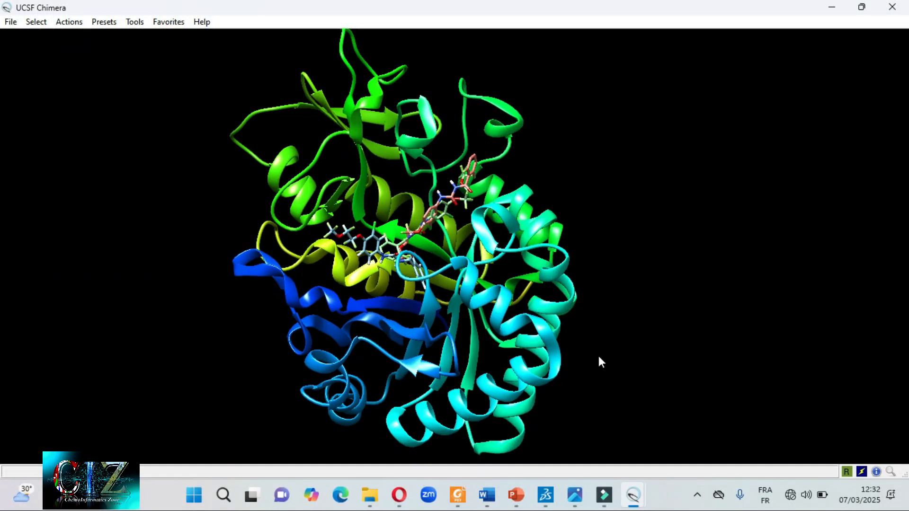
# Bring back the second run's ViewDock results and display the top -10.1 pose with RMSD 0.0
pyautogui.moveTo(633, 501)
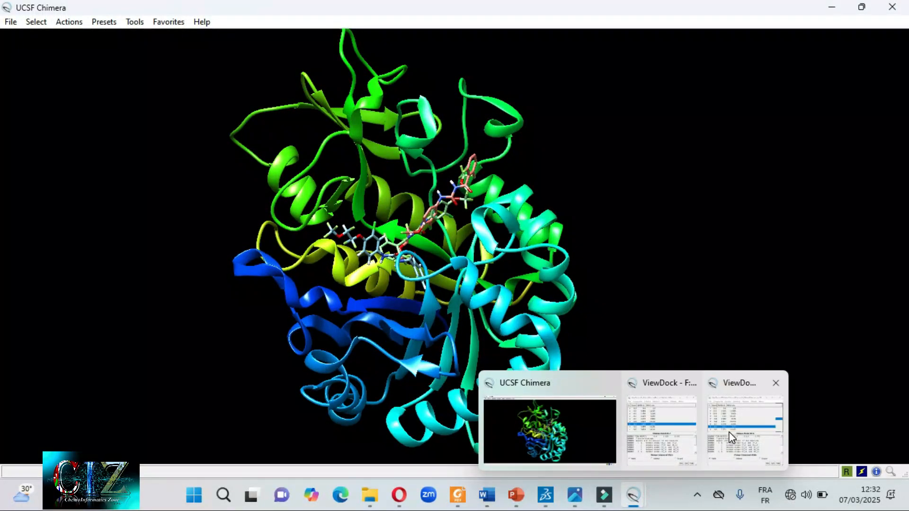
pyautogui.click(728, 430)
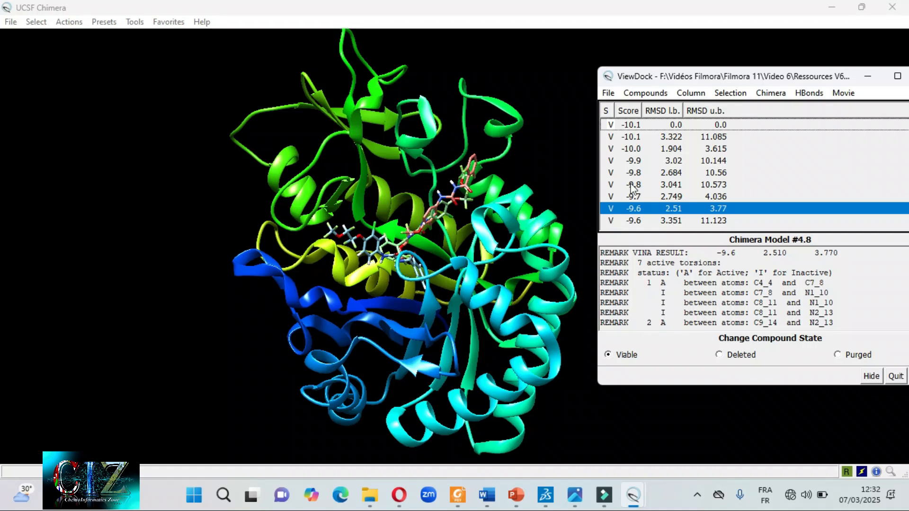
pyautogui.click(636, 125)
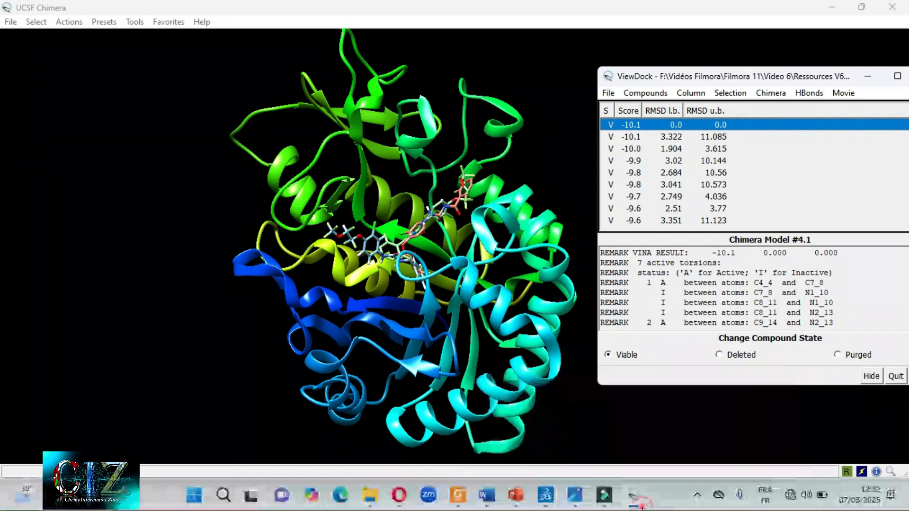
# Show the first run's ViewDock results too and place the two result windows on opposite sides of the protein, both fully visible
pyautogui.moveTo(637, 499)
pyautogui.click(669, 442)
pyautogui.moveTo(636, 114); pyautogui.dragTo(151, 118)
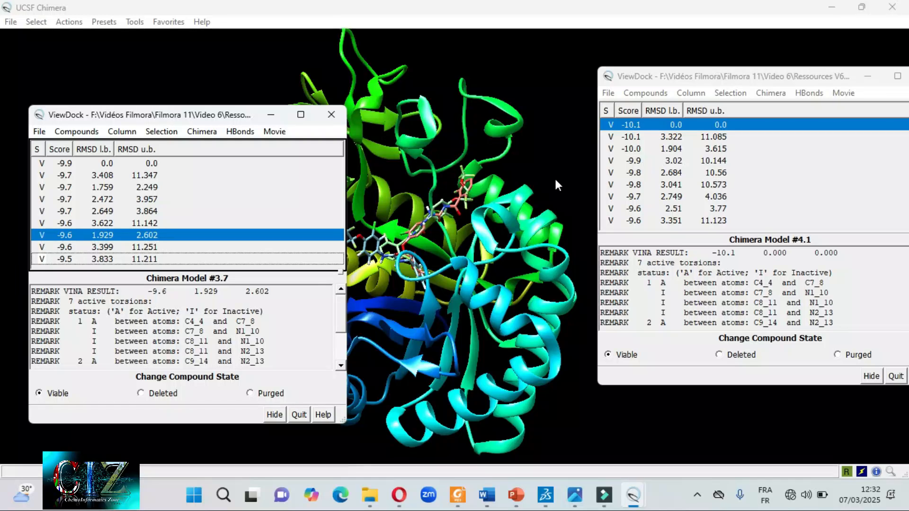
pyautogui.moveTo(754, 76); pyautogui.dragTo(712, 74)
pyautogui.moveTo(207, 121); pyautogui.dragTo(200, 91)
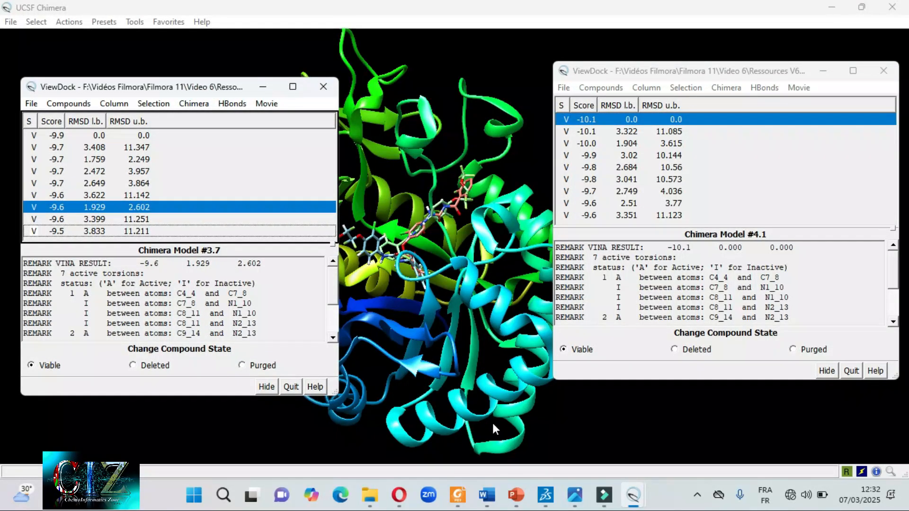
# Switch to Outil Capture d'écran and capture the whole screen with the protein and both ViewDock result windows
pyautogui.click(223, 496)
pyautogui.write('OUTI')
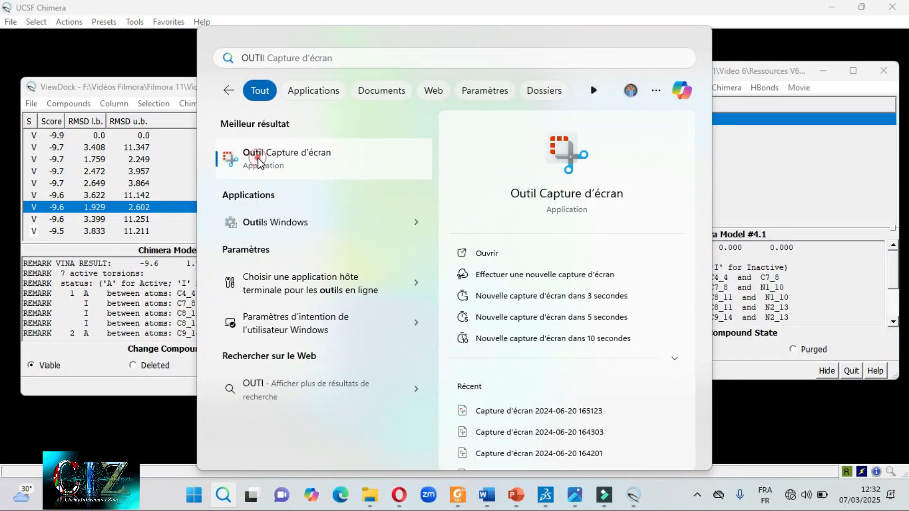
pyautogui.press('Escape')
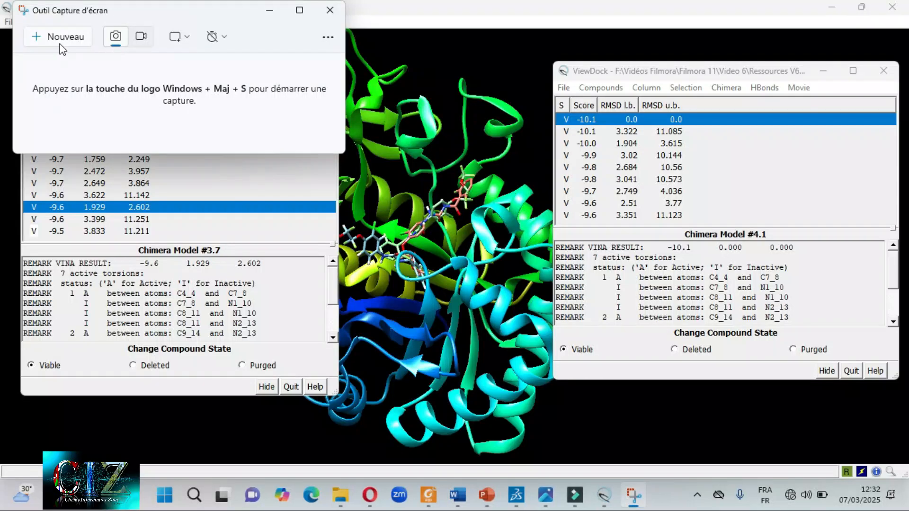
pyautogui.click(64, 37)
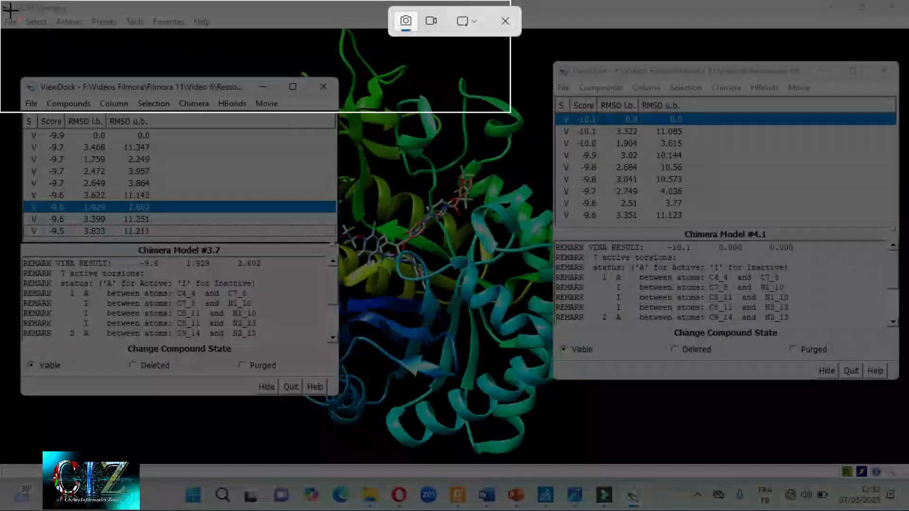
pyautogui.moveTo(1, 1); pyautogui.dragTo(908, 510)
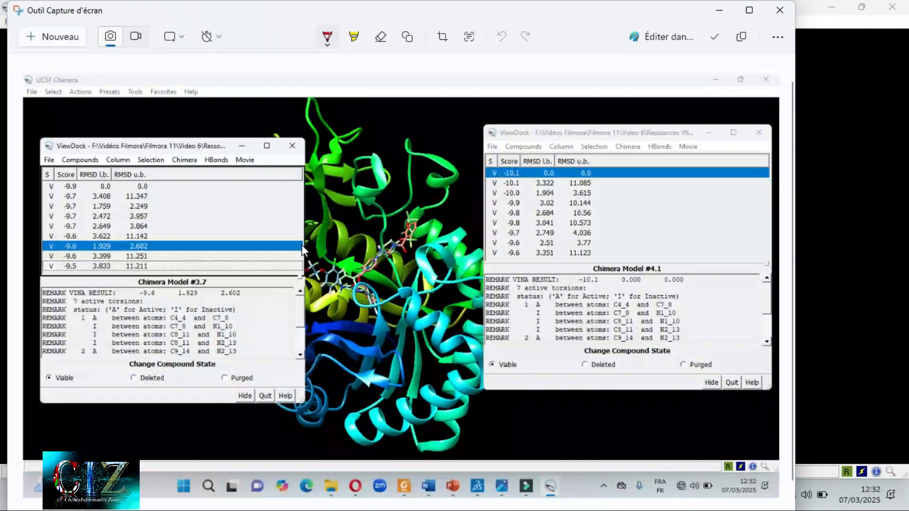
# Save the capture as a PNG named Results in the Molecular docking steps folder of Ressources V6, and minimize the capture tool
pyautogui.hotkey('ctrl', 's')
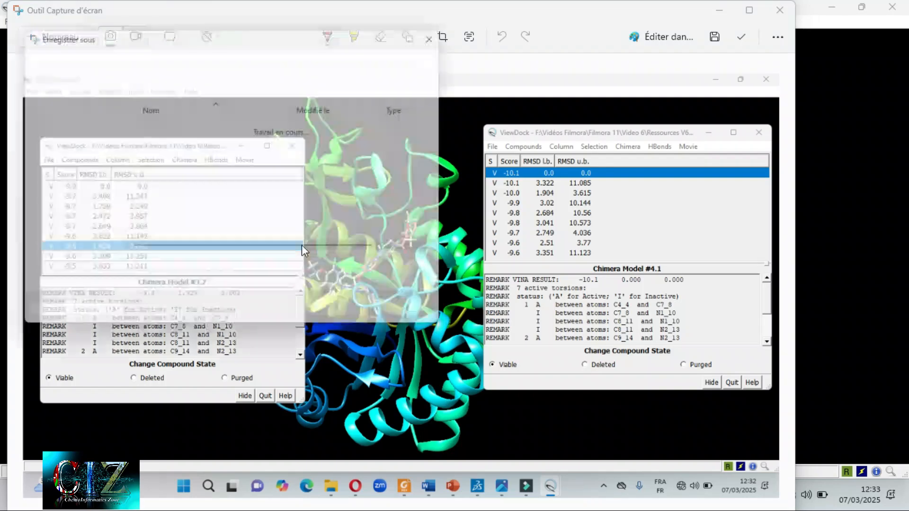
pyautogui.scroll(3, 72, 221)
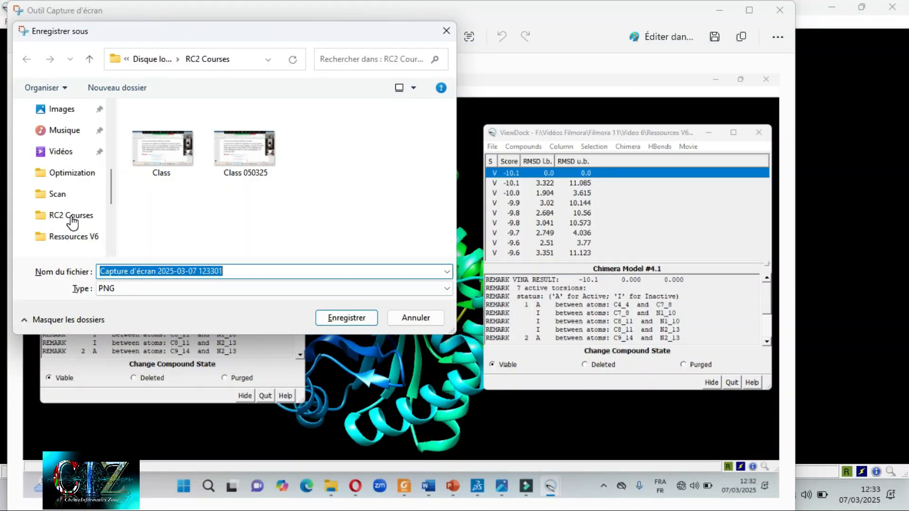
pyautogui.click(72, 239)
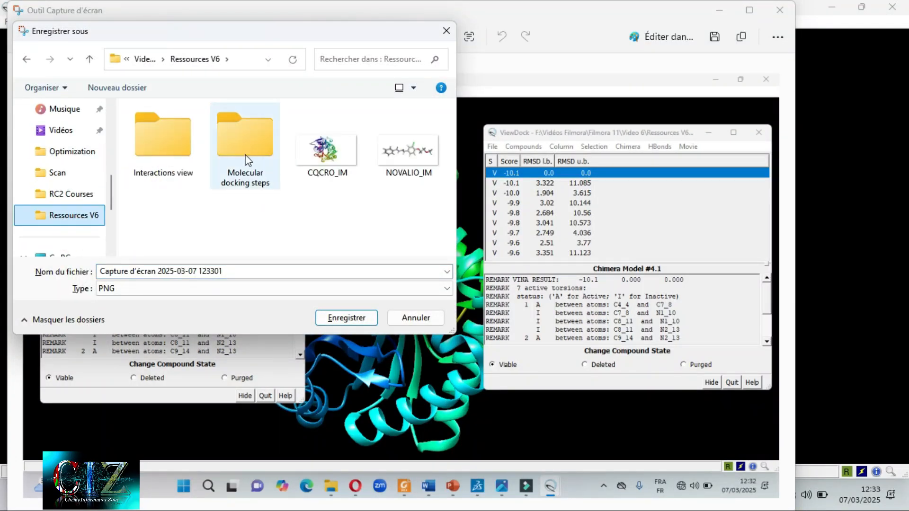
pyautogui.doubleClick(231, 152)
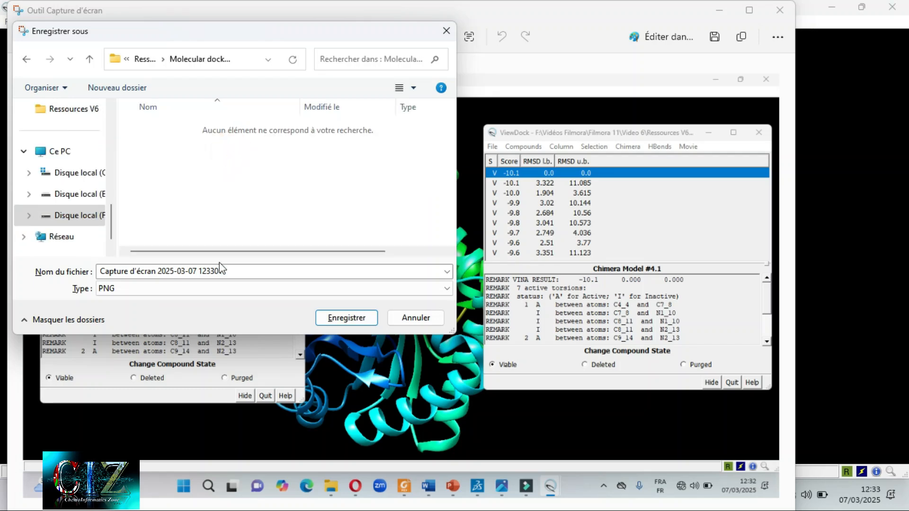
pyautogui.click(231, 271)
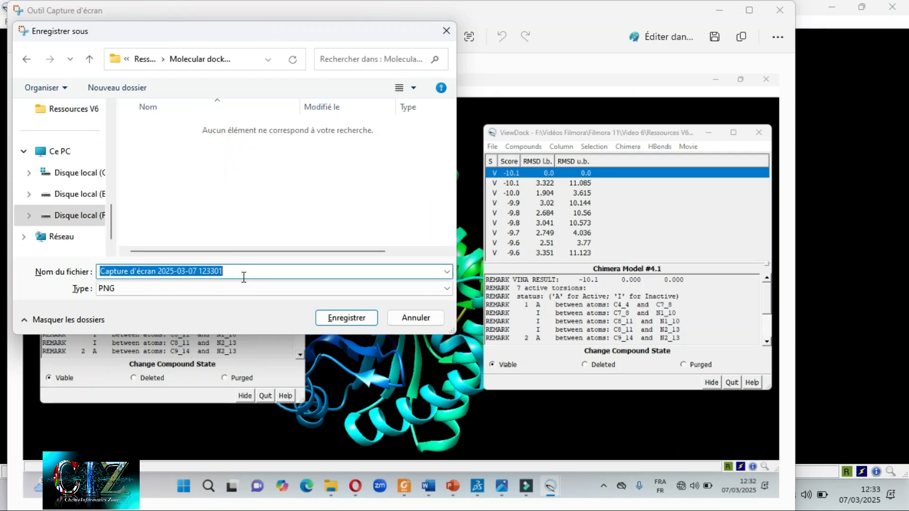
pyautogui.write('rE')
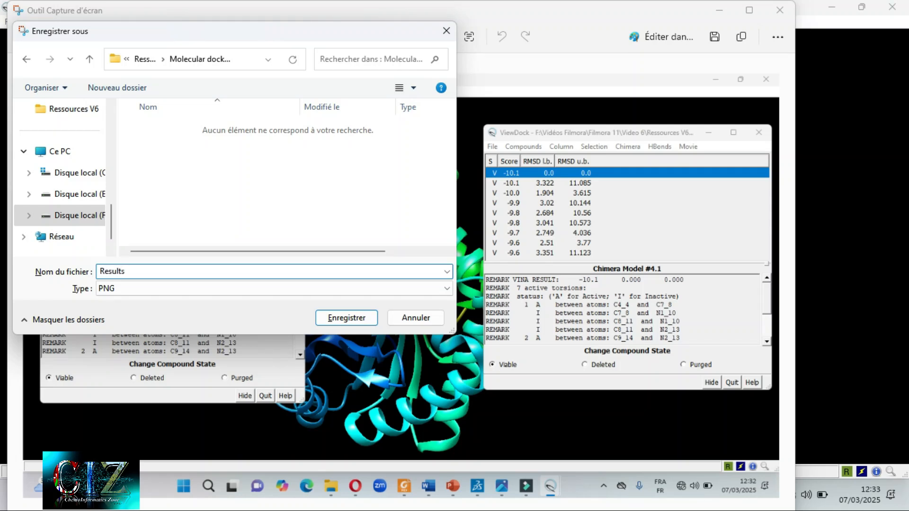
pyautogui.press('Return')
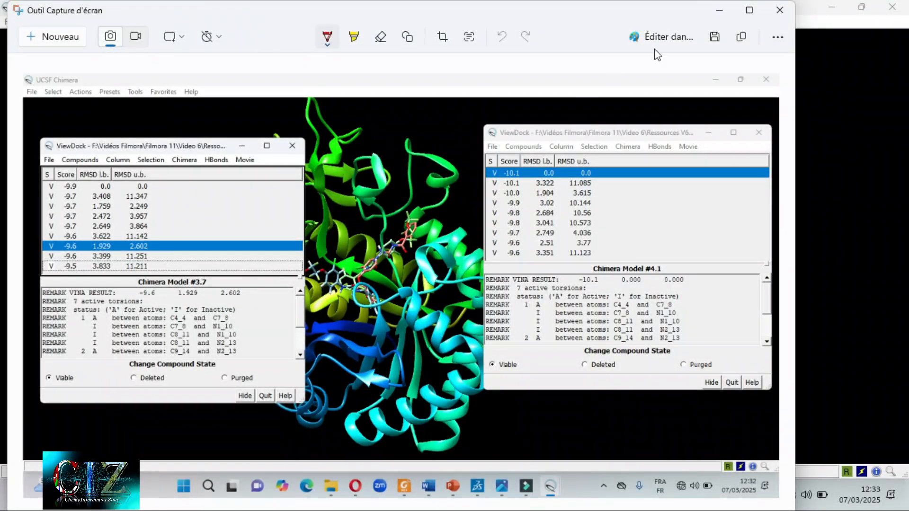
pyautogui.click(718, 9)
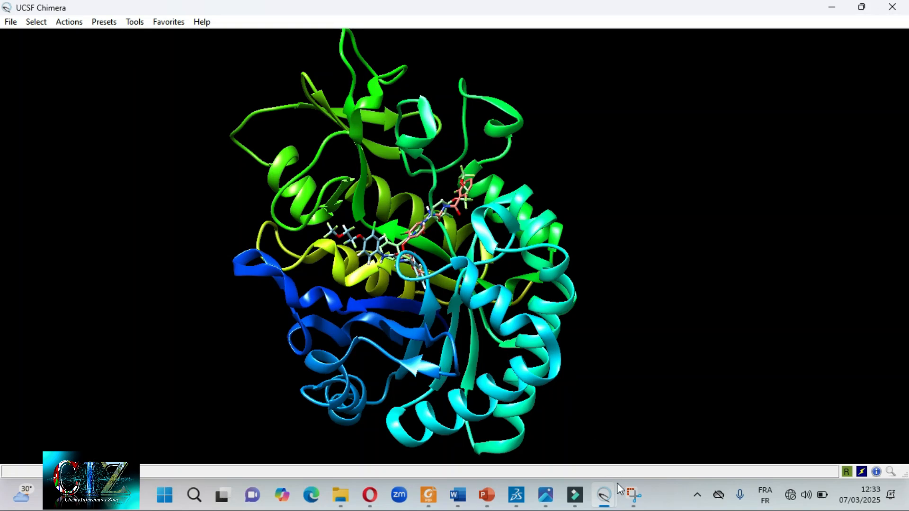
# Switch back to UCSF Chimera and open a maximized dialog for saving the models as a PDB file
pyautogui.moveTo(614, 505)
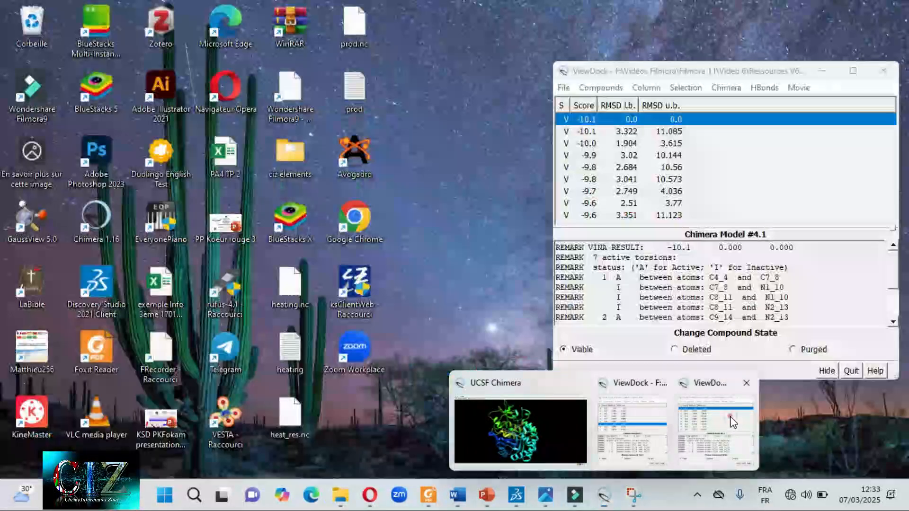
pyautogui.click(563, 426)
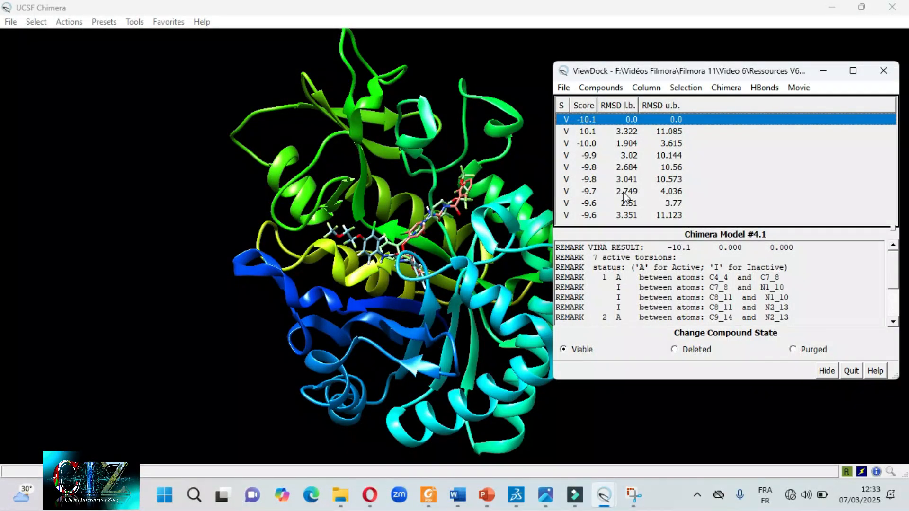
pyautogui.click(8, 22)
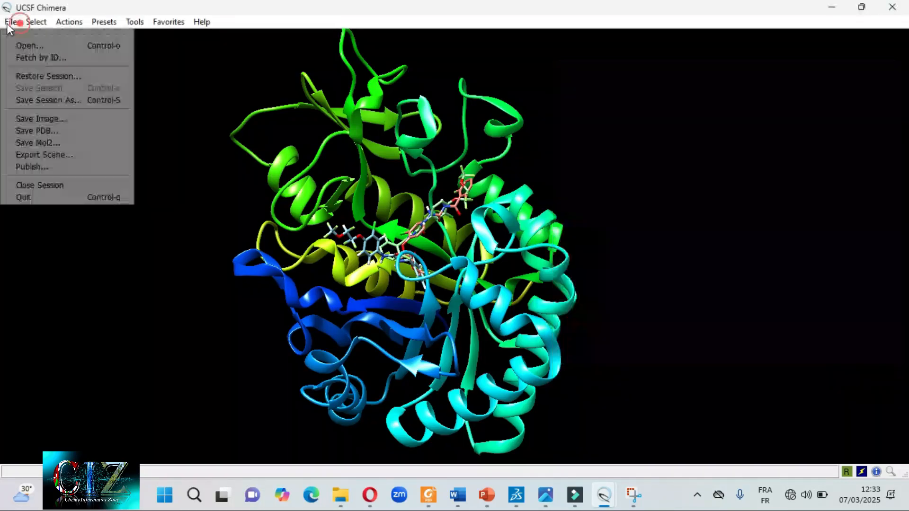
pyautogui.click(46, 130)
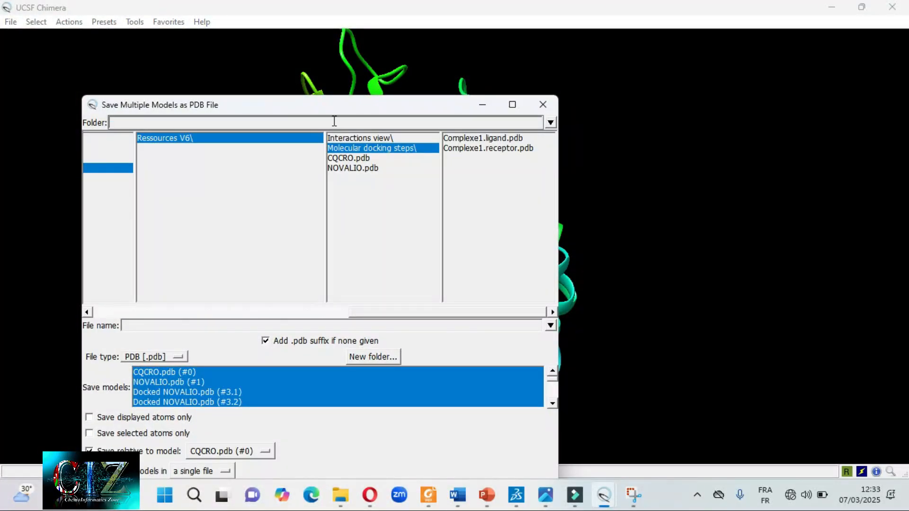
pyautogui.click(512, 105)
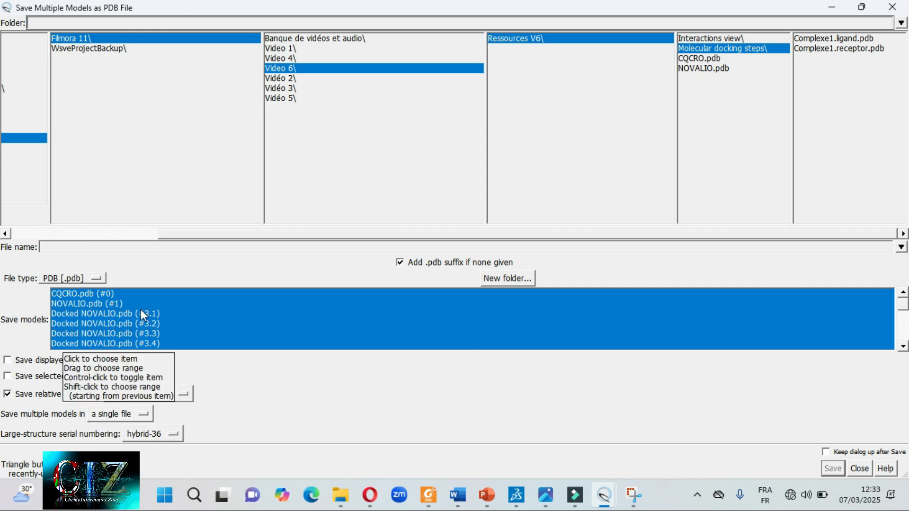
# Save only CQCRO.pdb (#0) and Docked NOVALIO.pdb (#4.1) together in a single PDB file named OCM1 in Molecular docking steps
pyautogui.click(98, 292)
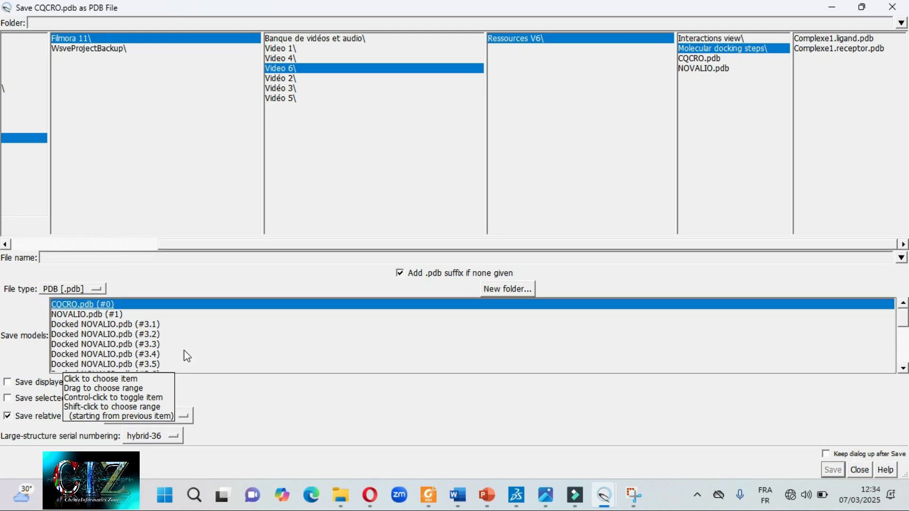
pyautogui.scroll(-2, 521, 352)
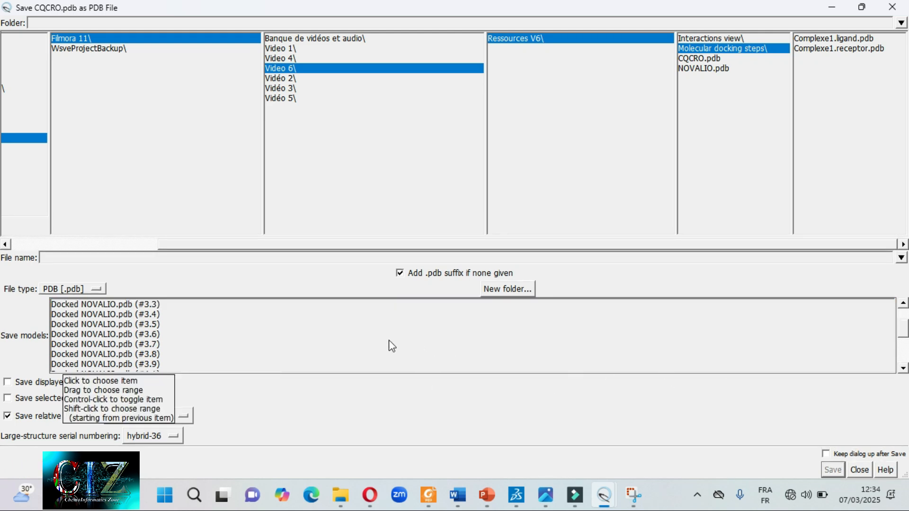
pyautogui.scroll(-2, 204, 340)
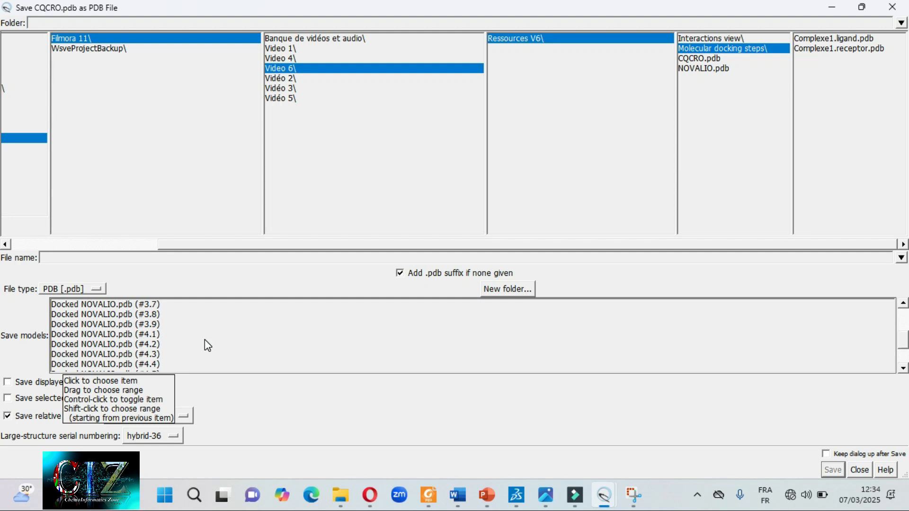
pyautogui.click(150, 335)
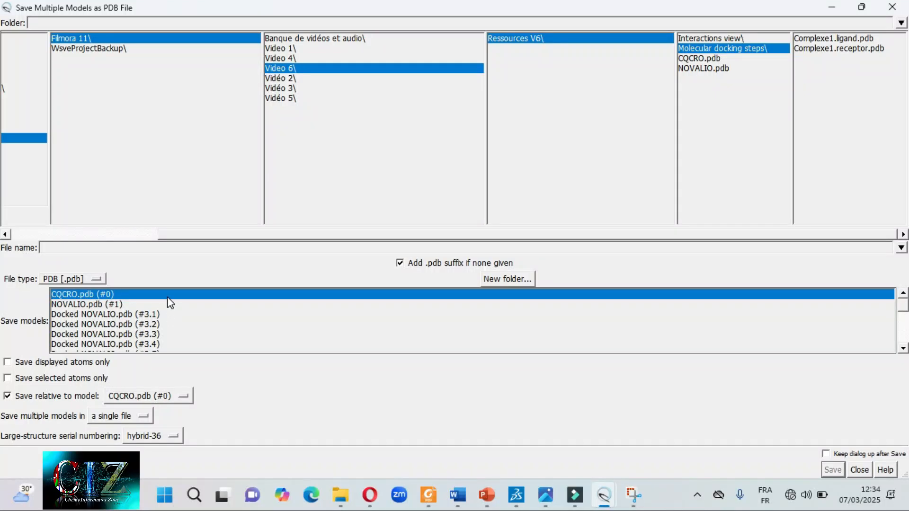
pyautogui.click(146, 248)
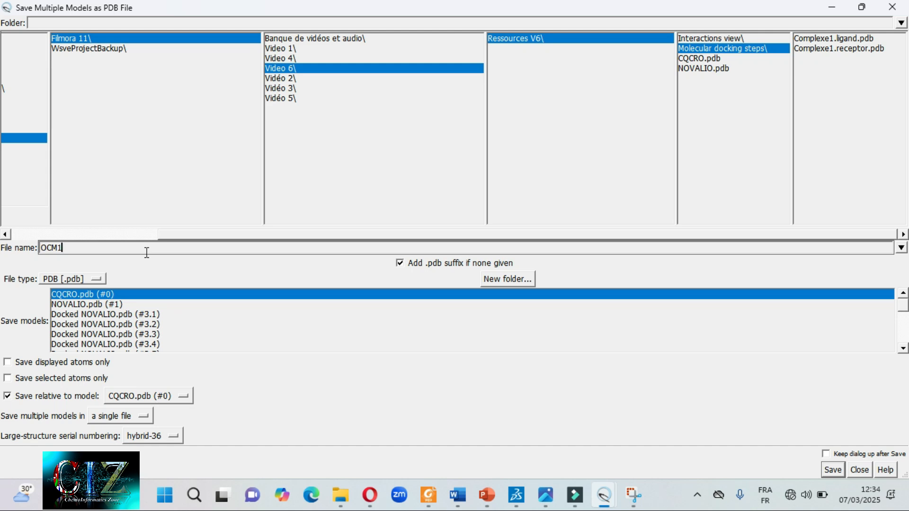
pyautogui.press('Return')
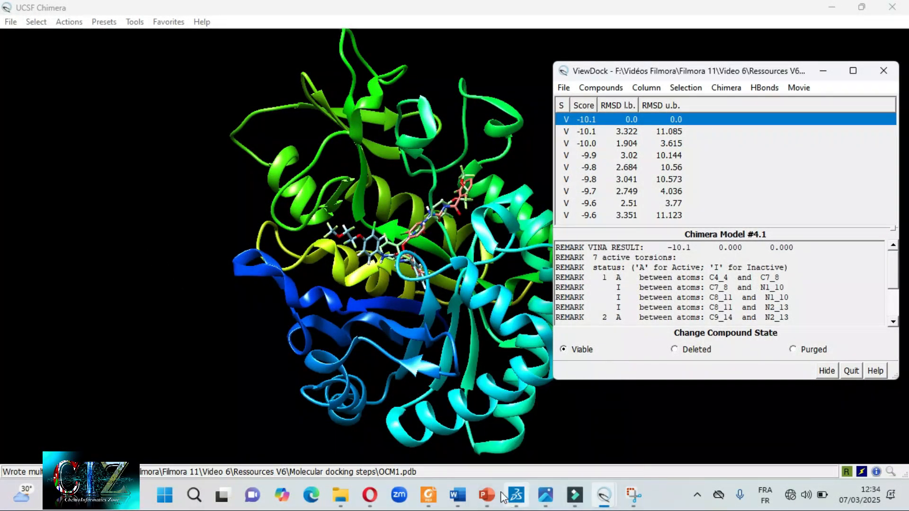
# Open the OCM1 file from the Molecular docking steps folder of Ressources V6 in Discovery Studio Visualizer
pyautogui.click(337, 498)
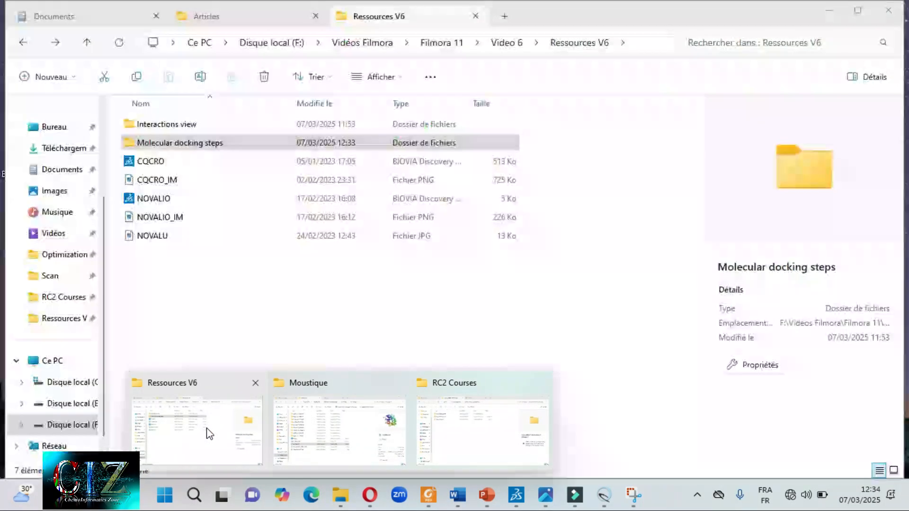
pyautogui.click(206, 426)
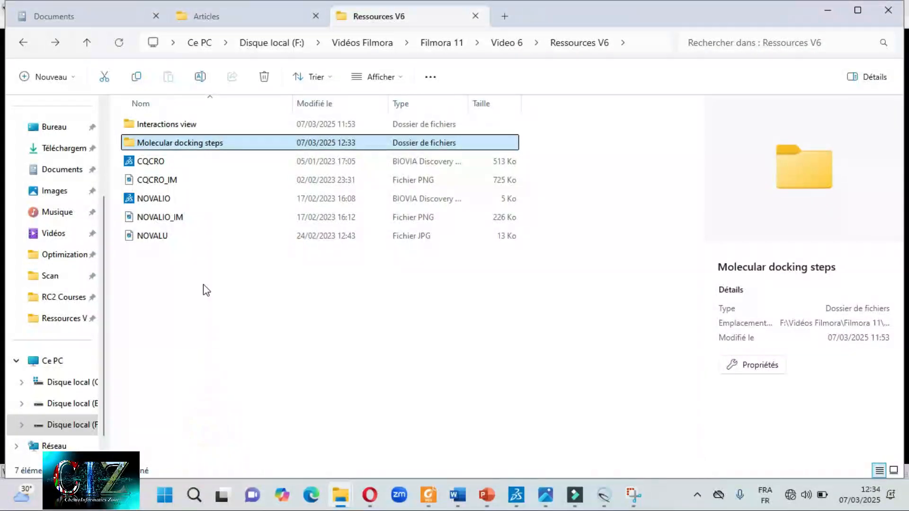
pyautogui.doubleClick(188, 144)
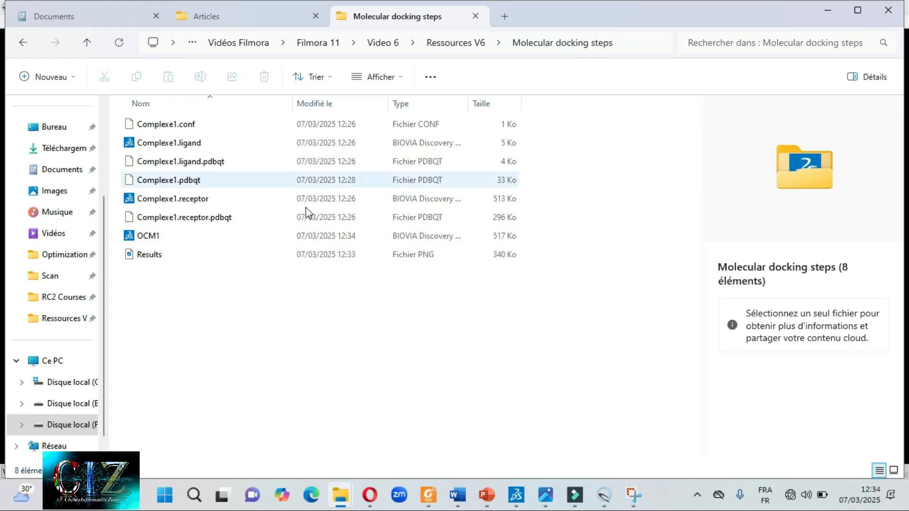
pyautogui.click(163, 242)
pyautogui.doubleClick(163, 241)
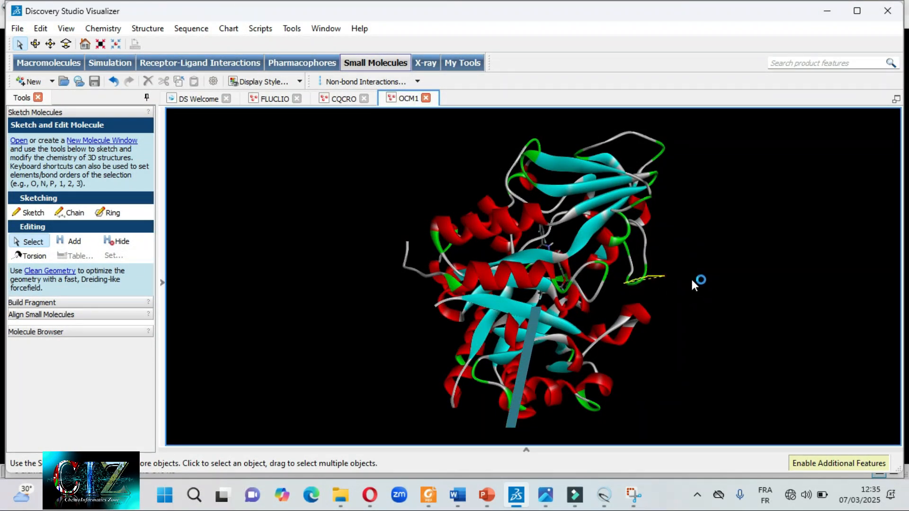
# Examine the OCM1 complex, the CQCRO protein and the FLUCLIO molecule from different angles
pyautogui.moveTo(692, 278); pyautogui.dragTo(574, 297, button='right')
pyautogui.moveTo(702, 271)
pyautogui.mouseDown(button='right')
pyautogui.moveTo(638, 281)
pyautogui.moveTo(613, 300)
pyautogui.moveTo(694, 282)
pyautogui.mouseUp(button='right')
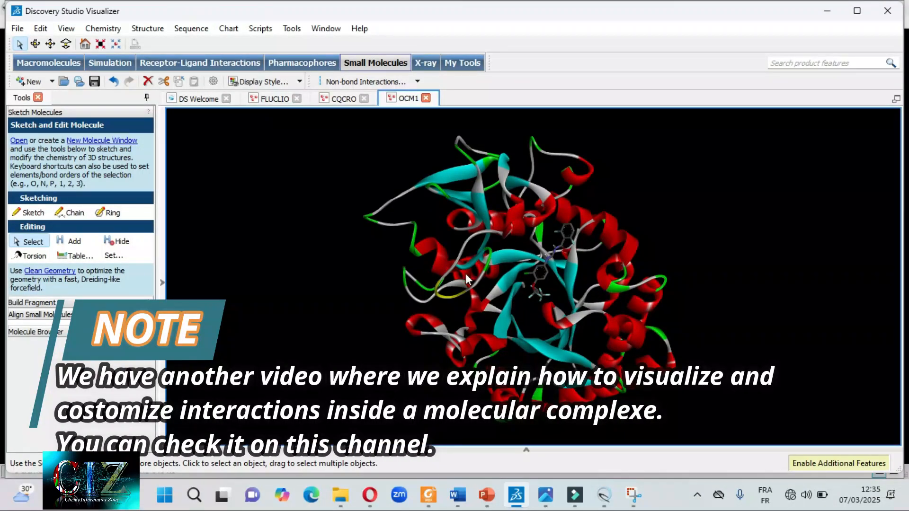
pyautogui.click(344, 98)
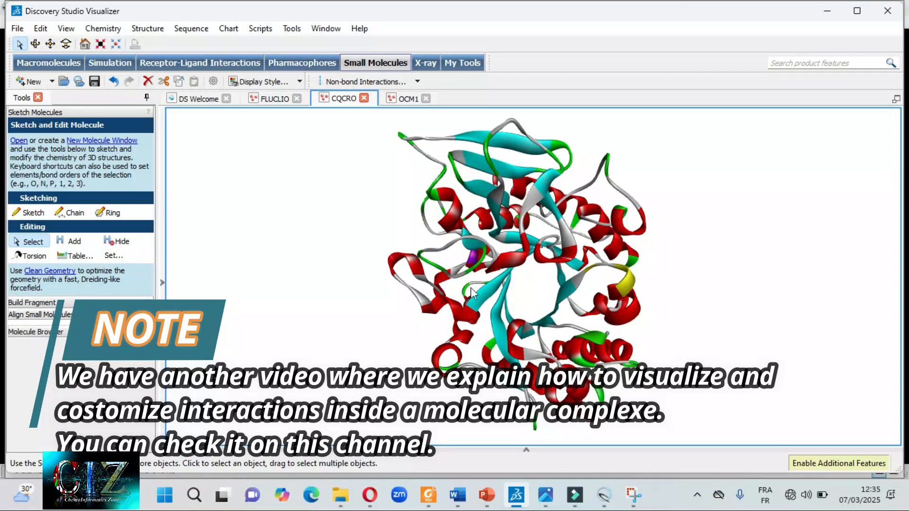
pyautogui.moveTo(648, 251)
pyautogui.mouseDown(button='right')
pyautogui.moveTo(525, 259)
pyautogui.moveTo(651, 262)
pyautogui.mouseUp(button='right')
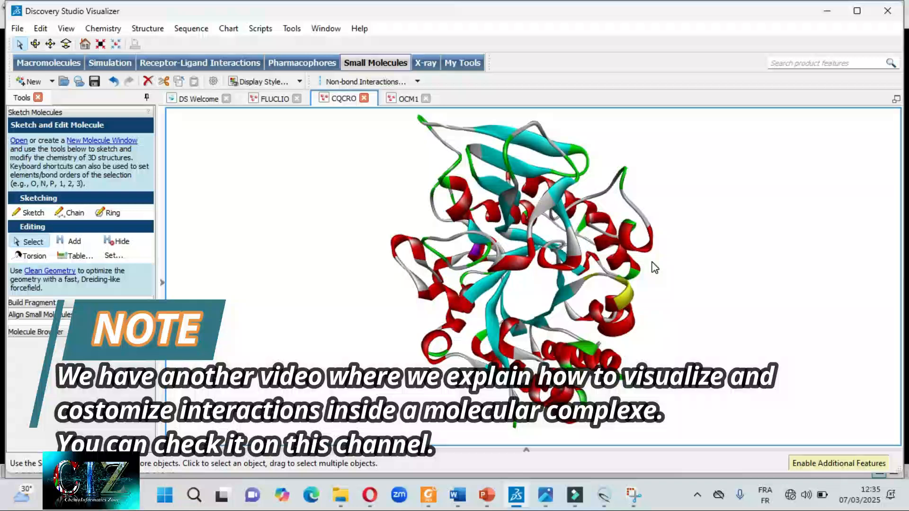
pyautogui.click(272, 100)
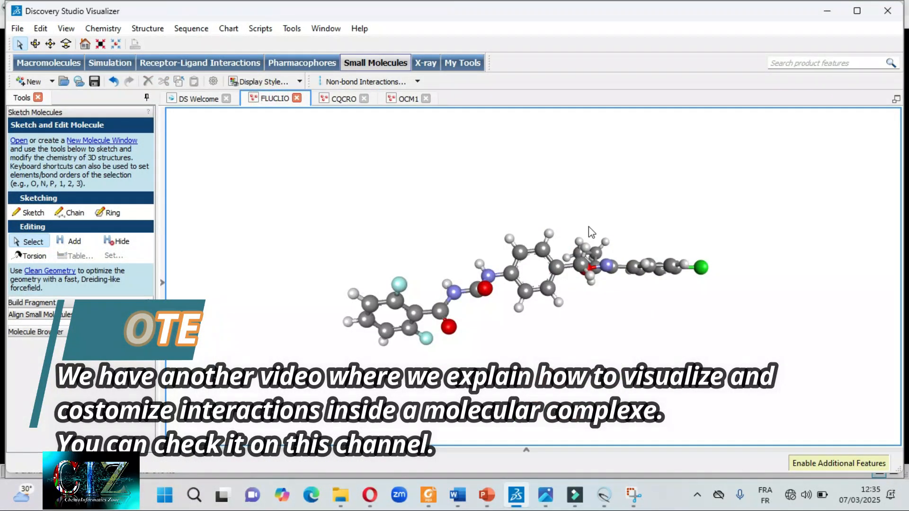
pyautogui.moveTo(665, 314)
pyautogui.mouseDown(button='right')
pyautogui.moveTo(492, 324)
pyautogui.moveTo(592, 313)
pyautogui.moveTo(651, 323)
pyautogui.mouseUp(button='right')
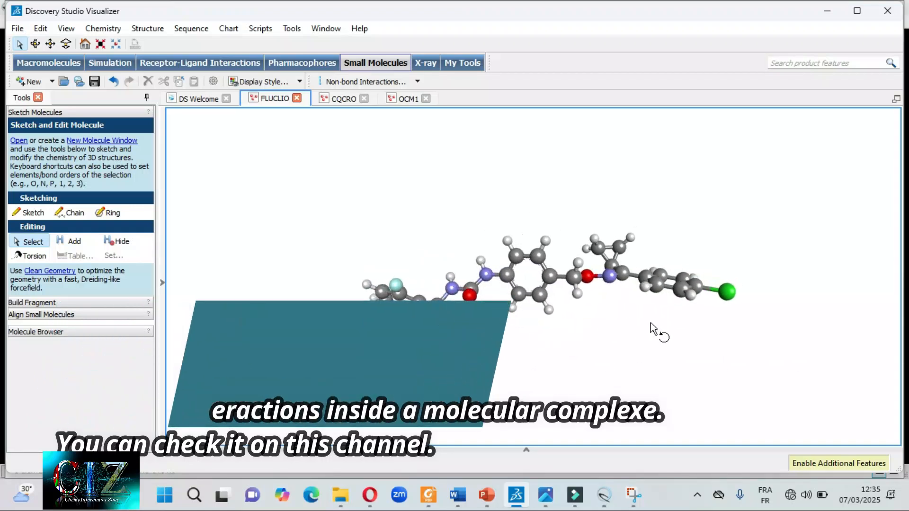
# Set the display style of the whole FLUCLIO molecule to Stick, keeping the coloring by element, and clear the selection
pyautogui.doubleClick(539, 294)
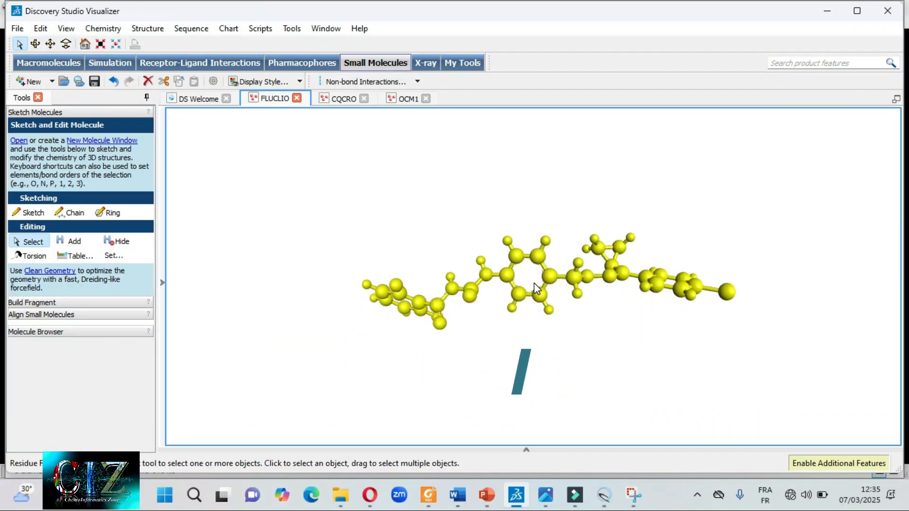
pyautogui.rightClick(532, 277)
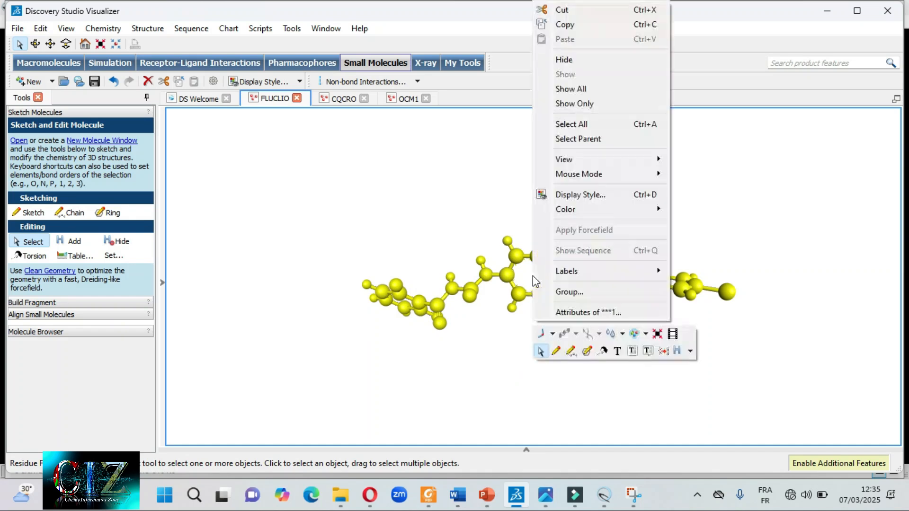
pyautogui.click(586, 196)
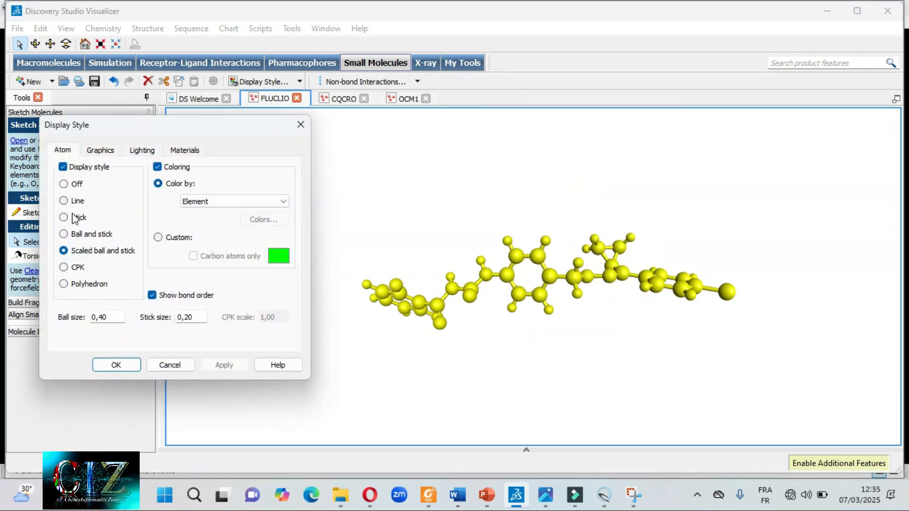
pyautogui.click(72, 217)
pyautogui.click(224, 365)
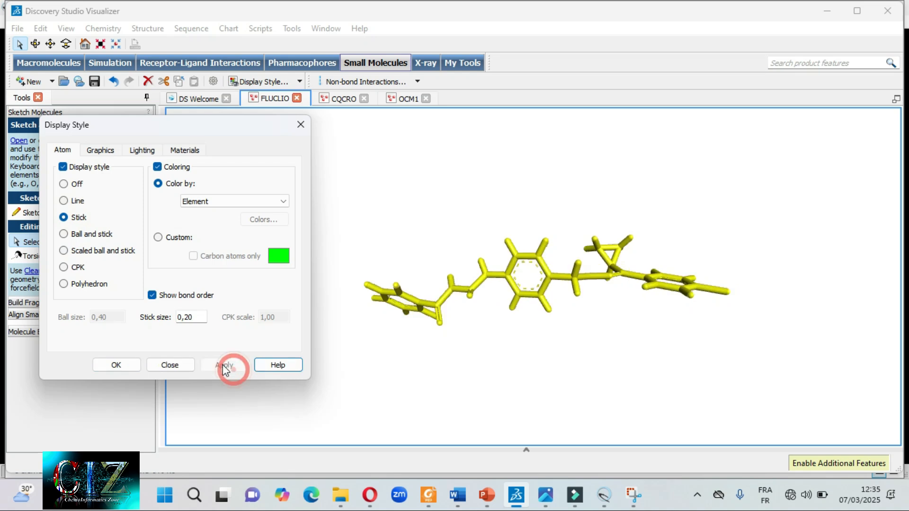
pyautogui.click(128, 369)
pyautogui.click(602, 318)
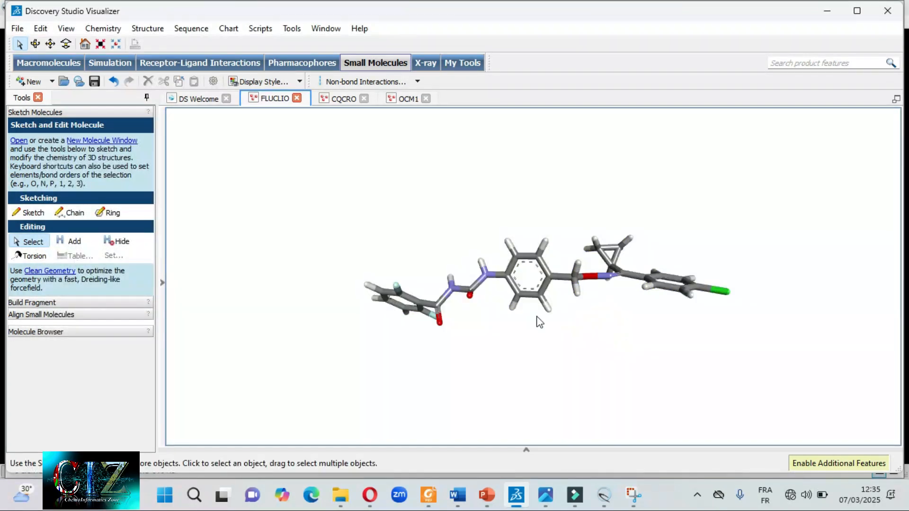
# Compare the stick model of FLUCLIO, the CQCRO protein and the OCM1 complex by viewing each from several angles
pyautogui.moveTo(546, 331); pyautogui.dragTo(547, 301, button='right')
pyautogui.click(339, 100)
pyautogui.moveTo(478, 236); pyautogui.dragTo(519, 259, button='right')
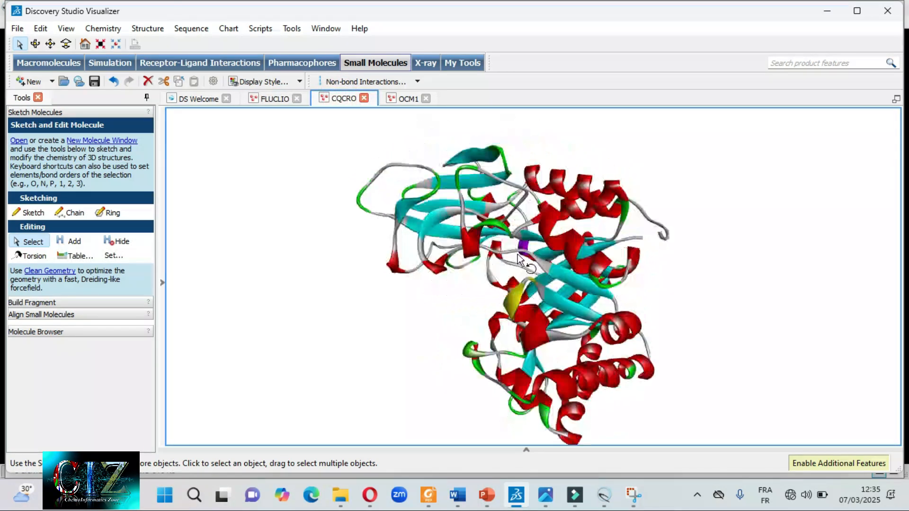
pyautogui.click(405, 98)
pyautogui.moveTo(572, 269); pyautogui.dragTo(538, 242, button='right')
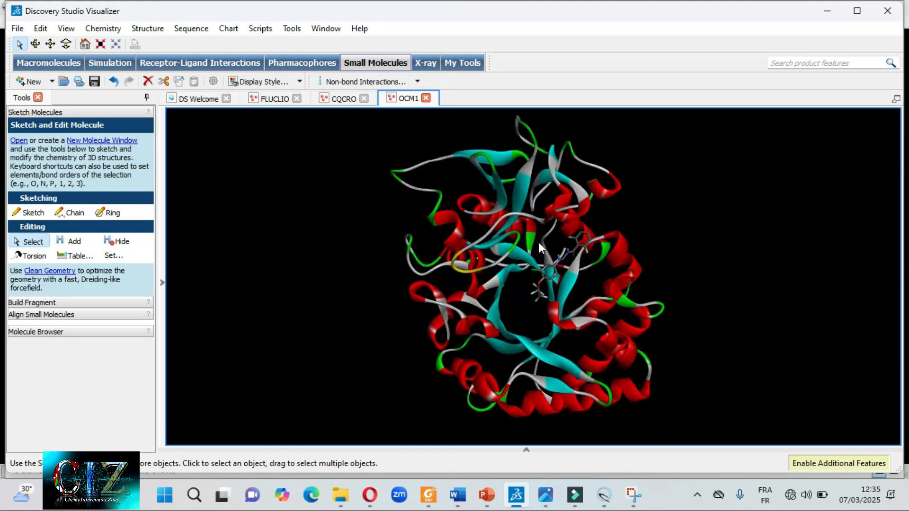
pyautogui.moveTo(589, 292); pyautogui.dragTo(521, 283, button='right')
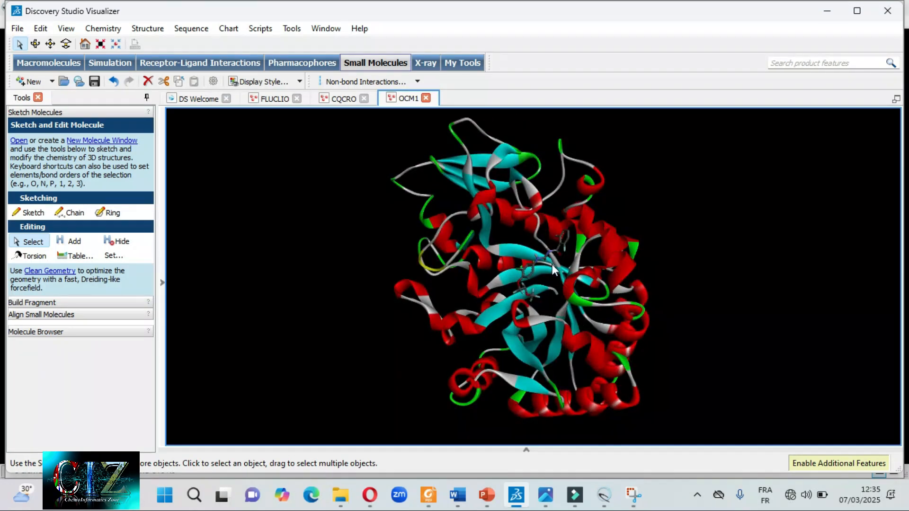
pyautogui.click(274, 99)
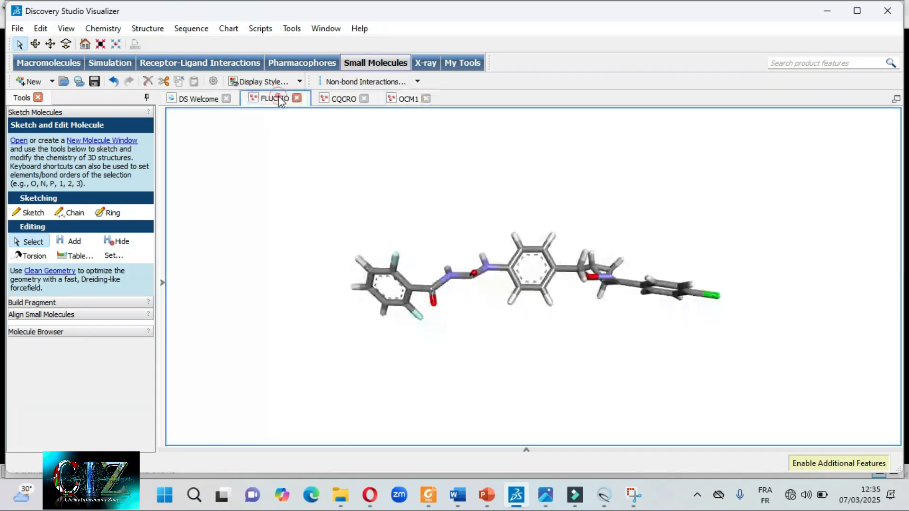
pyautogui.moveTo(572, 246); pyautogui.dragTo(559, 287, button='right')
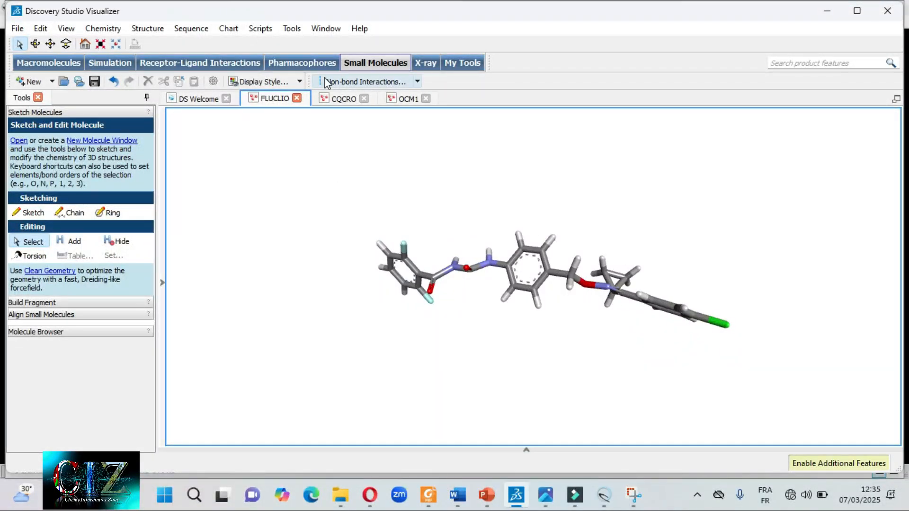
pyautogui.click(404, 100)
pyautogui.moveTo(588, 267); pyautogui.dragTo(555, 240, button='right')
pyautogui.scroll(3, 579, 267)
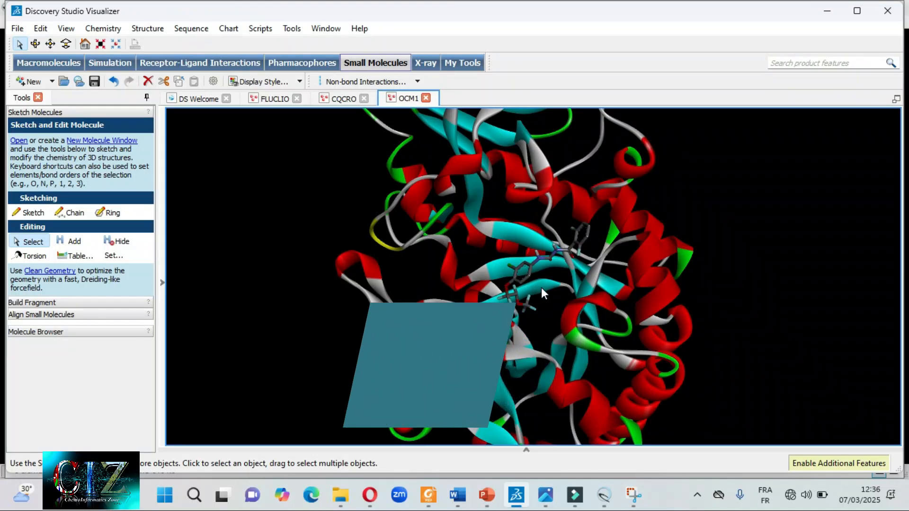
pyautogui.scroll(-3, 541, 288)
pyautogui.scroll(-1, 536, 285)
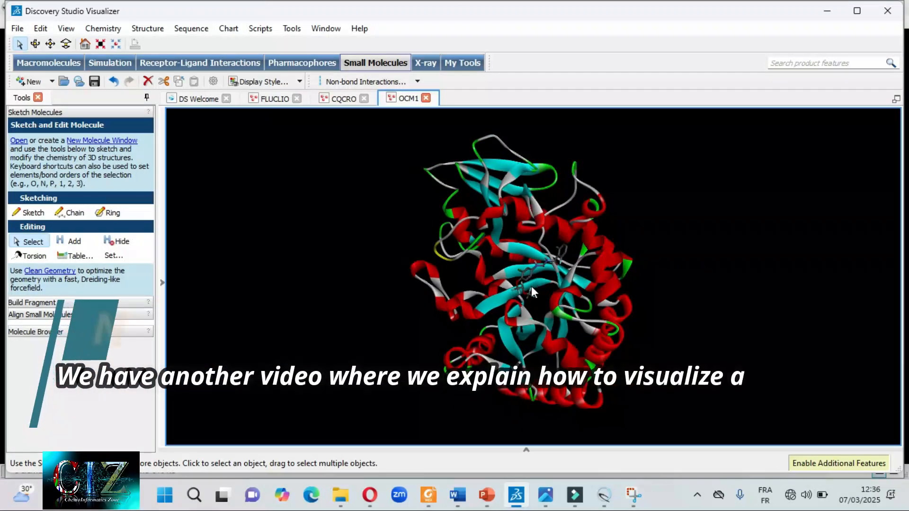
pyautogui.moveTo(461, 289); pyautogui.dragTo(399, 171, button='right')
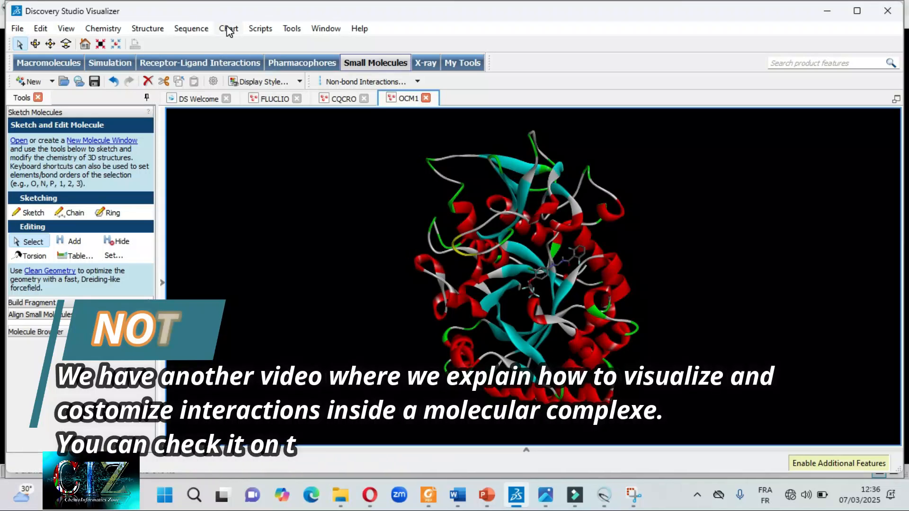
# Apply the Publication Quality visualization script to the OCM1 complex
pyautogui.click(258, 29)
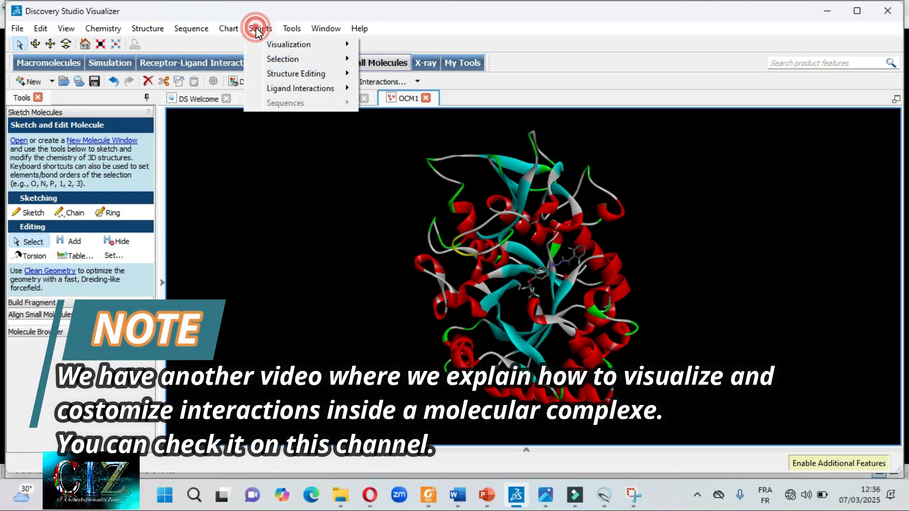
pyautogui.click(265, 45)
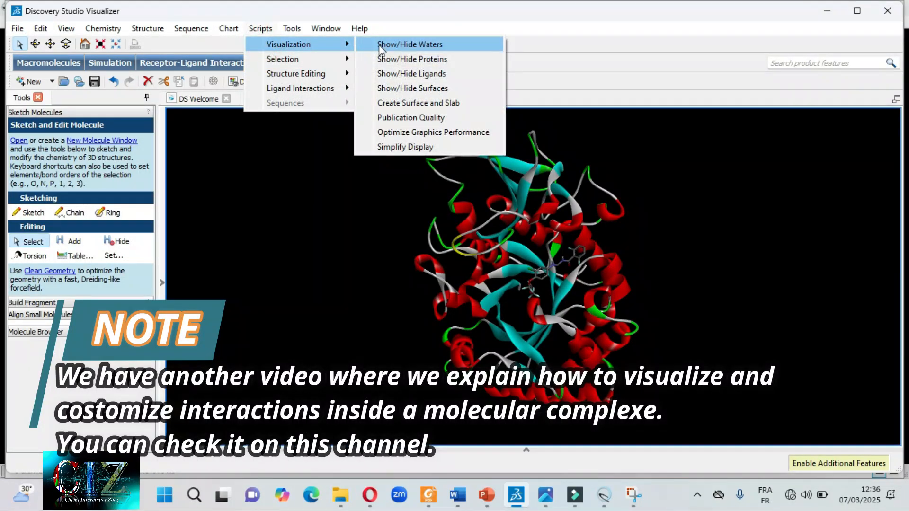
pyautogui.click(440, 118)
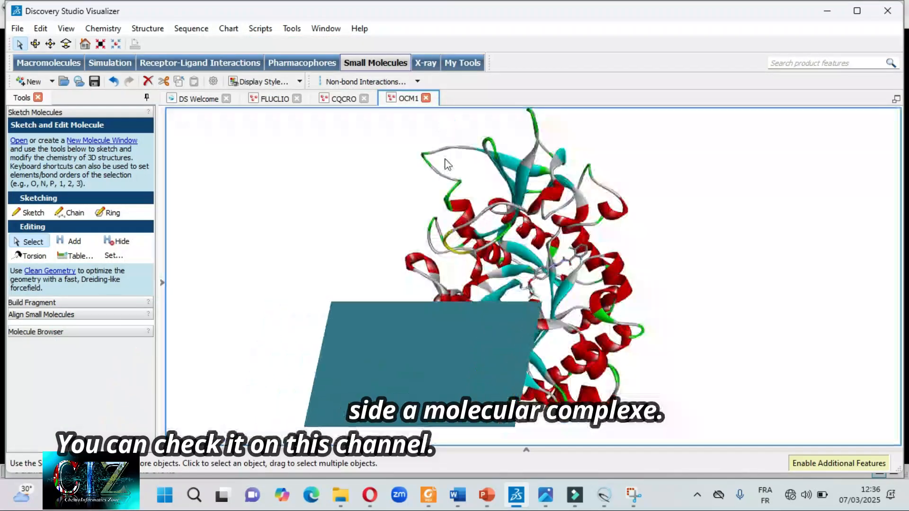
# Inspect the ligand's position inside the OCM1 complex up close and from different orientations
pyautogui.moveTo(613, 228)
pyautogui.mouseDown(button='right')
pyautogui.moveTo(521, 231)
pyautogui.moveTo(601, 239)
pyautogui.mouseUp(button='right')
pyautogui.moveTo(571, 289); pyautogui.dragTo(634, 303, button='right')
pyautogui.scroll(5, 546, 283)
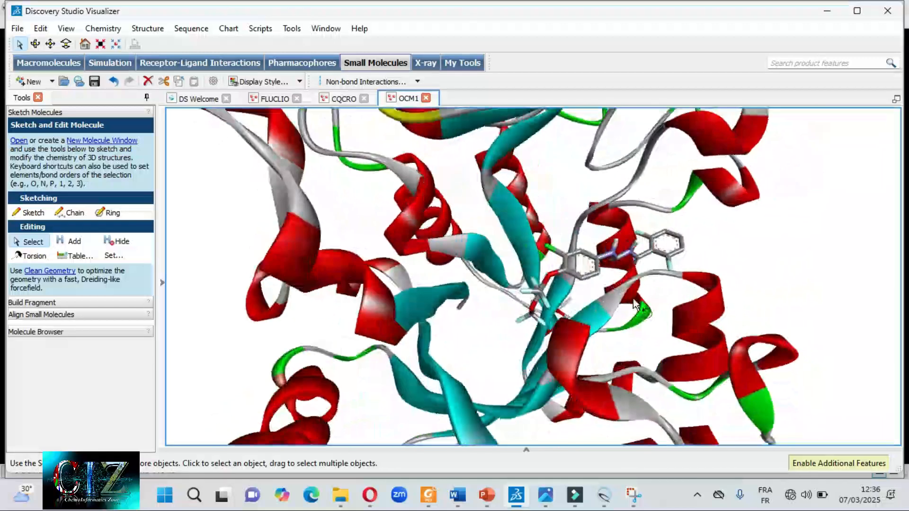
pyautogui.scroll(-8, 634, 303)
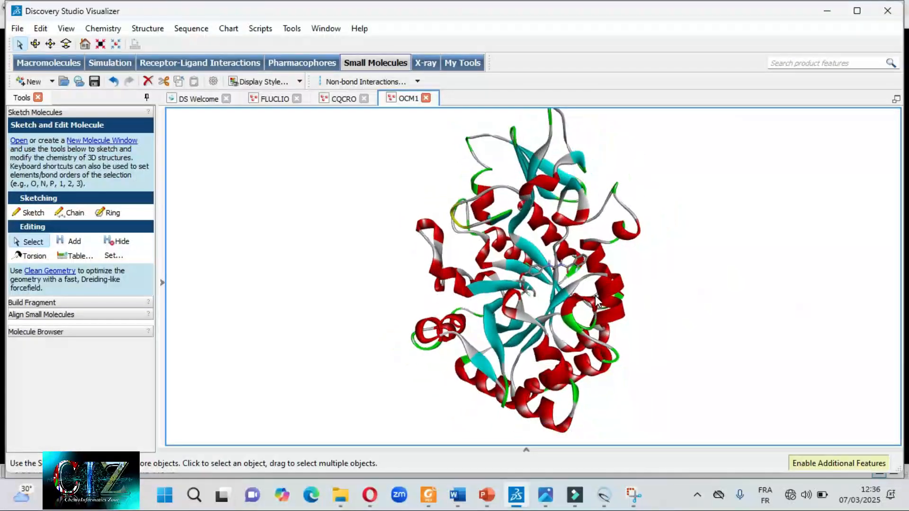
pyautogui.scroll(-2, 541, 251)
pyautogui.moveTo(538, 244); pyautogui.dragTo(416, 243, button='right')
pyautogui.moveTo(463, 290); pyautogui.dragTo(597, 251, button='right')
pyautogui.moveTo(562, 284); pyautogui.dragTo(515, 280, button='right')
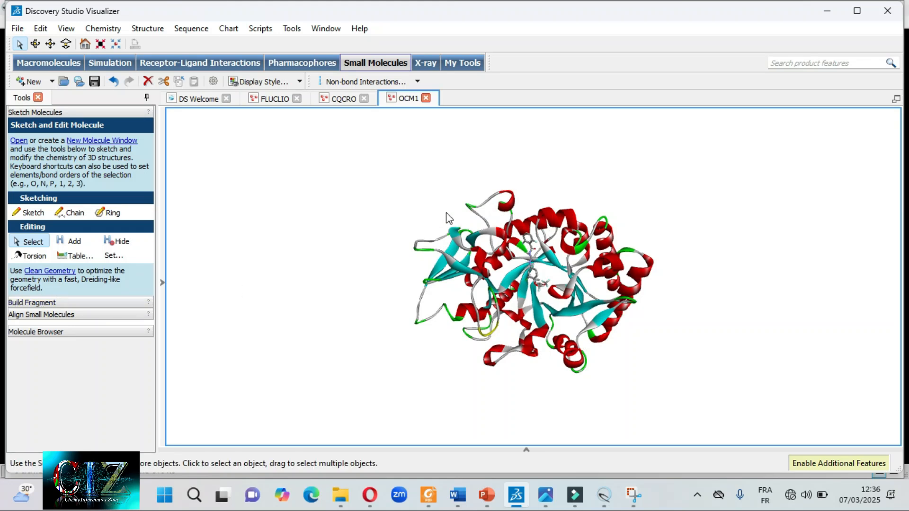
pyautogui.scroll(5, 528, 299)
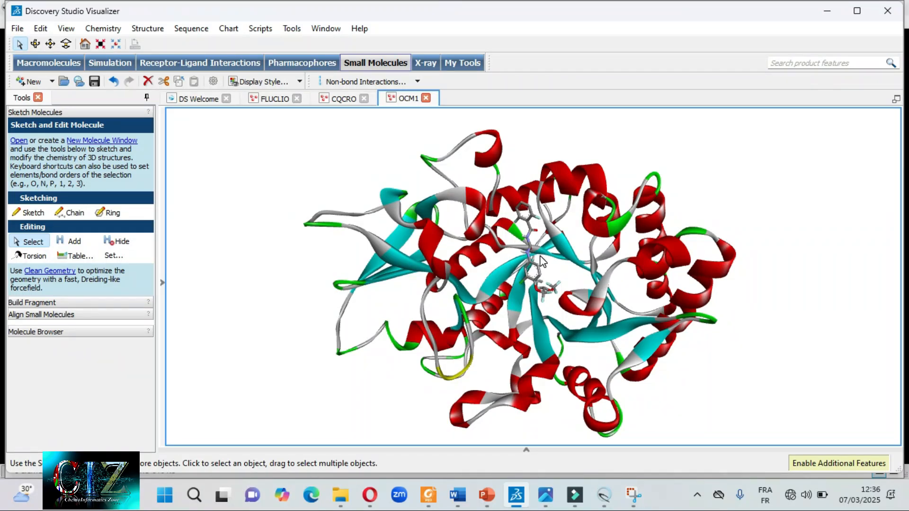
# Generate the 2D diagram of the receptor-ligand interactions for OCM1 and check it against the 3D complex
pyautogui.click(211, 66)
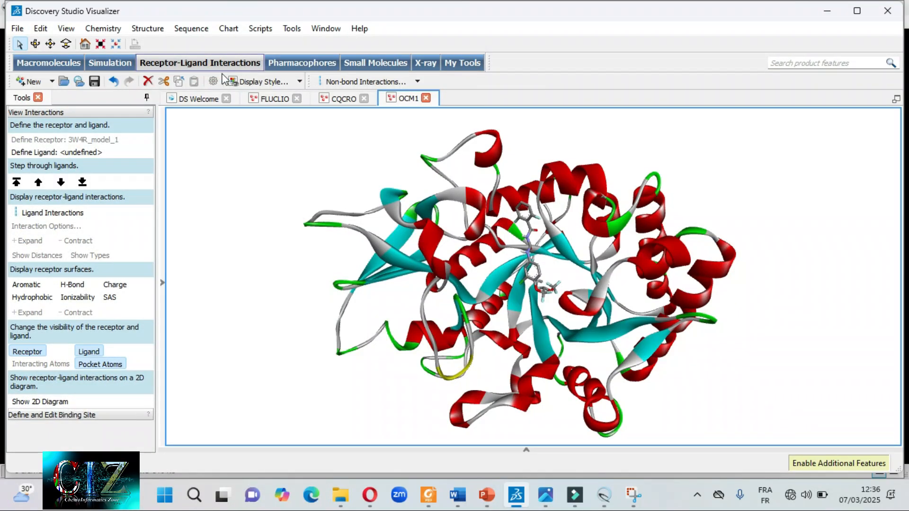
pyautogui.click(38, 401)
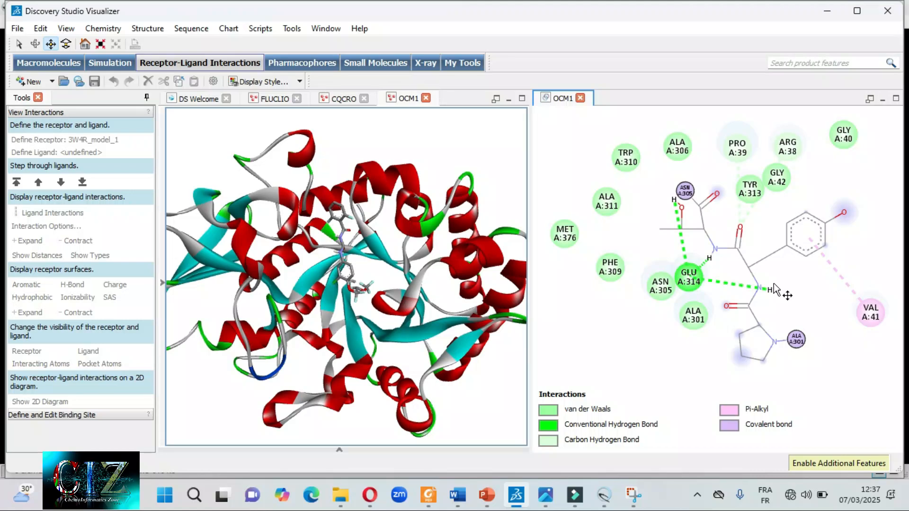
pyautogui.click(295, 279)
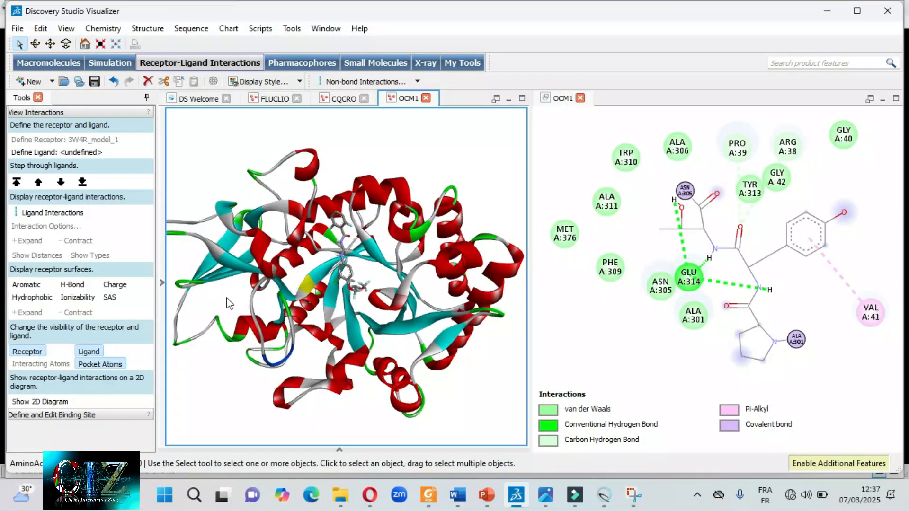
pyautogui.scroll(-3, 229, 303)
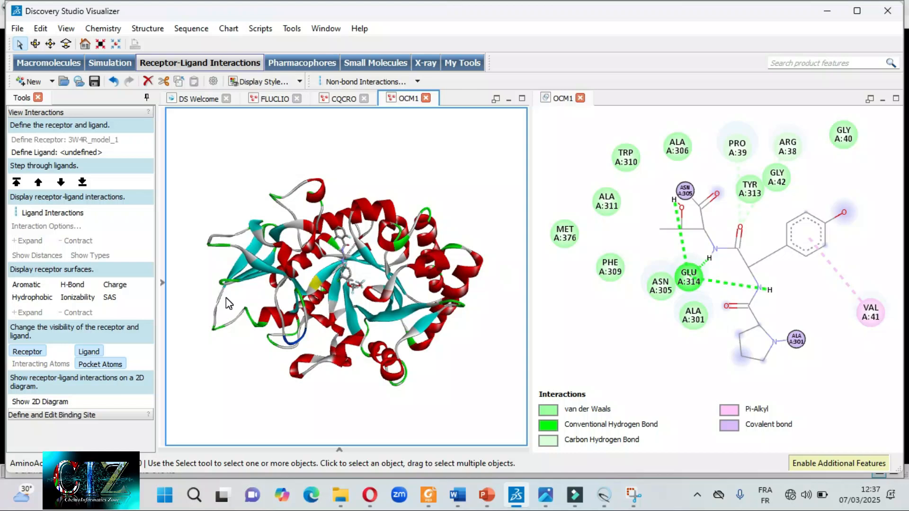
# Display the ligand interactions in the 3D view of OCM1 and close the 2D diagram
pyautogui.click(57, 214)
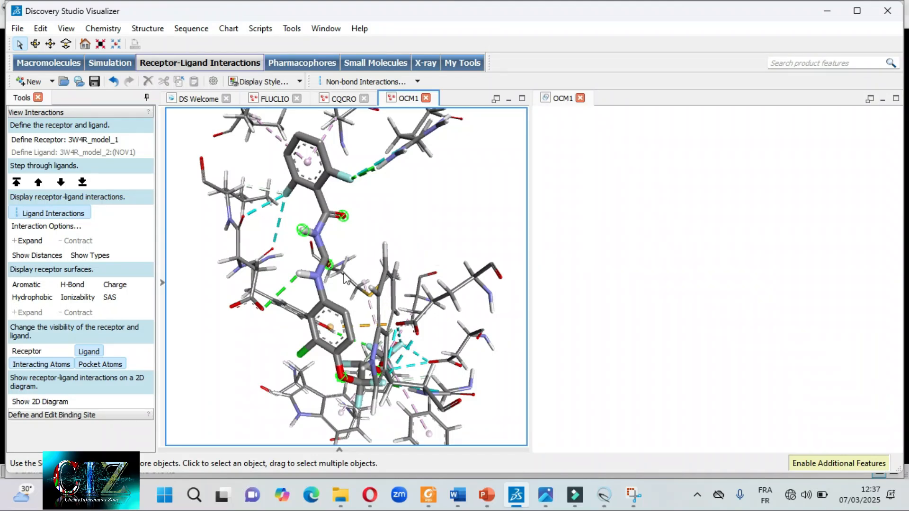
pyautogui.scroll(-5, 284, 338)
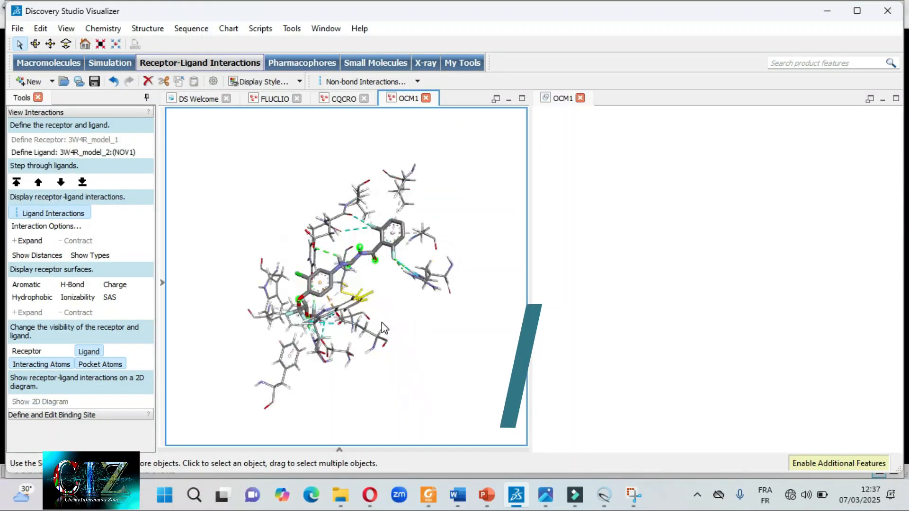
pyautogui.click(581, 97)
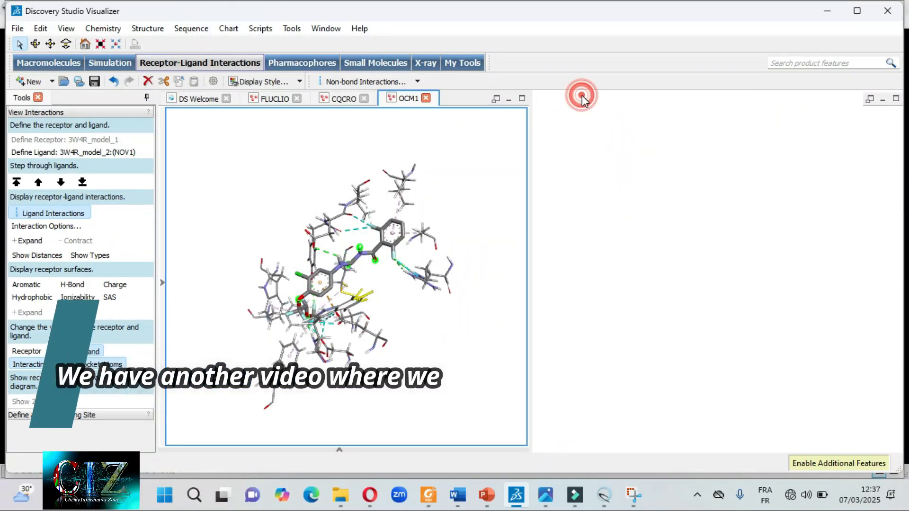
pyautogui.moveTo(584, 294); pyautogui.dragTo(511, 142)
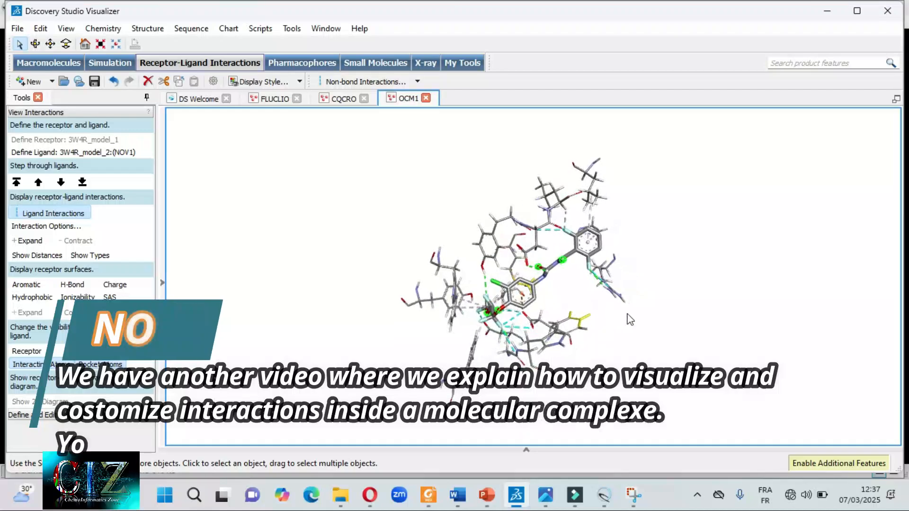
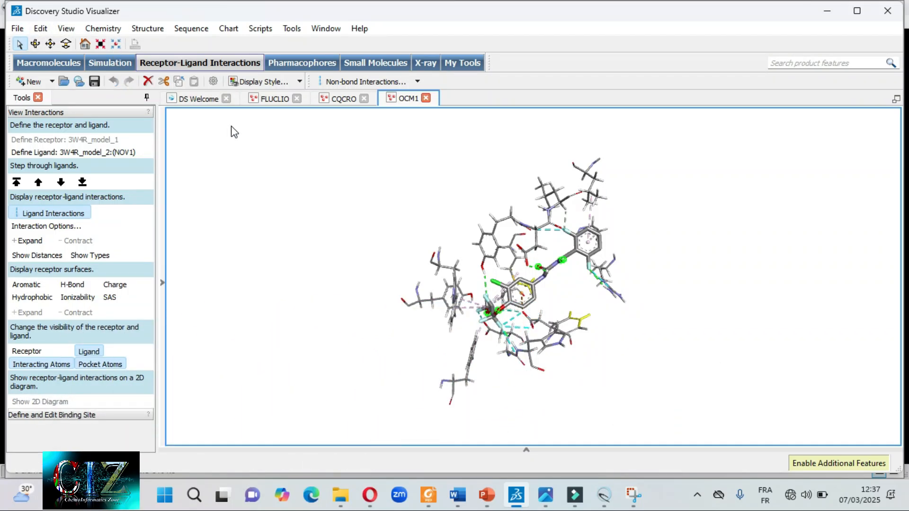
# Close OCM1 without saving its changes and reopen the file from the Molecular docking steps folder in Discovery Studio Visualizer
pyautogui.hotkey('ctrl', 'z')
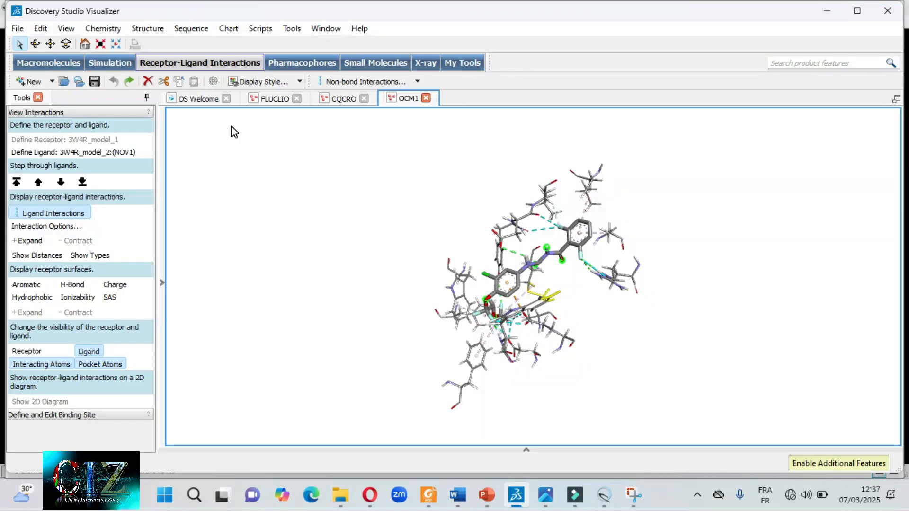
pyautogui.click(426, 98)
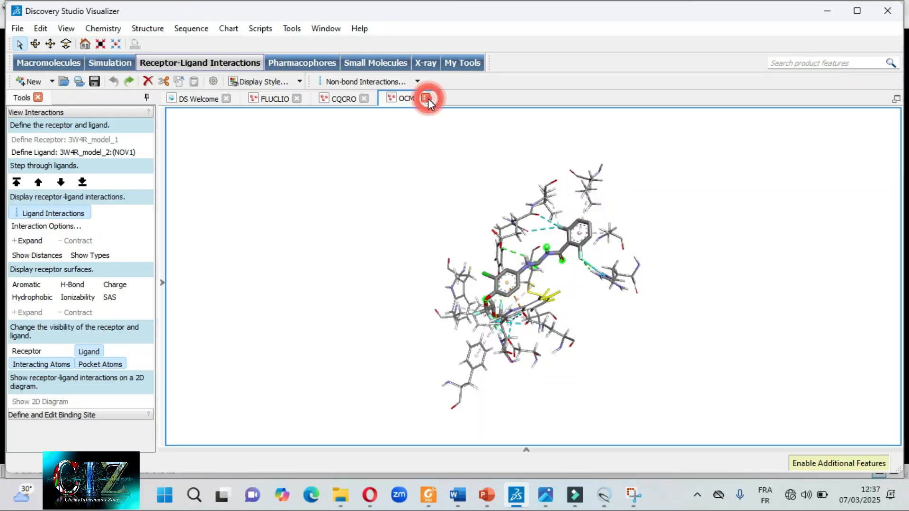
pyautogui.click(470, 260)
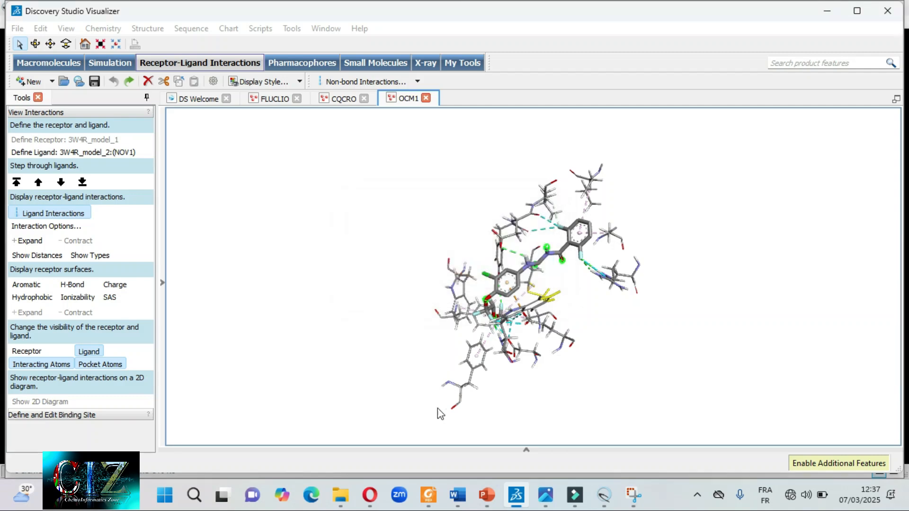
pyautogui.moveTo(340, 495)
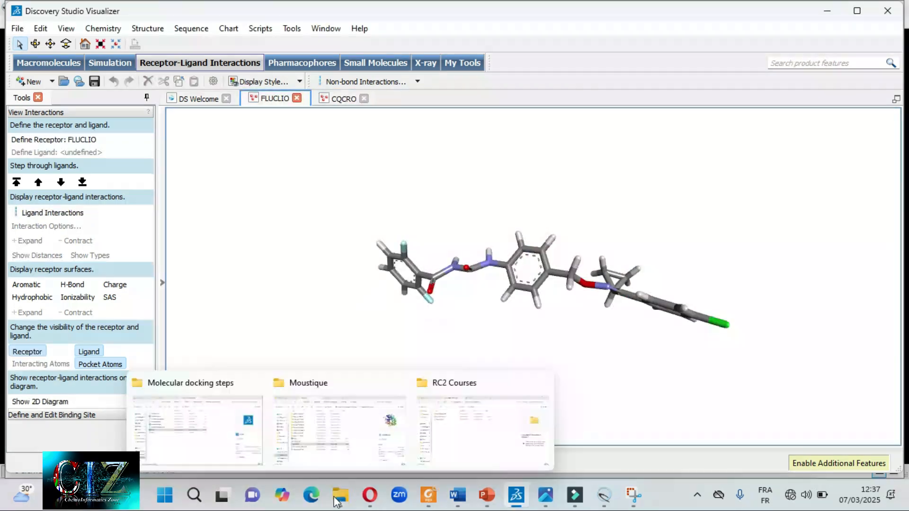
pyautogui.click(211, 427)
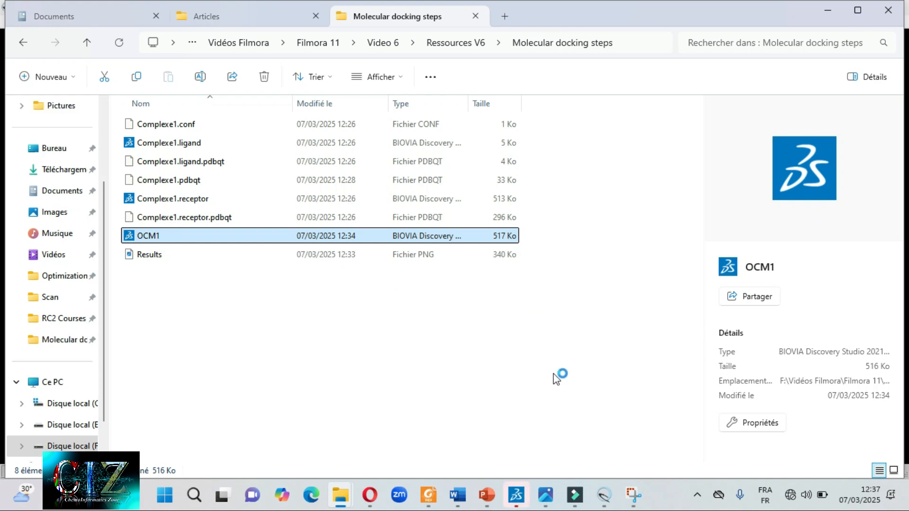
pyautogui.moveTo(610, 503)
pyautogui.moveTo(565, 502)
pyautogui.click(517, 498)
# Run the visualization script that shows the OCM1 receptor as rainbow-coloured ribbons on a white background
pyautogui.moveTo(597, 305); pyautogui.dragTo(530, 307, button='right')
pyautogui.click(260, 29)
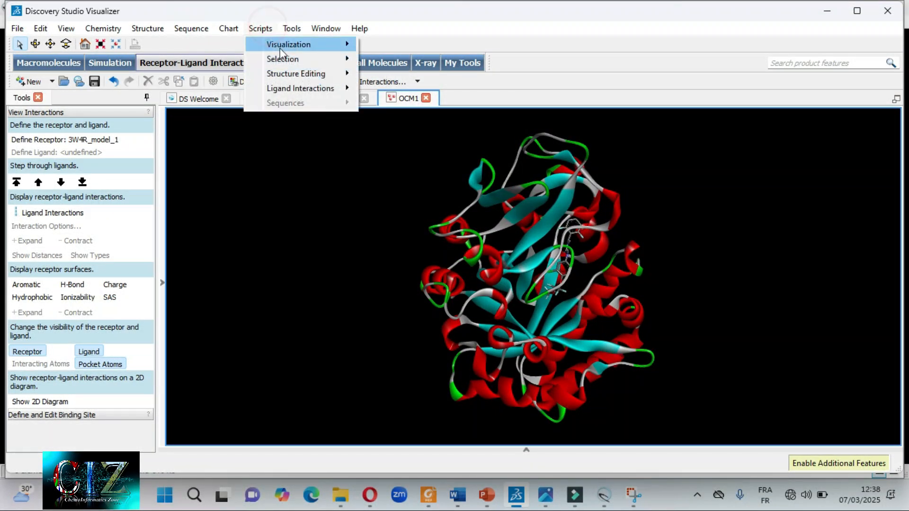
pyautogui.click(284, 44)
pyautogui.click(414, 116)
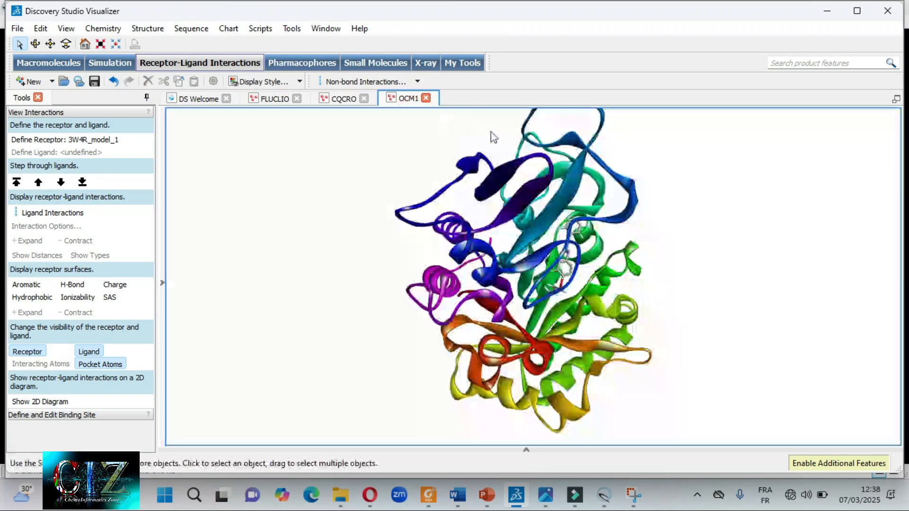
pyautogui.moveTo(616, 228); pyautogui.dragTo(519, 272, button='right')
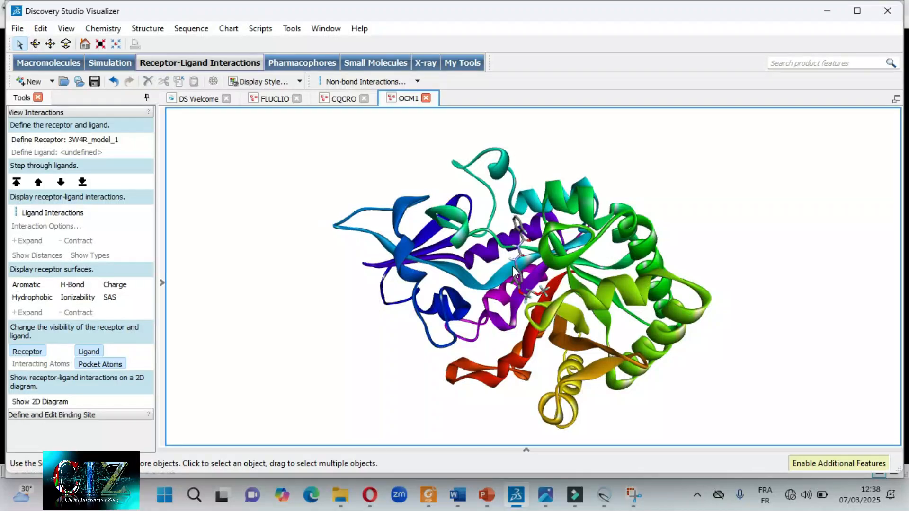
# Change the ligand's display style to ball and stick, with a custom yellow colour for carbon atoms only
pyautogui.click(517, 266)
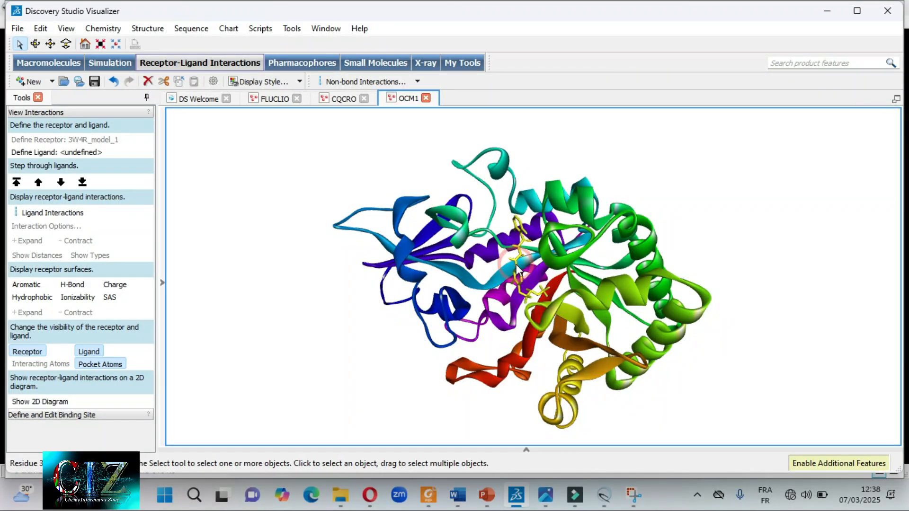
pyautogui.rightClick(517, 268)
pyautogui.click(558, 198)
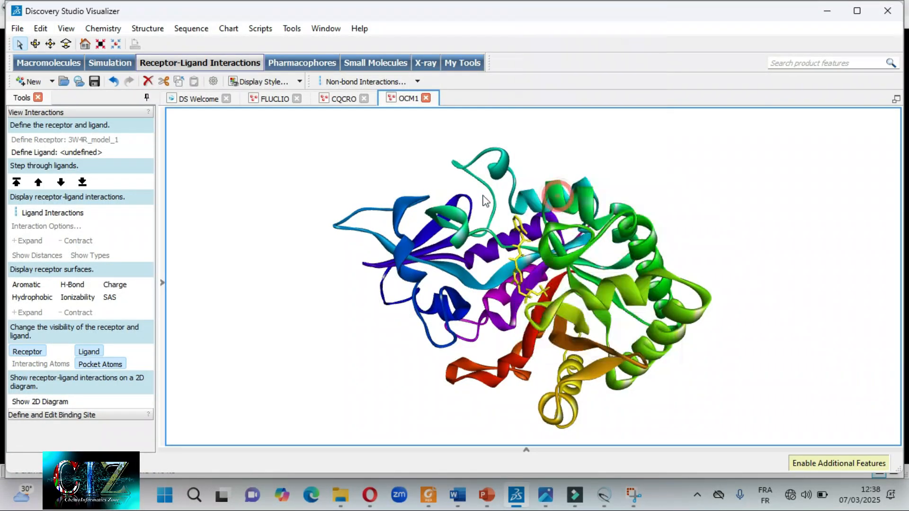
pyautogui.click(66, 234)
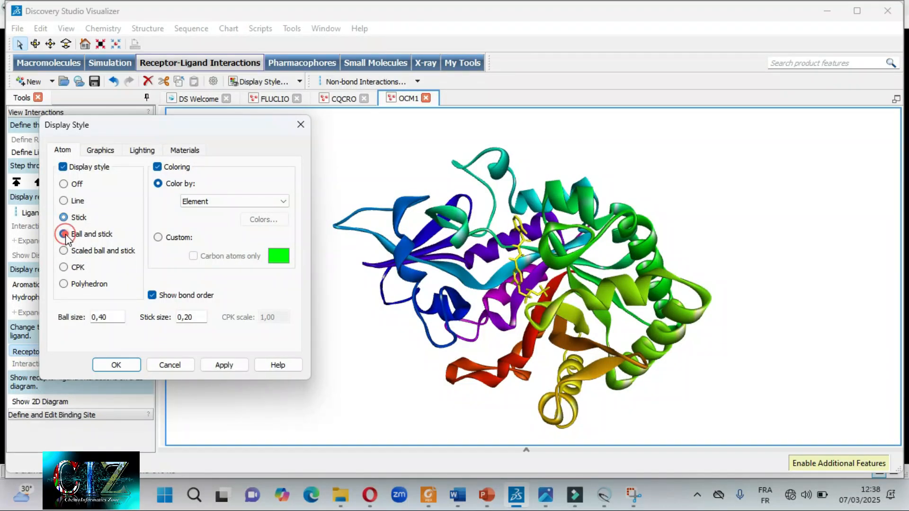
pyautogui.click(158, 237)
pyautogui.click(193, 256)
pyautogui.click(288, 260)
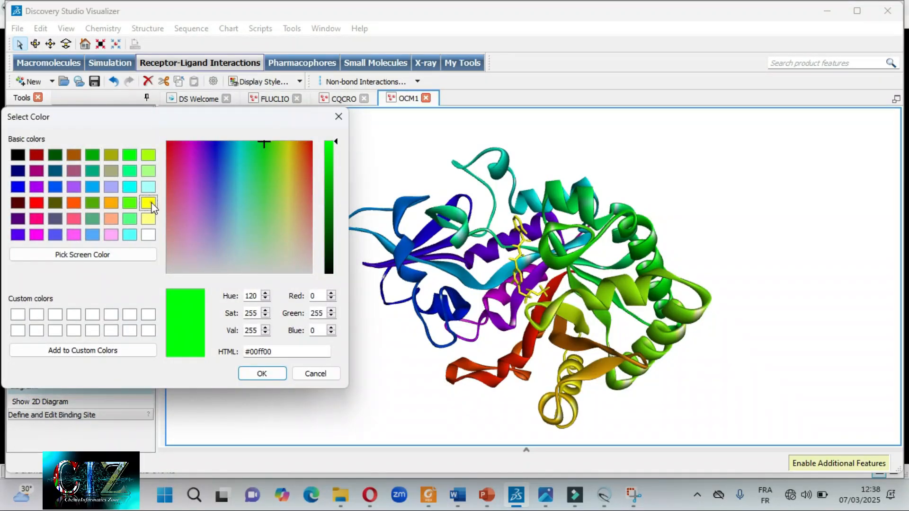
pyautogui.click(148, 203)
pyautogui.click(262, 373)
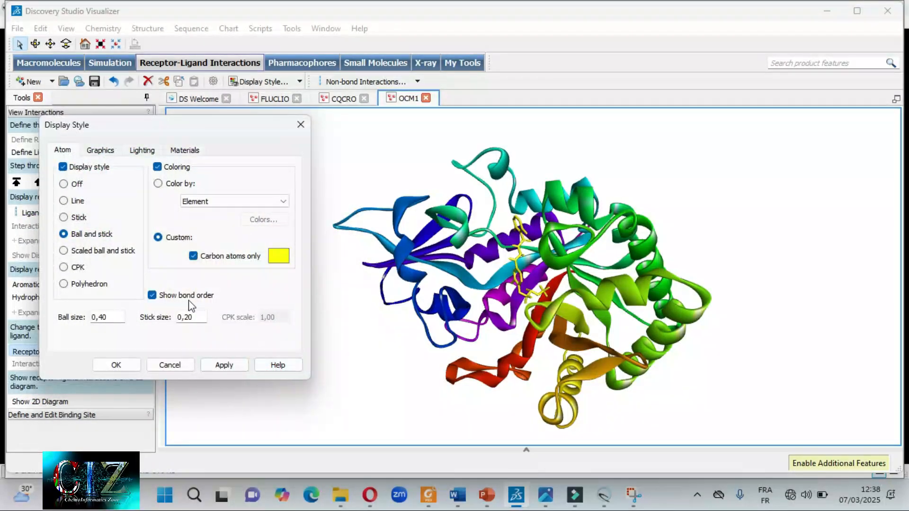
pyautogui.click(223, 365)
pyautogui.click(116, 365)
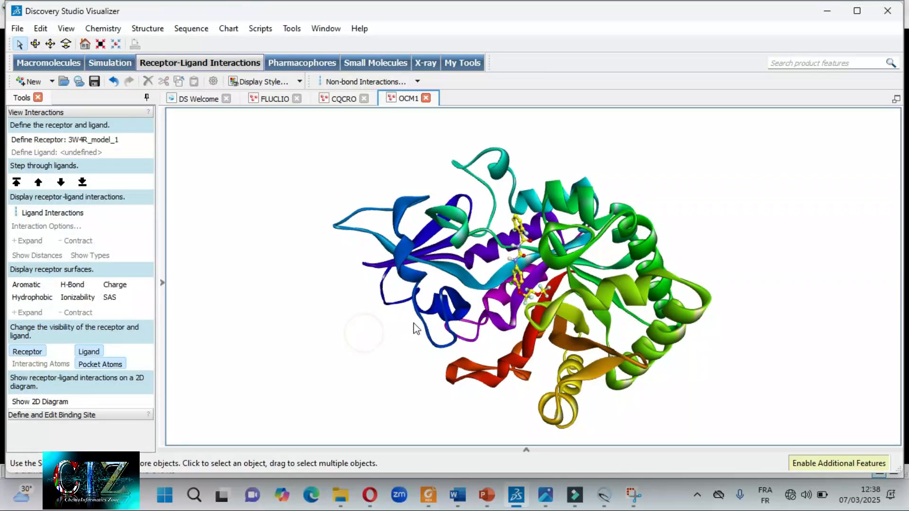
# Frame the whole complex and save the view in Image Files format under the name OCM1 in the Molecular docking steps folder
pyautogui.moveTo(378, 318); pyautogui.dragTo(394, 307, button='right')
pyautogui.scroll(3, 478, 286)
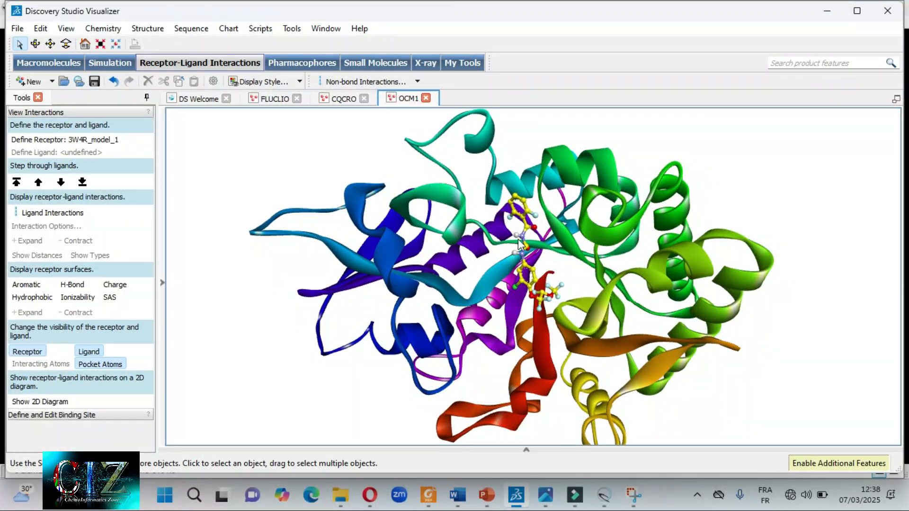
pyautogui.scroll(8, 526, 272)
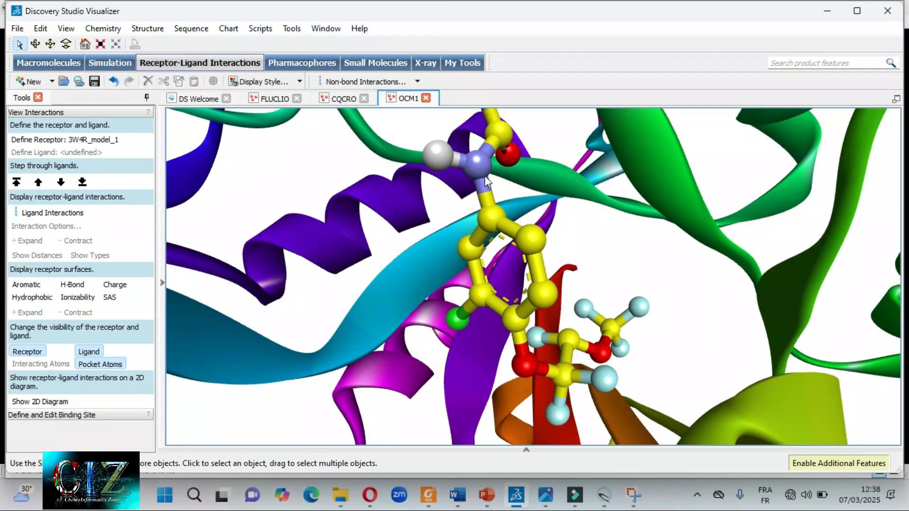
pyautogui.scroll(-8, 486, 182)
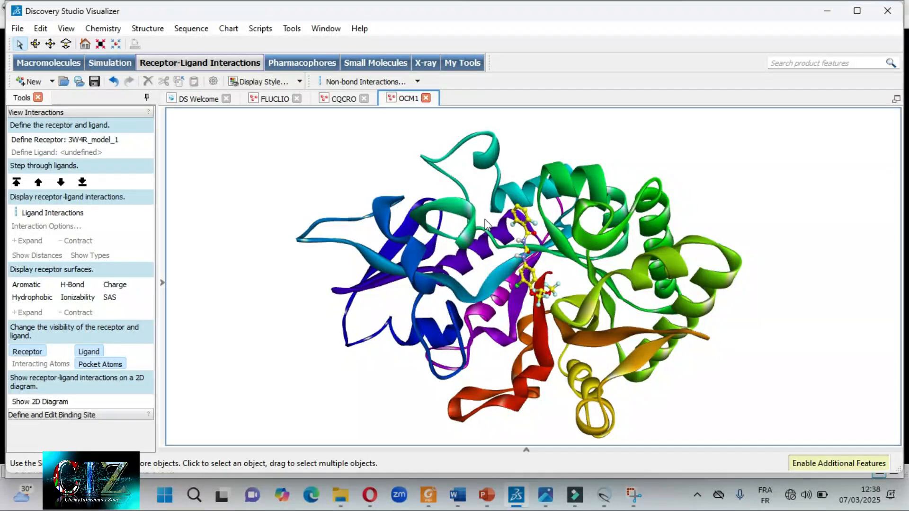
pyautogui.click(18, 29)
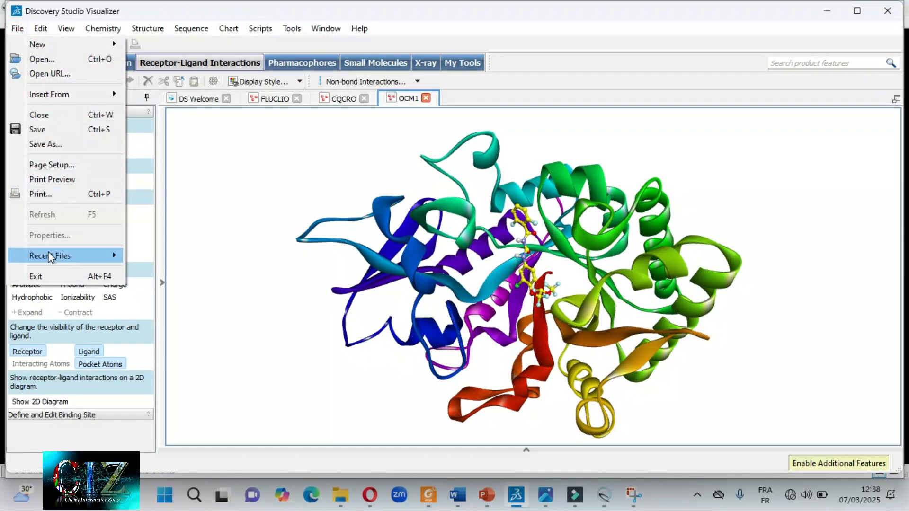
pyautogui.click(68, 140)
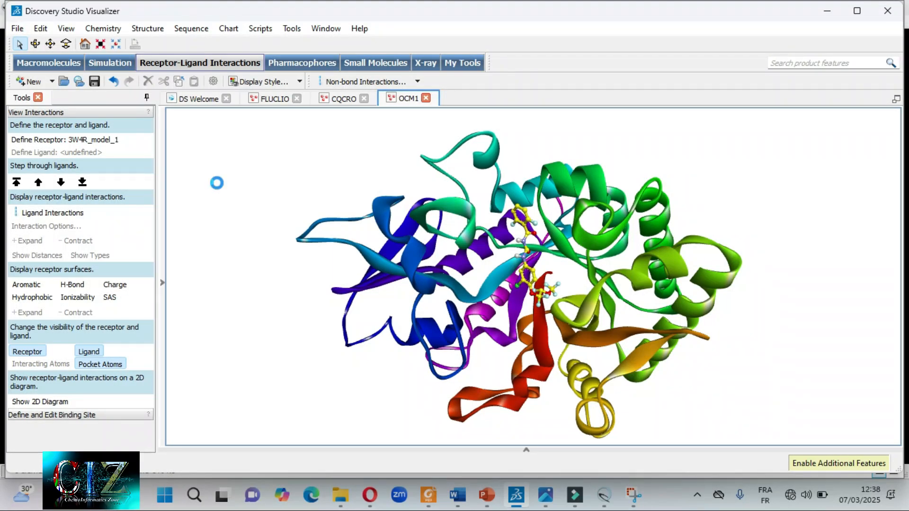
pyautogui.click(186, 287)
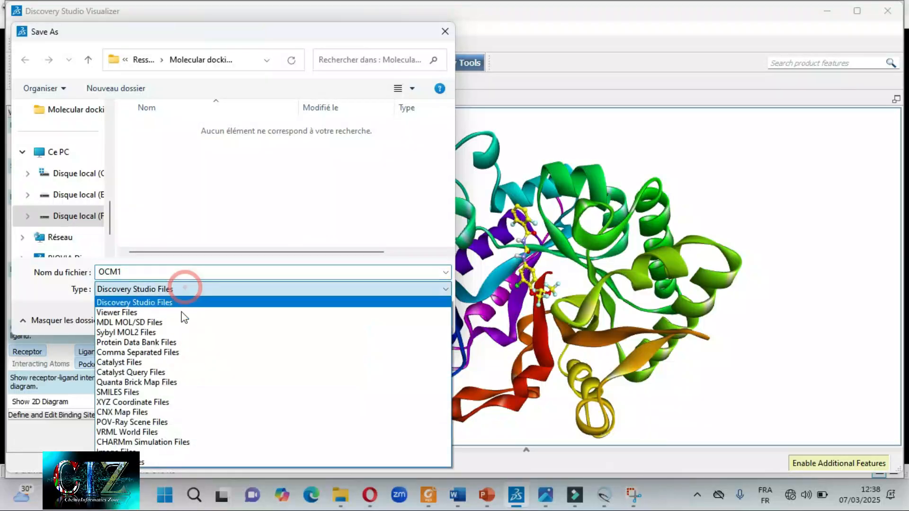
pyautogui.click(173, 449)
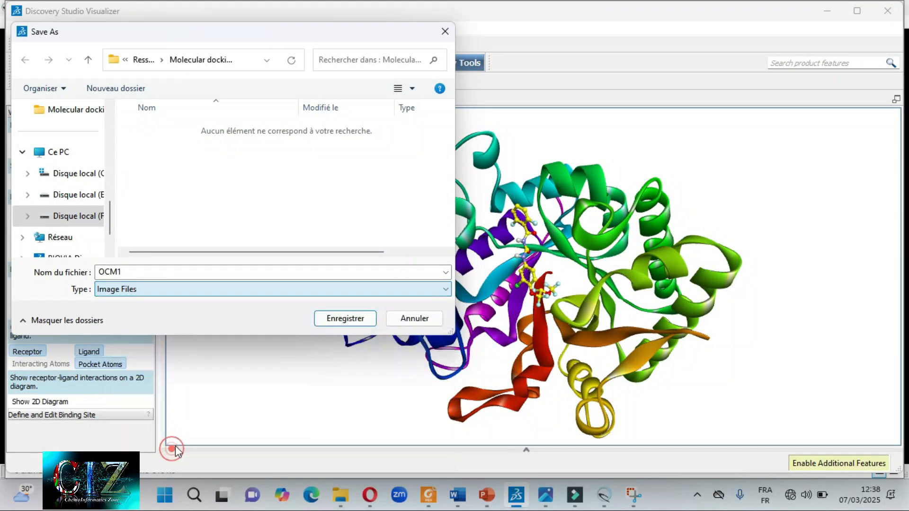
pyautogui.click(348, 318)
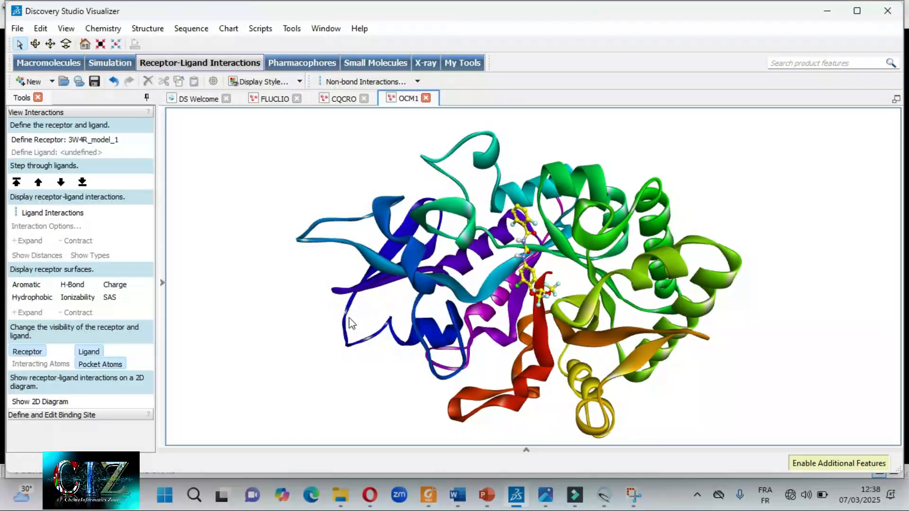
# Set the saved image's units to inches and its width to 55, keeping the aspect ratio, and export it
pyautogui.click(460, 222)
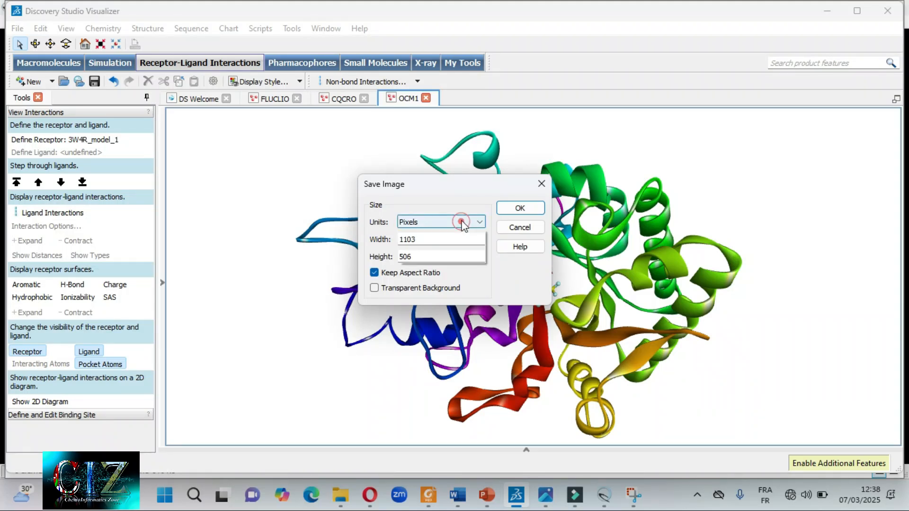
pyautogui.click(444, 242)
pyautogui.moveTo(430, 238); pyautogui.dragTo(389, 236)
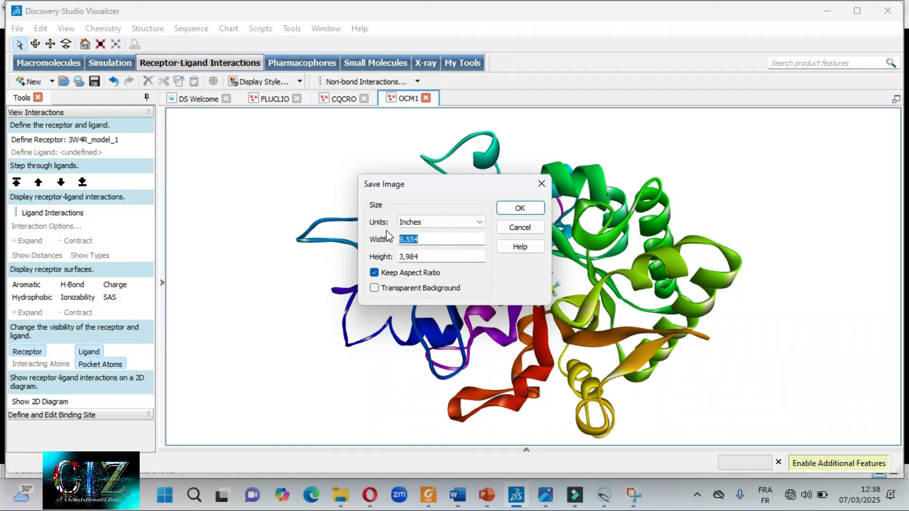
pyautogui.write('55')
pyautogui.click(430, 257)
pyautogui.click(510, 208)
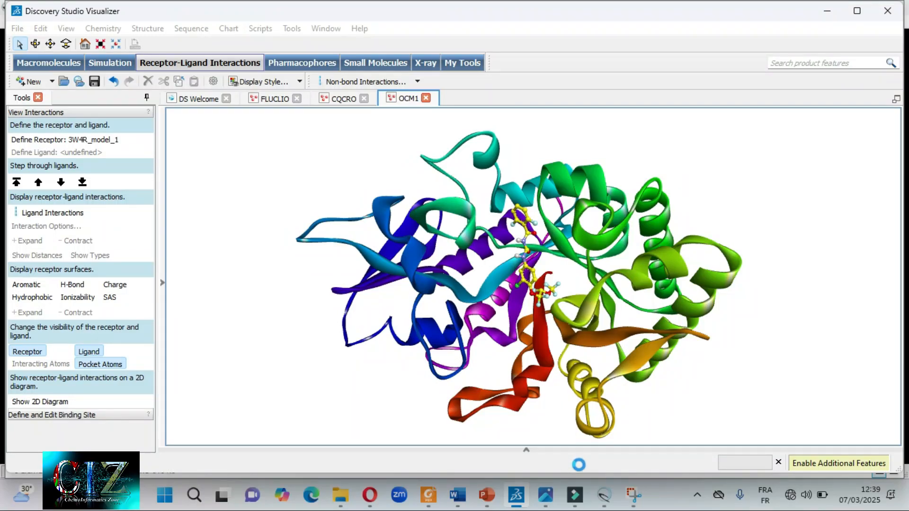
# Switch to UCSF Chimera and bring both ViewDock result windows to the front
pyautogui.click(604, 495)
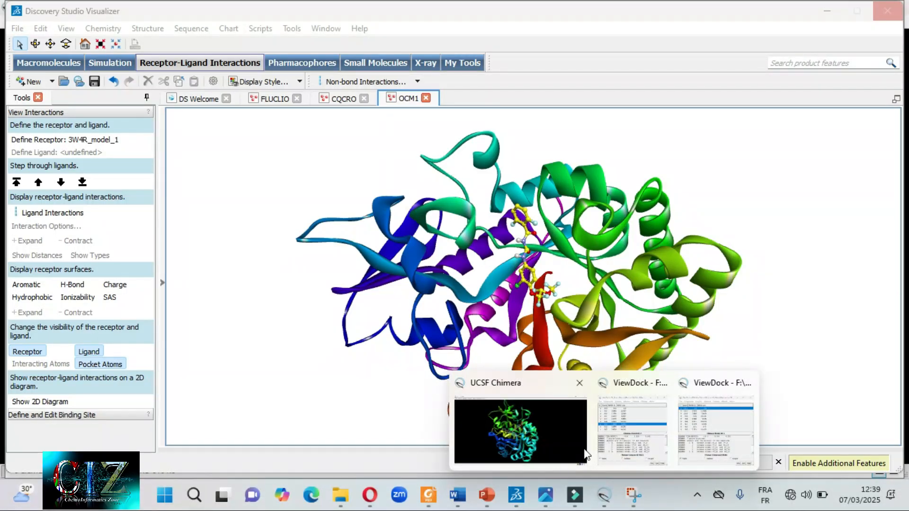
pyautogui.click(552, 436)
pyautogui.moveTo(603, 494)
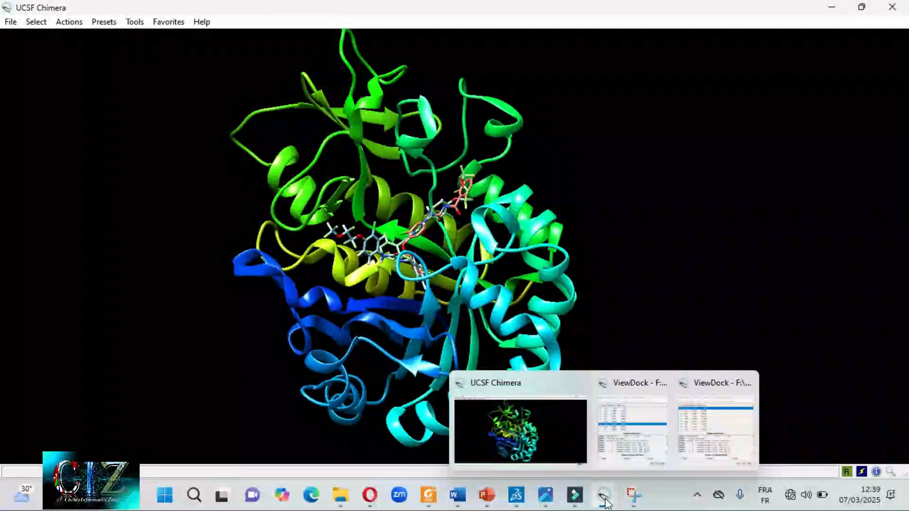
pyautogui.click(632, 442)
pyautogui.click(712, 426)
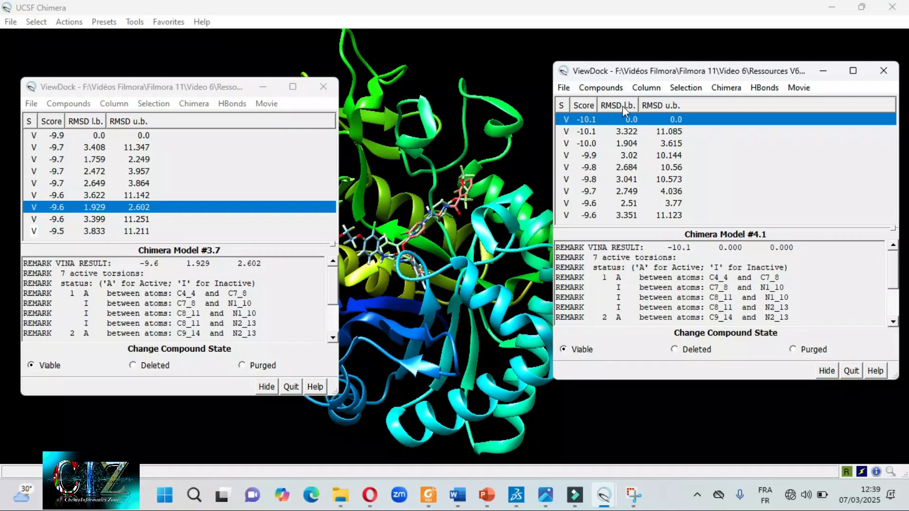
# Save the model 4 ViewDock results as Model 4 Results in the Molecular docking steps folder
pyautogui.click(564, 89)
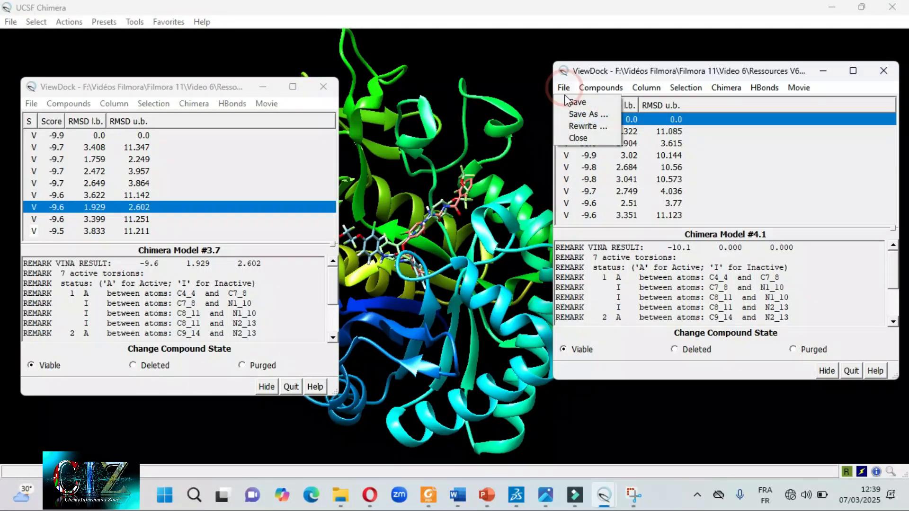
pyautogui.click(576, 116)
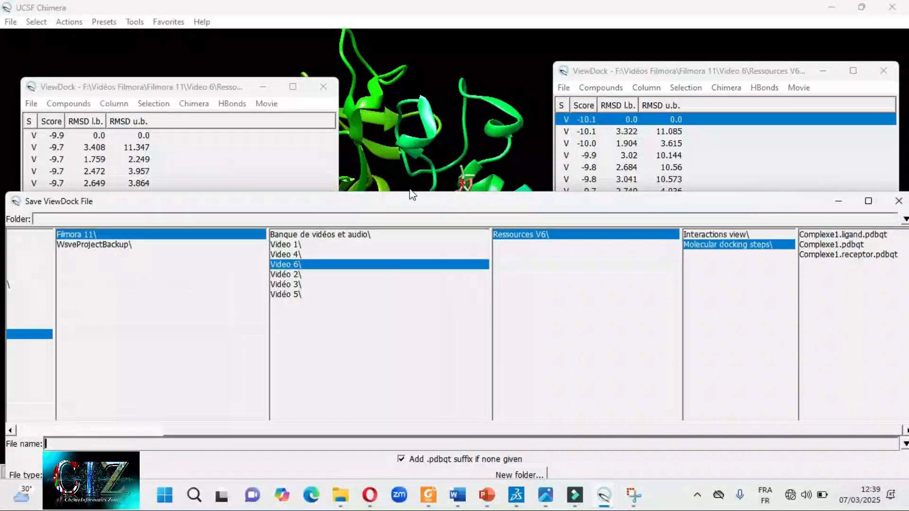
pyautogui.moveTo(587, 205); pyautogui.dragTo(562, 100)
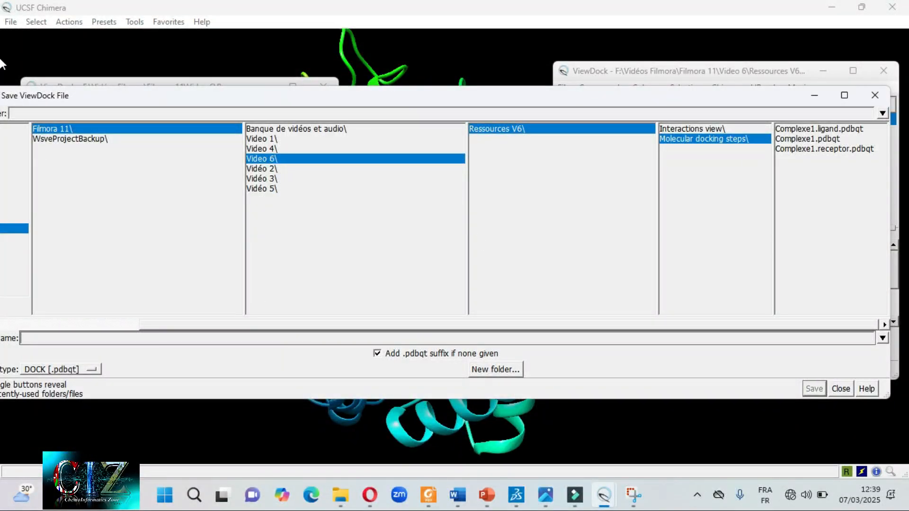
pyautogui.click(851, 91)
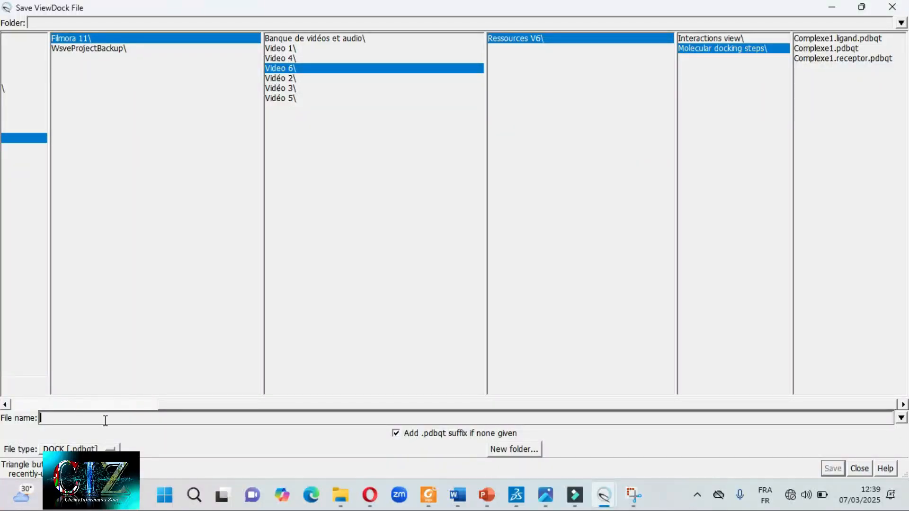
pyautogui.write('%')
pyautogui.press('BackSpace')
pyautogui.press('Return')
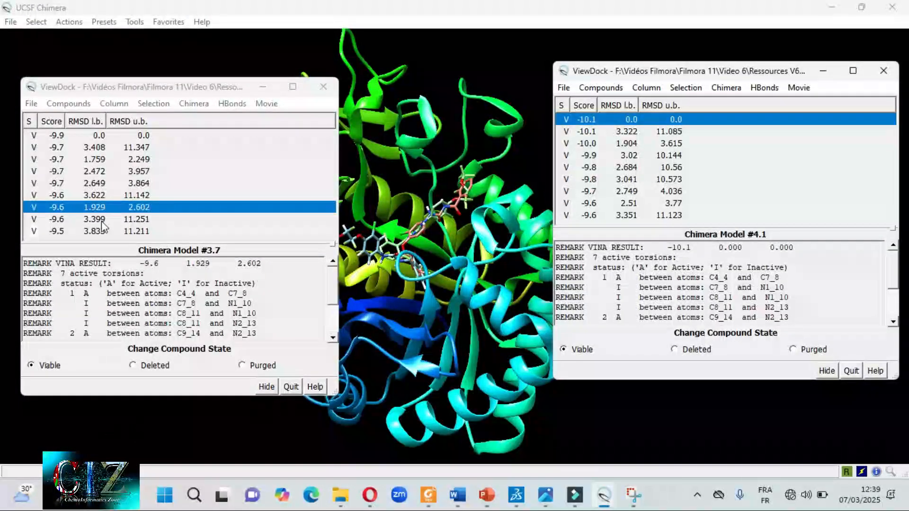
pyautogui.click(31, 103)
pyautogui.click(37, 127)
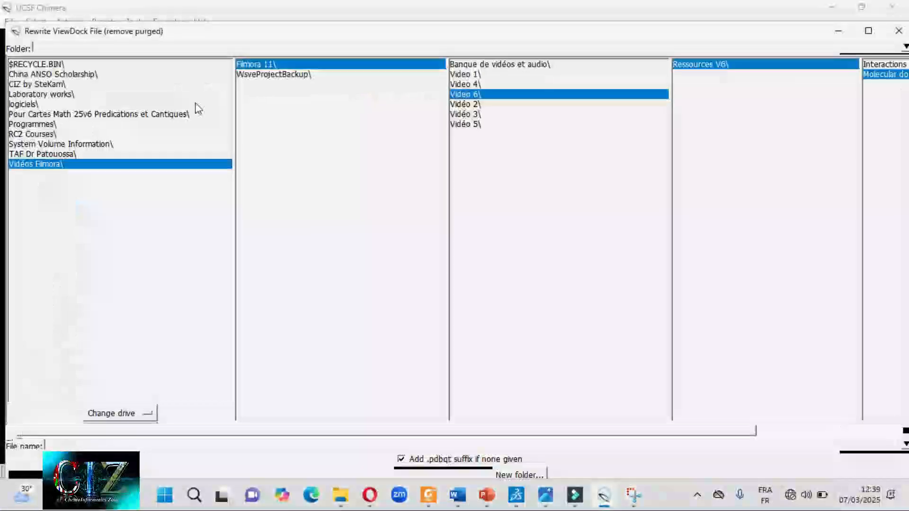
pyautogui.click(899, 30)
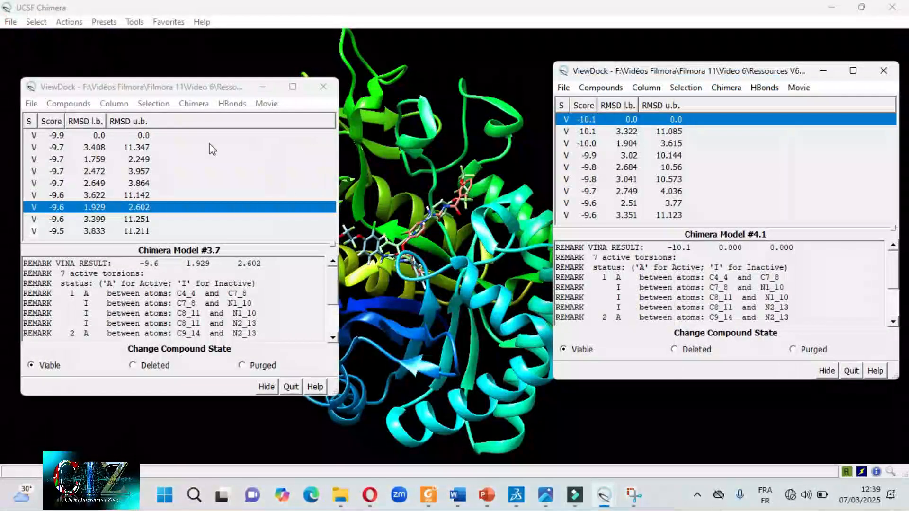
# Save the model 3 ViewDock results as Model 3 Results in the Molecular docking steps folder
pyautogui.click(31, 103)
pyautogui.click(43, 131)
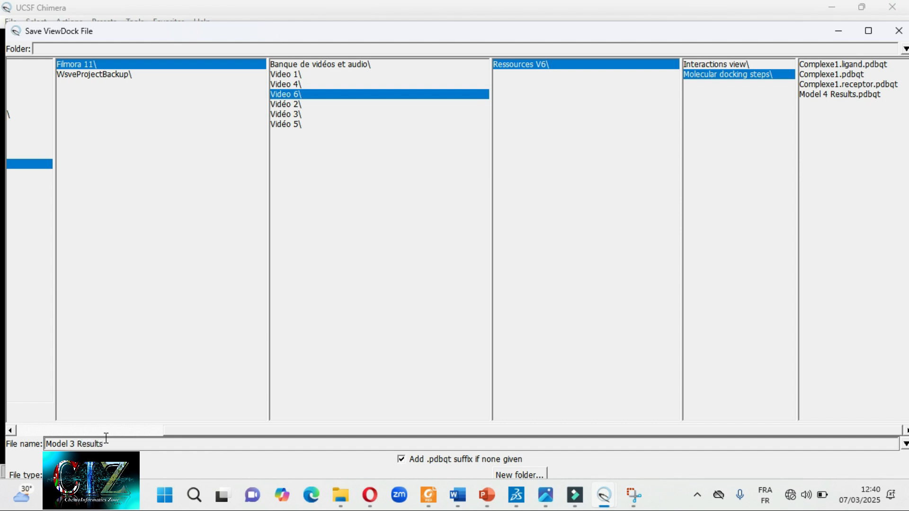
pyautogui.press('Return')
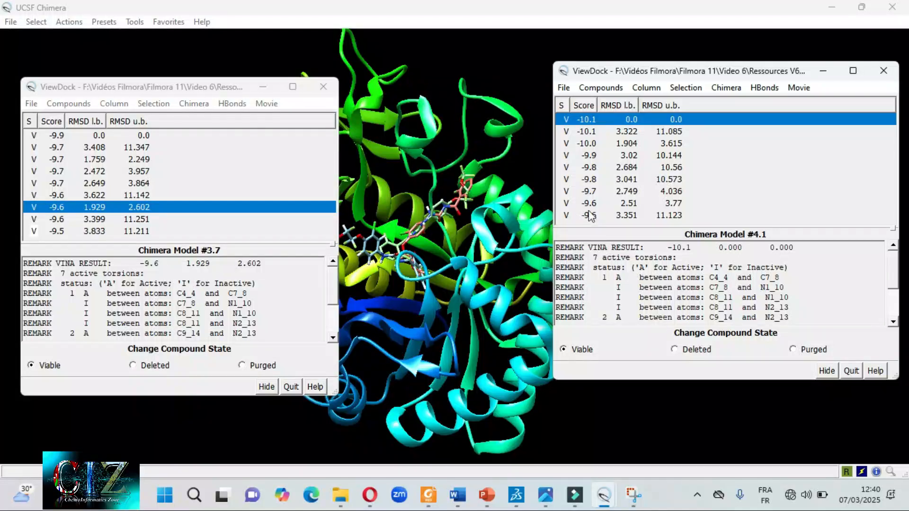
# Purge every model 4 docking pose except the one ranked first from its ViewDock list
pyautogui.click(593, 217)
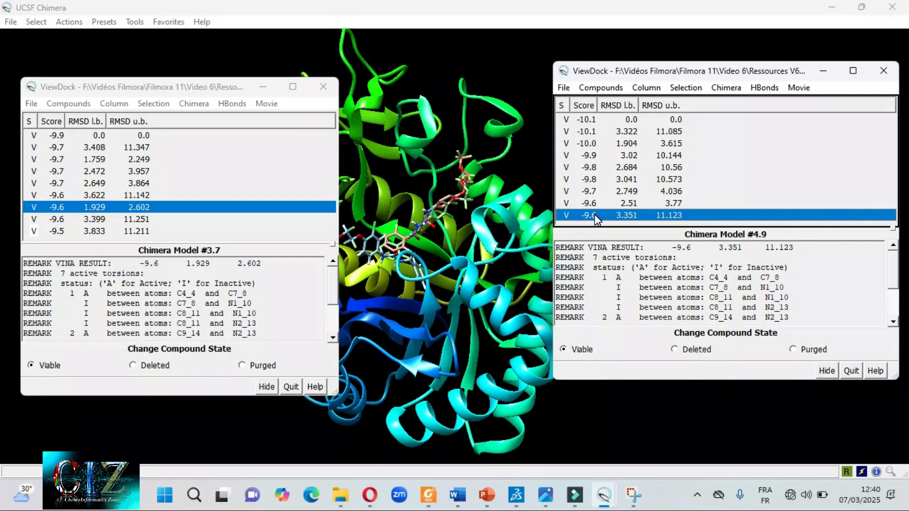
pyautogui.moveTo(601, 212); pyautogui.dragTo(588, 118)
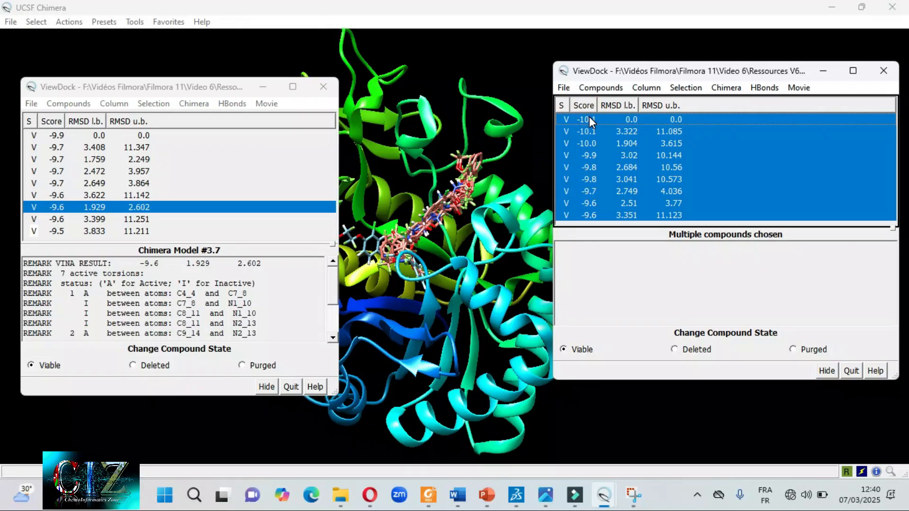
pyautogui.keyDown('ctrl'); pyautogui.click(589, 117); pyautogui.keyUp('ctrl')
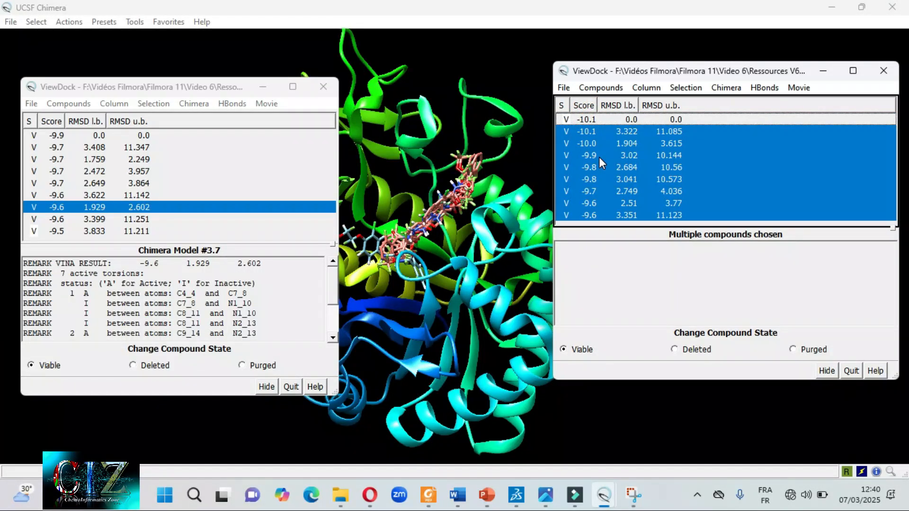
pyautogui.click(491, 264)
pyautogui.scroll(-5, 479, 274)
pyautogui.scroll(10, 479, 273)
pyautogui.moveTo(482, 256); pyautogui.dragTo(374, 295)
pyautogui.scroll(-3, 375, 296)
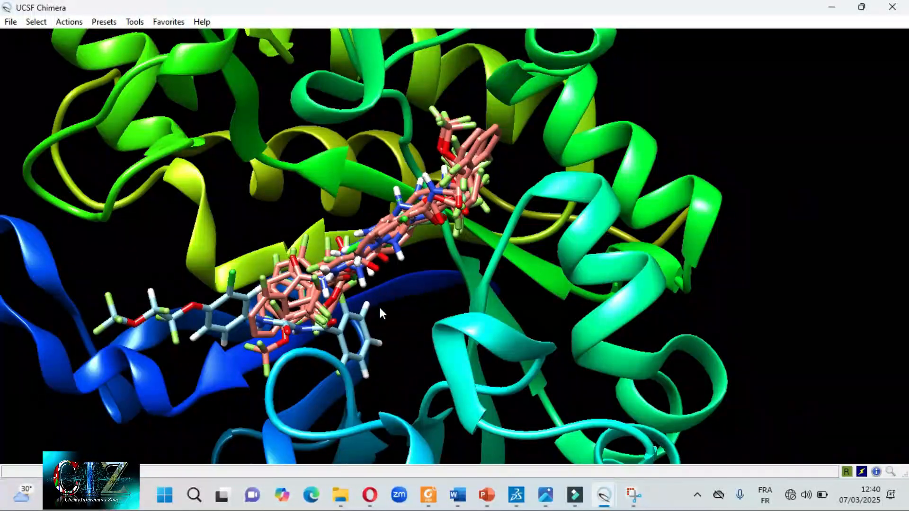
pyautogui.moveTo(604, 495)
pyautogui.click(690, 442)
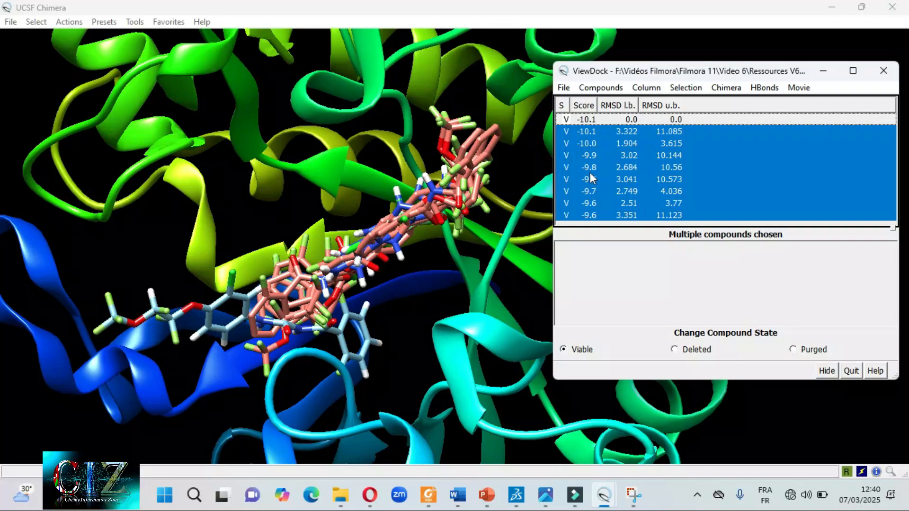
pyautogui.click(793, 349)
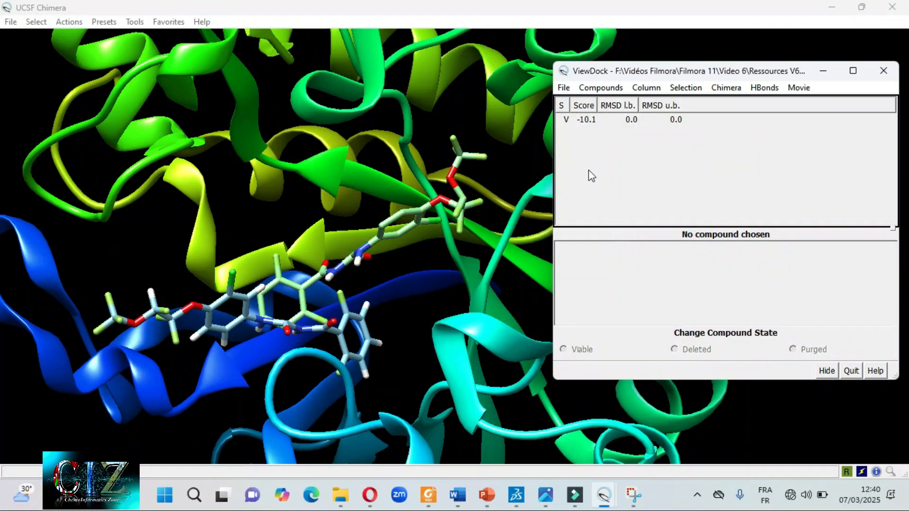
# Save the remaining model 4 pose as Best Model 4 Results.pdbqt in the Molecular docking steps folder and close its ViewDock window
pyautogui.click(587, 121)
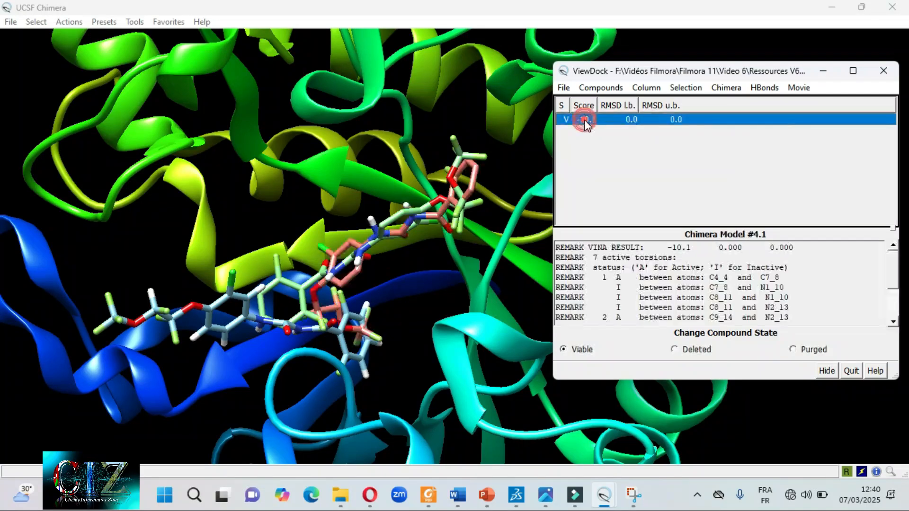
pyautogui.moveTo(725, 70); pyautogui.dragTo(703, 68)
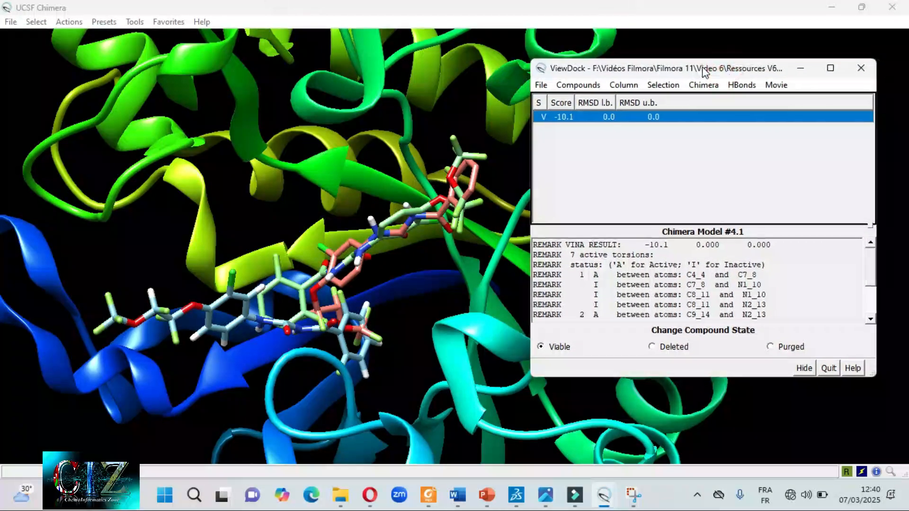
pyautogui.click(540, 85)
pyautogui.click(554, 123)
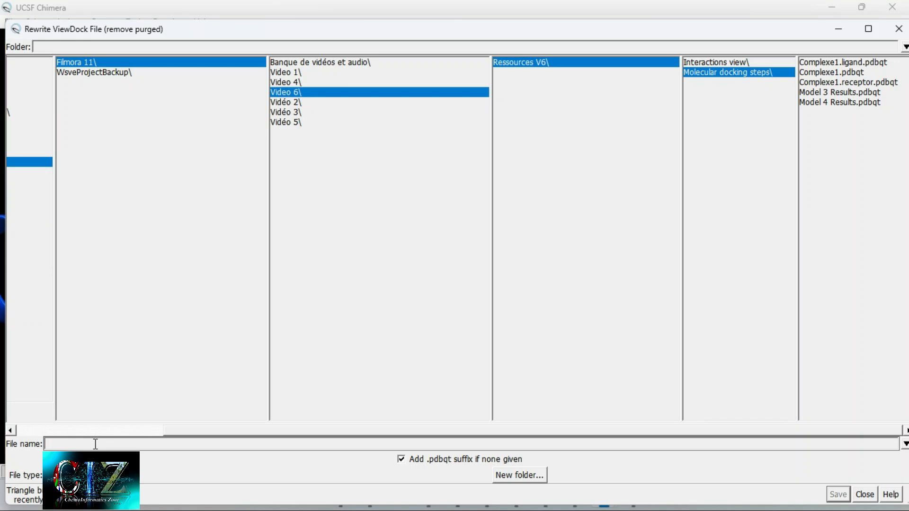
pyautogui.click(843, 102)
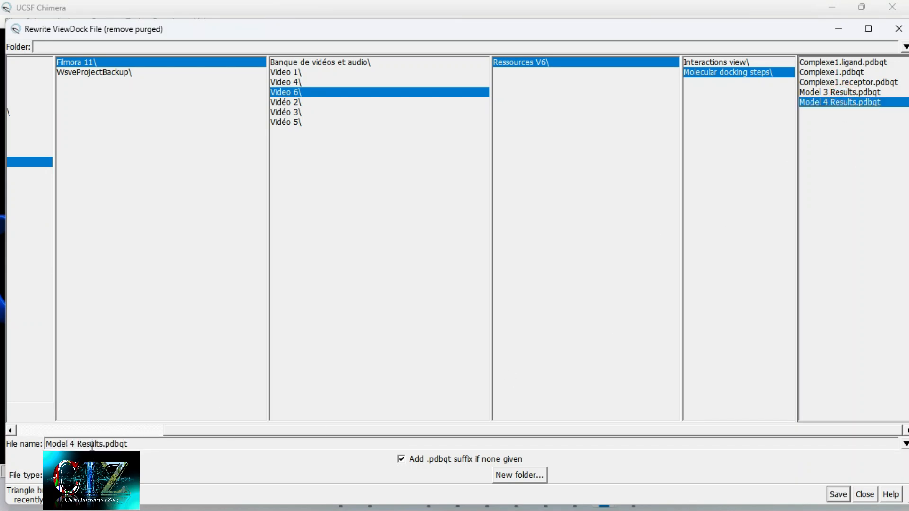
pyautogui.click(50, 444)
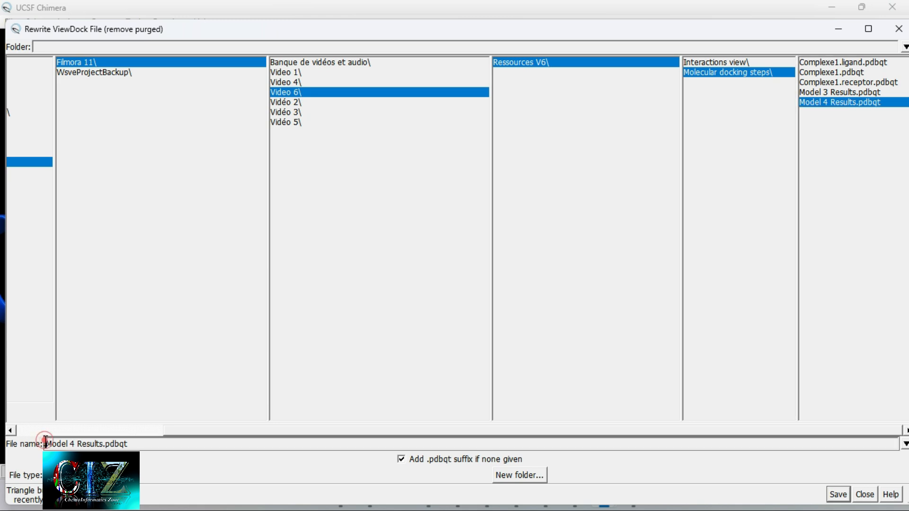
pyautogui.write('Best')
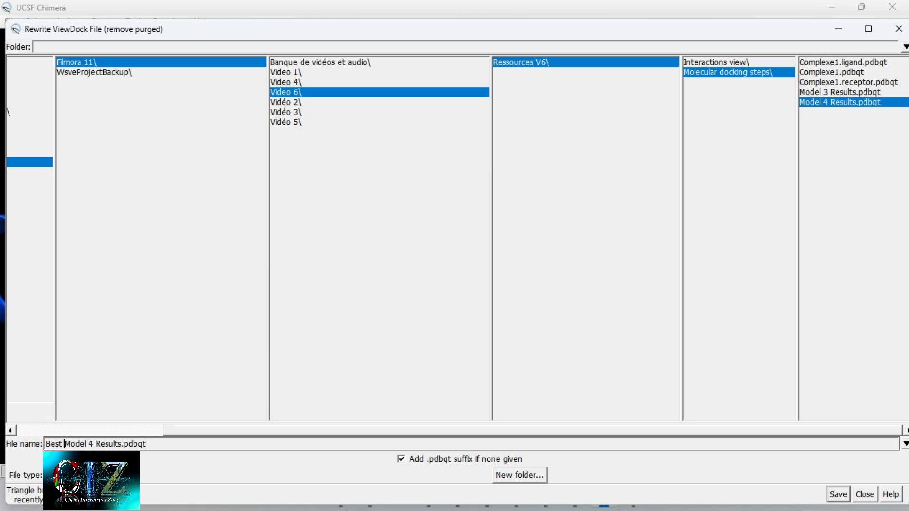
pyautogui.click(838, 494)
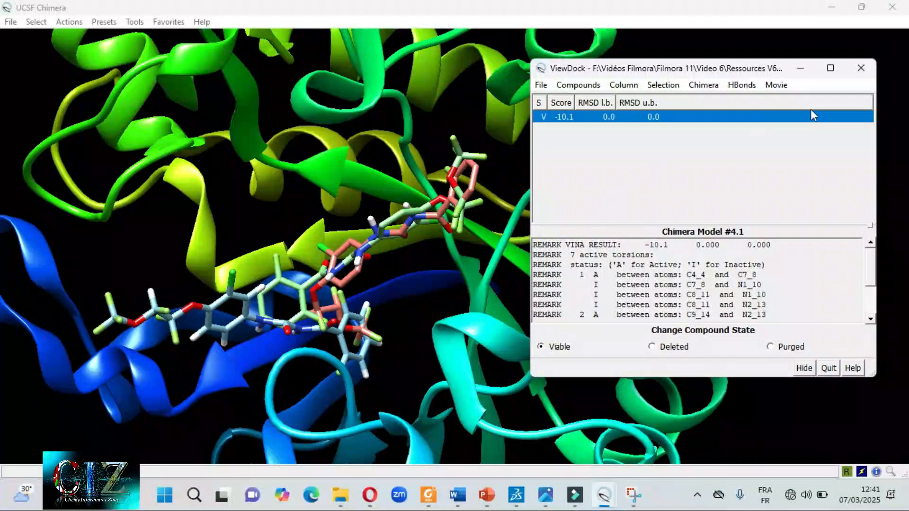
pyautogui.click(863, 66)
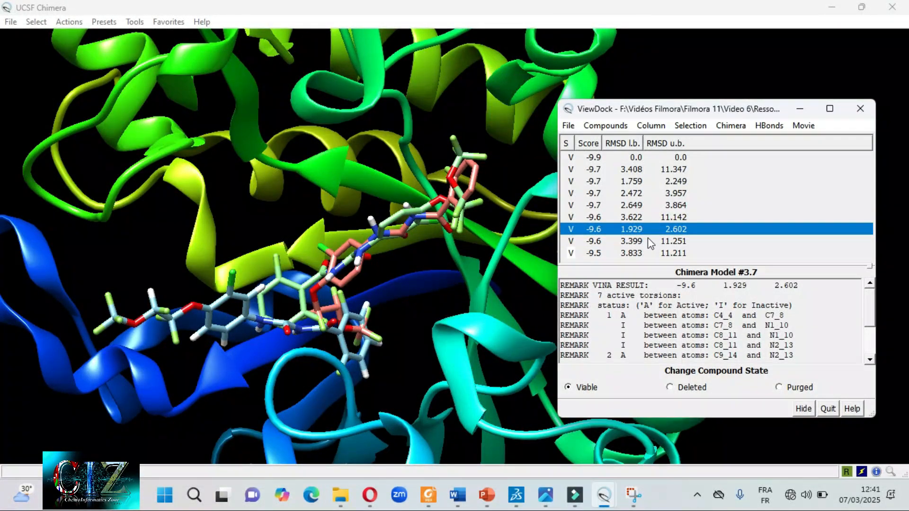
# Examine the model 3 docking poses one by one, working up the list to the one ranked first
pyautogui.click(616, 242)
pyautogui.click(613, 229)
pyautogui.click(608, 216)
pyautogui.click(604, 205)
pyautogui.click(600, 193)
pyautogui.click(597, 181)
pyautogui.click(596, 169)
pyautogui.click(595, 157)
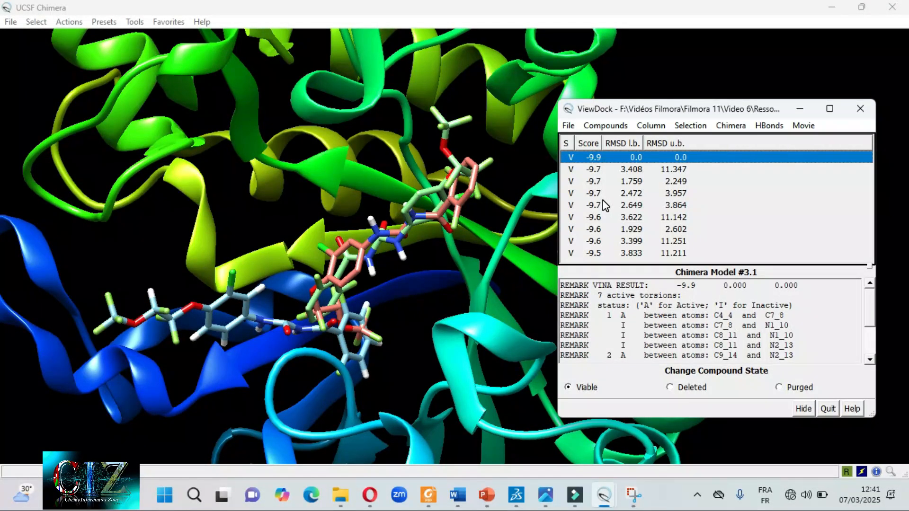
# Purge all model 3 docking poses and close their ViewDock window
pyautogui.keyDown('ctrl'); pyautogui.click(598, 252); pyautogui.keyUp('ctrl')
pyautogui.keyDown('ctrl'); pyautogui.click(600, 241); pyautogui.keyUp('ctrl')
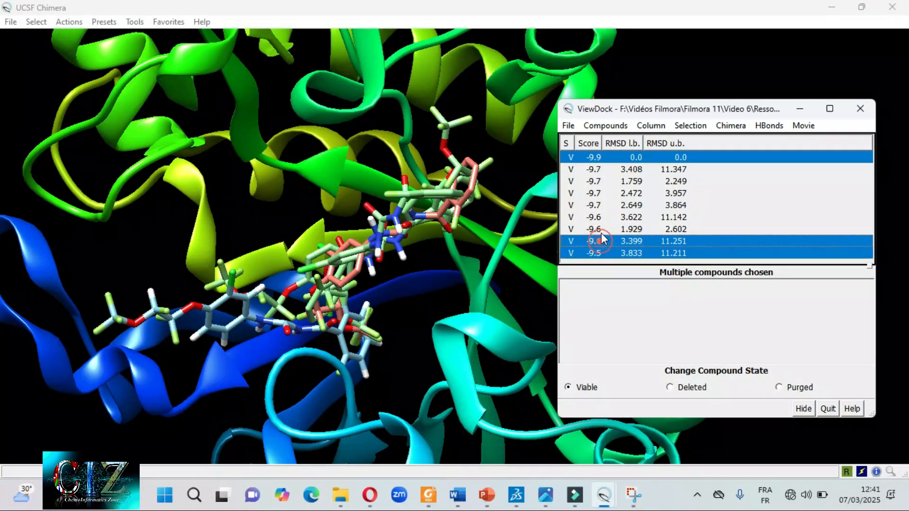
pyautogui.keyDown('ctrl'); pyautogui.click(600, 229); pyautogui.keyUp('ctrl')
pyautogui.keyDown('ctrl'); pyautogui.click(597, 217); pyautogui.keyUp('ctrl')
pyautogui.keyDown('ctrl'); pyautogui.click(596, 204); pyautogui.keyUp('ctrl')
pyautogui.keyDown('ctrl'); pyautogui.click(593, 193); pyautogui.keyUp('ctrl')
pyautogui.keyDown('ctrl'); pyautogui.click(594, 181); pyautogui.keyUp('ctrl')
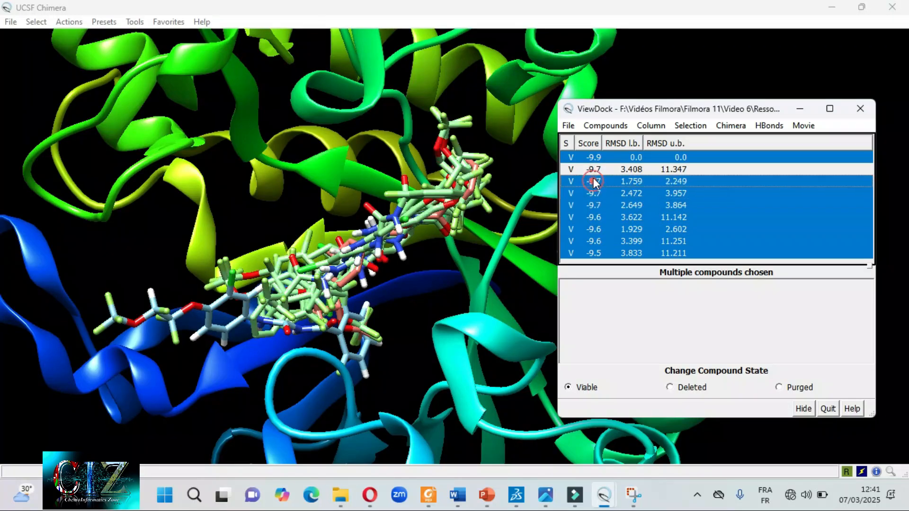
pyautogui.keyDown('ctrl'); pyautogui.click(593, 170); pyautogui.keyUp('ctrl')
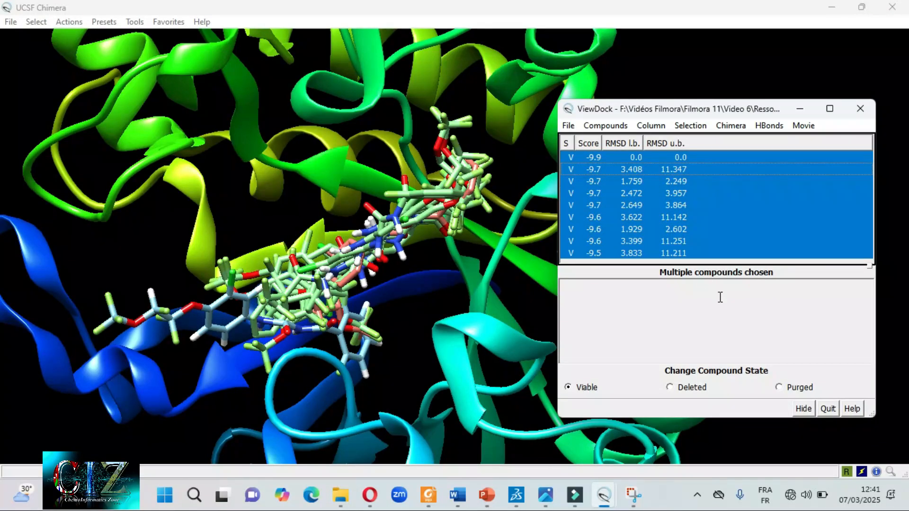
pyautogui.click(779, 388)
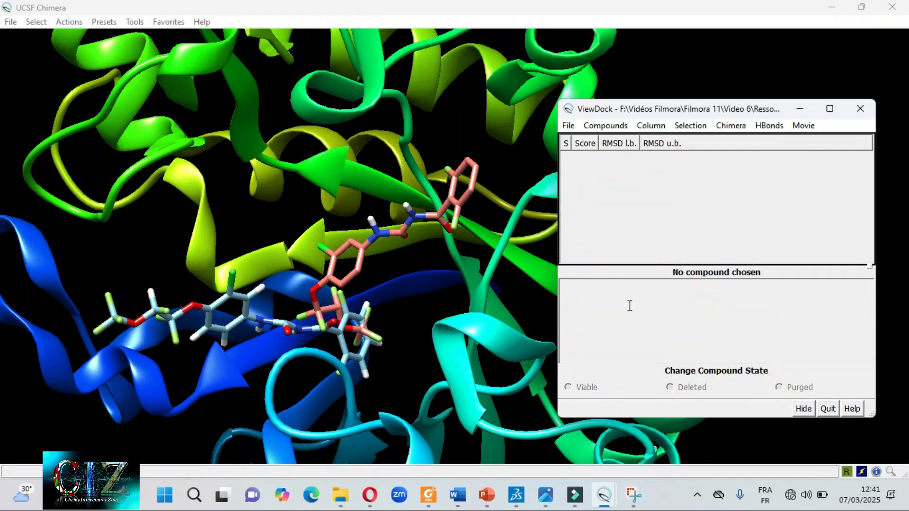
pyautogui.click(860, 108)
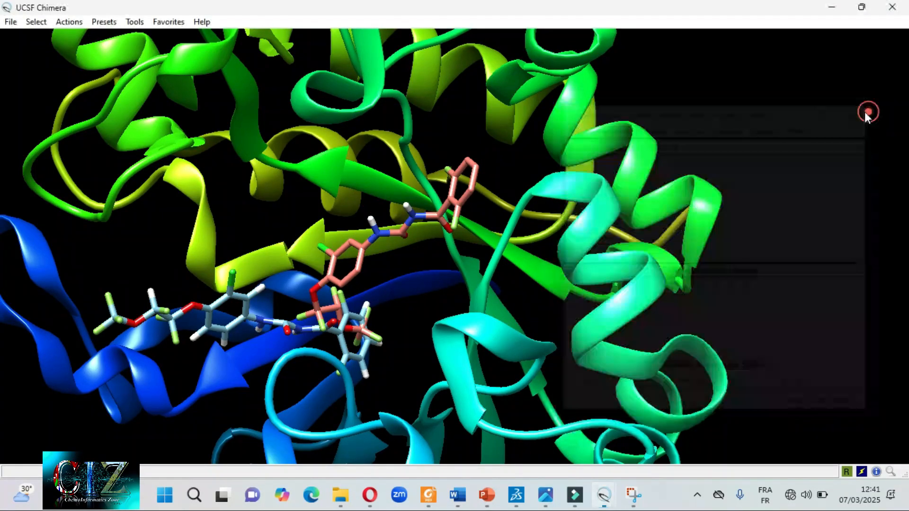
# Select the het chain, which is the co-crystallized ligand, and delete its atoms and bonds
pyautogui.moveTo(429, 211); pyautogui.dragTo(379, 161)
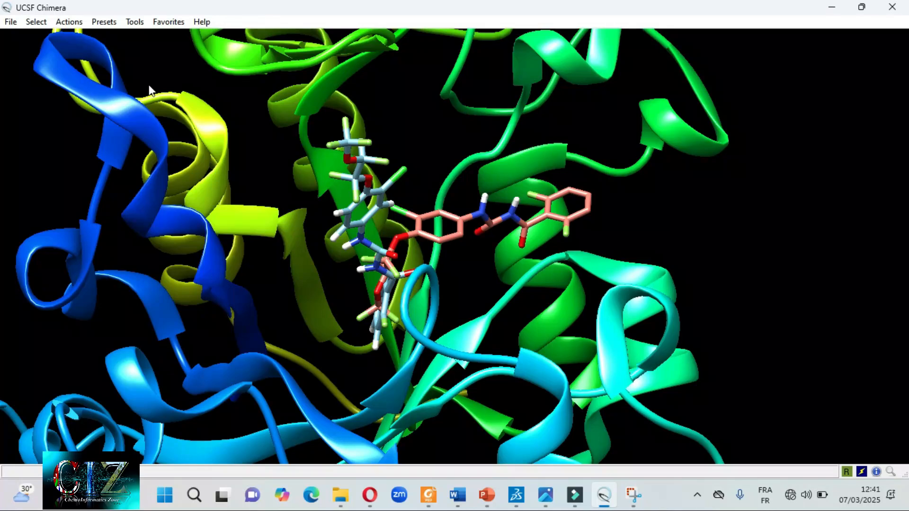
pyautogui.click(37, 22)
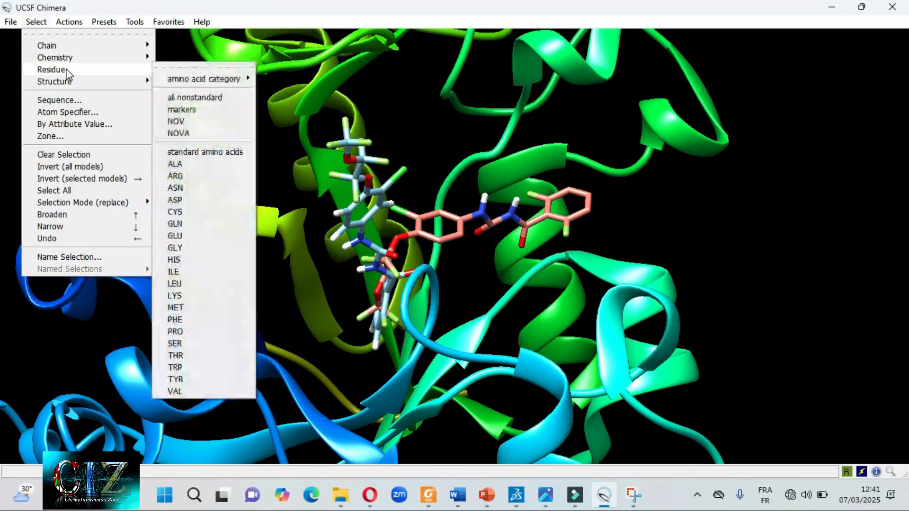
pyautogui.moveTo(74, 62)
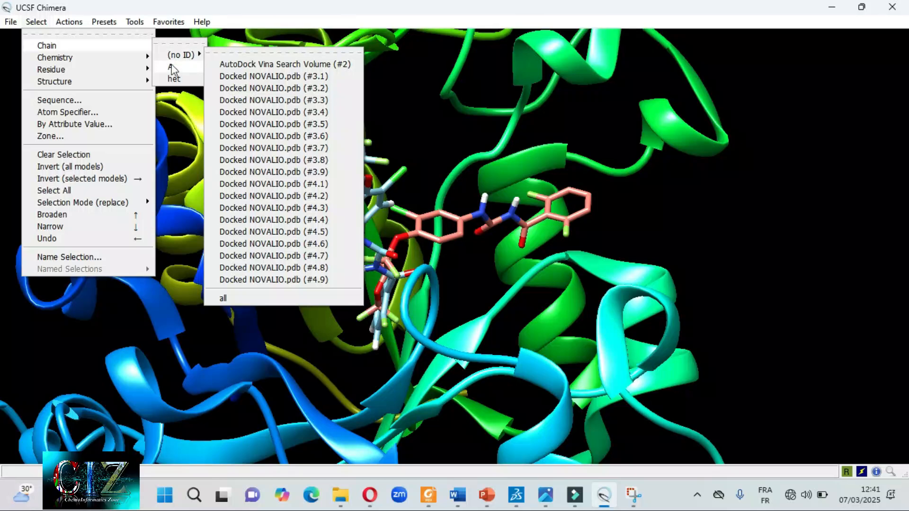
pyautogui.click(174, 79)
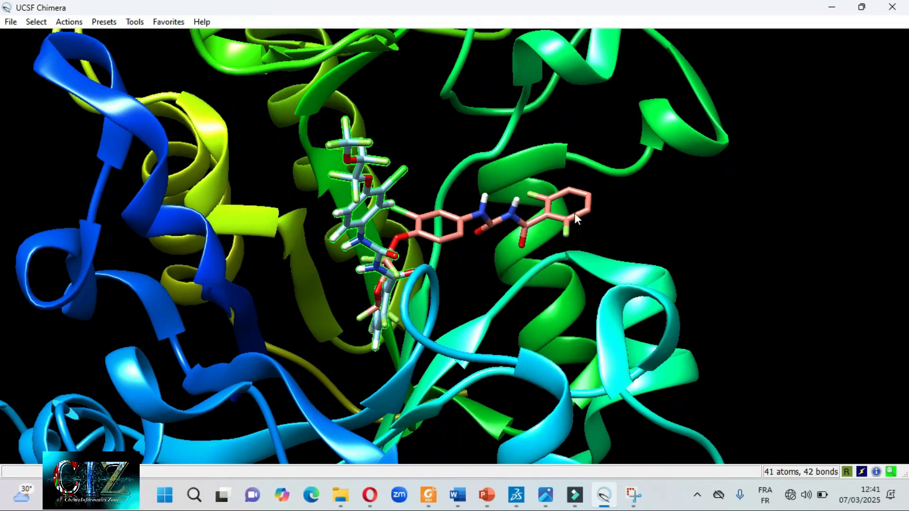
pyautogui.moveTo(586, 176); pyautogui.dragTo(431, 216)
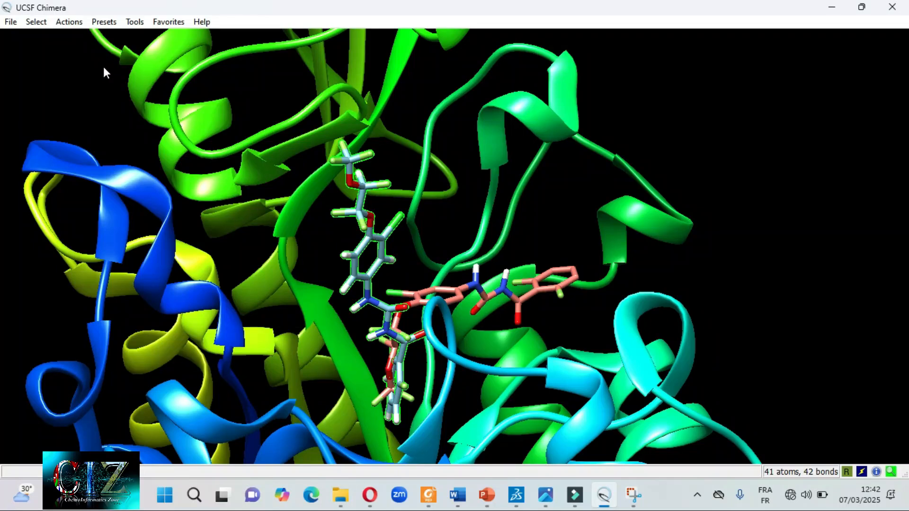
pyautogui.click(75, 22)
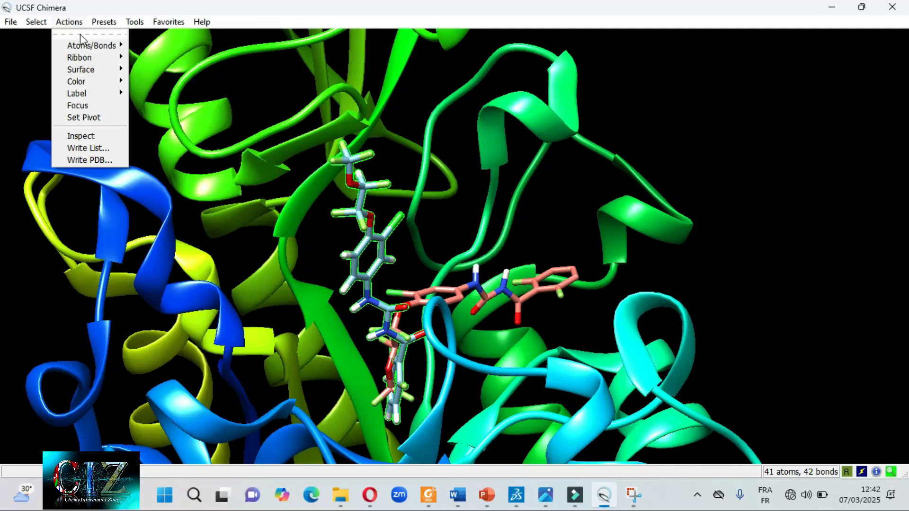
pyautogui.moveTo(86, 47)
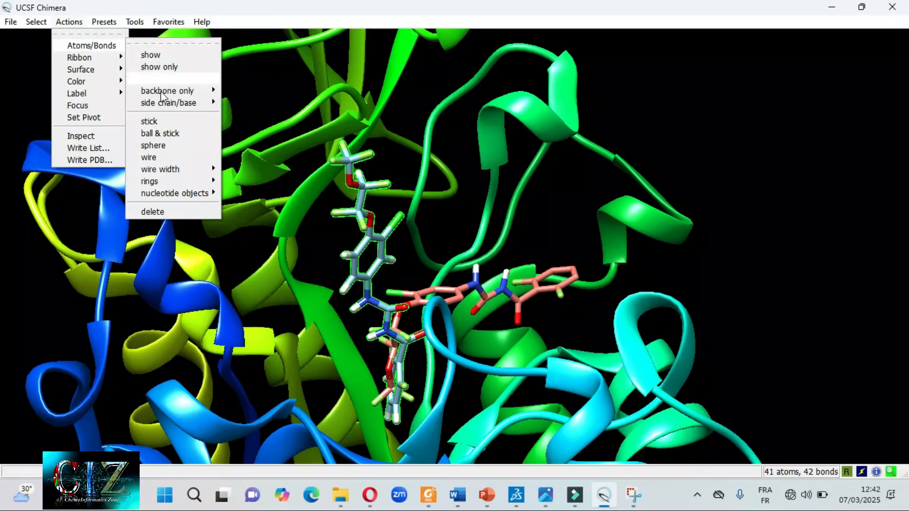
pyautogui.click(152, 211)
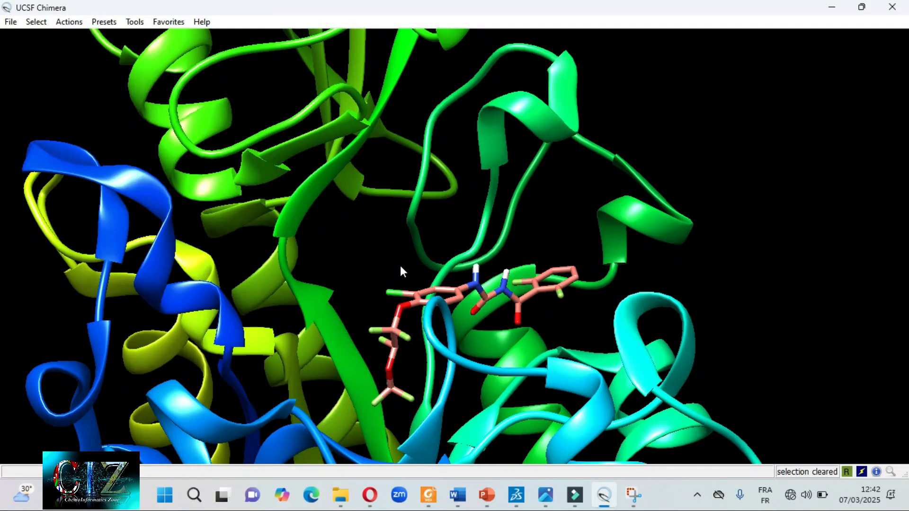
# Examine the whole protein with the remaining docked ligand in its binding site
pyautogui.scroll(5, 400, 266)
pyautogui.scroll(-10, 399, 265)
pyautogui.moveTo(437, 249); pyautogui.dragTo(435, 271)
pyautogui.scroll(3, 435, 272)
pyautogui.scroll(-2, 434, 285)
pyautogui.moveTo(429, 236); pyautogui.dragTo(436, 306)
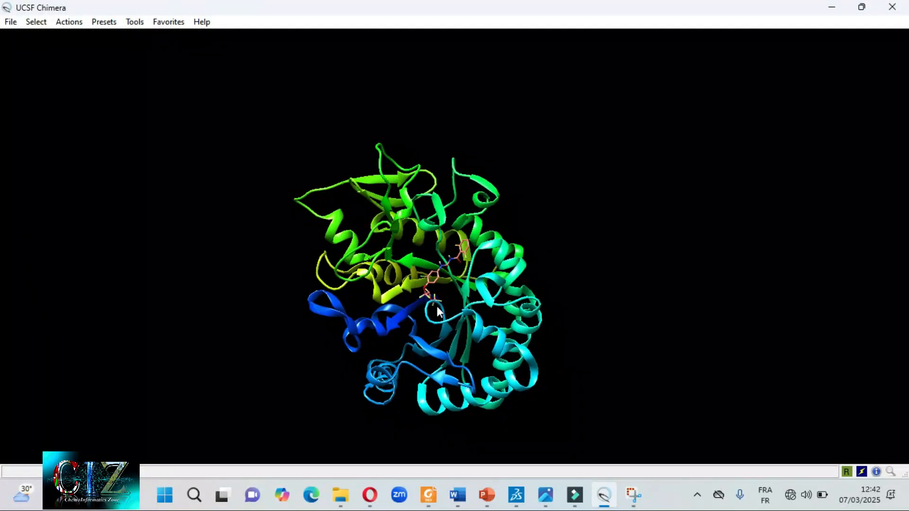
pyautogui.moveTo(452, 320); pyautogui.dragTo(444, 303, button='middle')
pyautogui.scroll(-2, 444, 303)
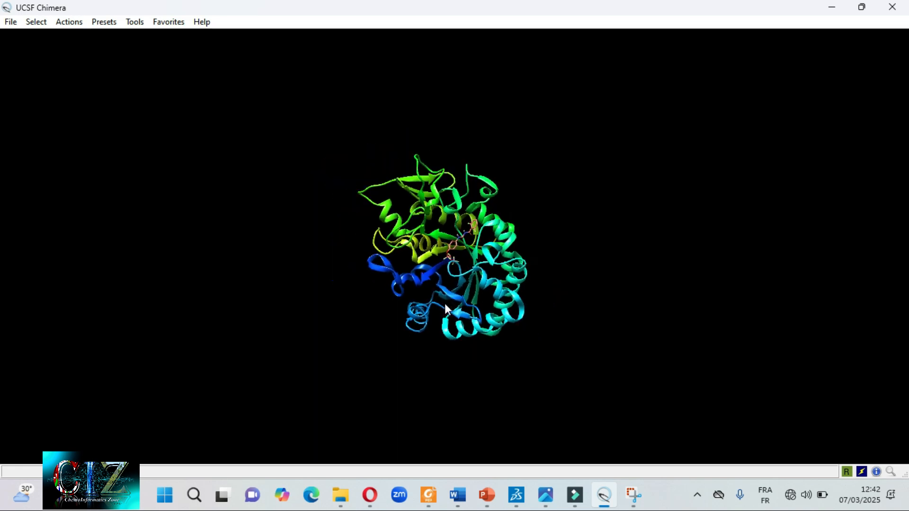
pyautogui.scroll(5, 444, 303)
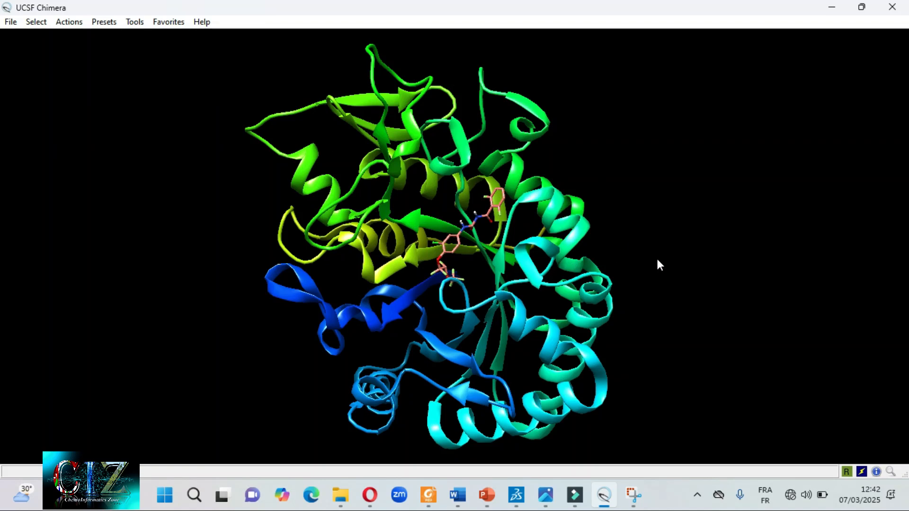
# In the background preferences, set the solid background color to white with R, G and B at 1.000
pyautogui.click(168, 22)
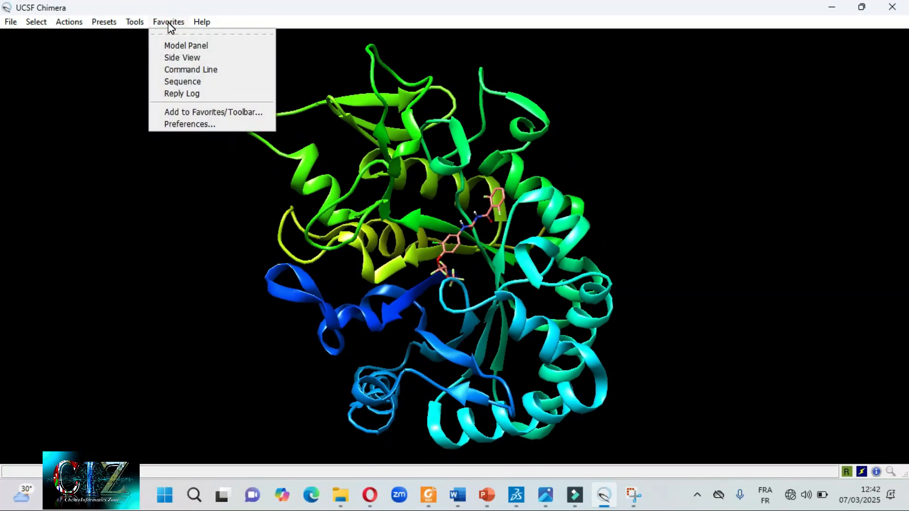
pyautogui.click(188, 125)
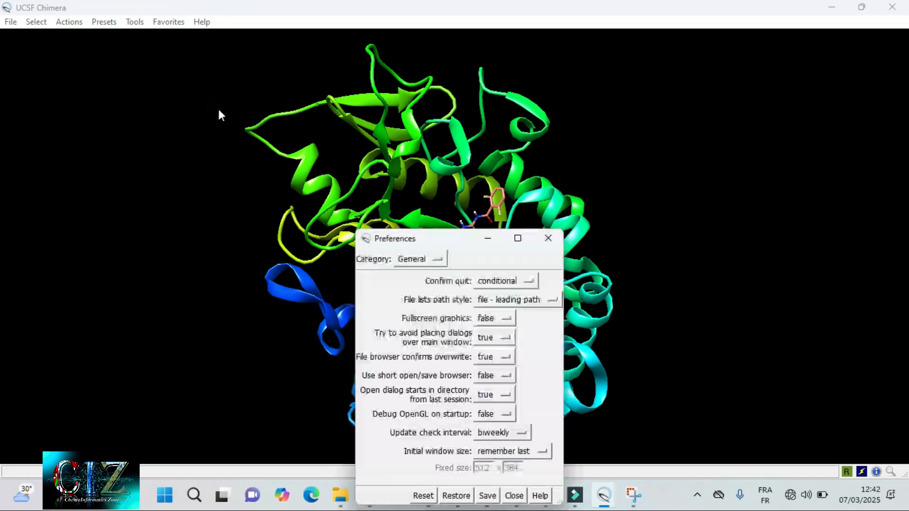
pyautogui.moveTo(411, 242); pyautogui.dragTo(127, 67)
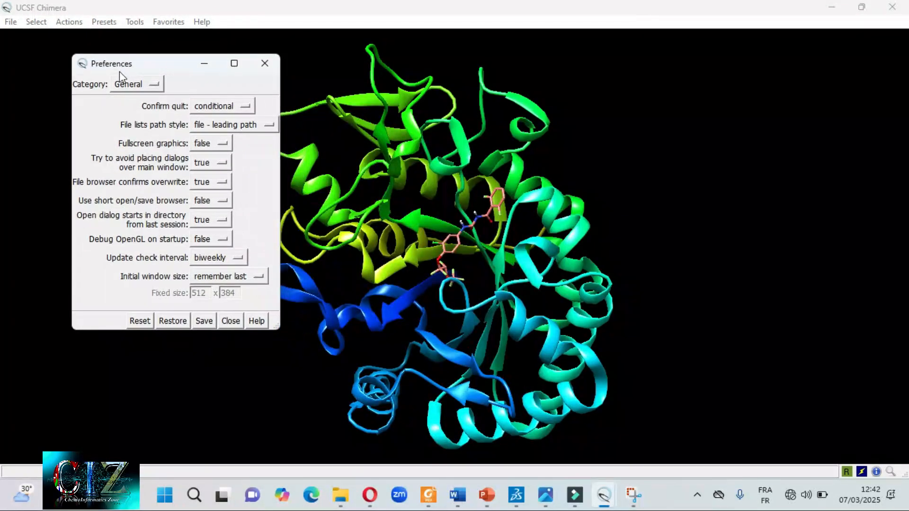
pyautogui.click(151, 87)
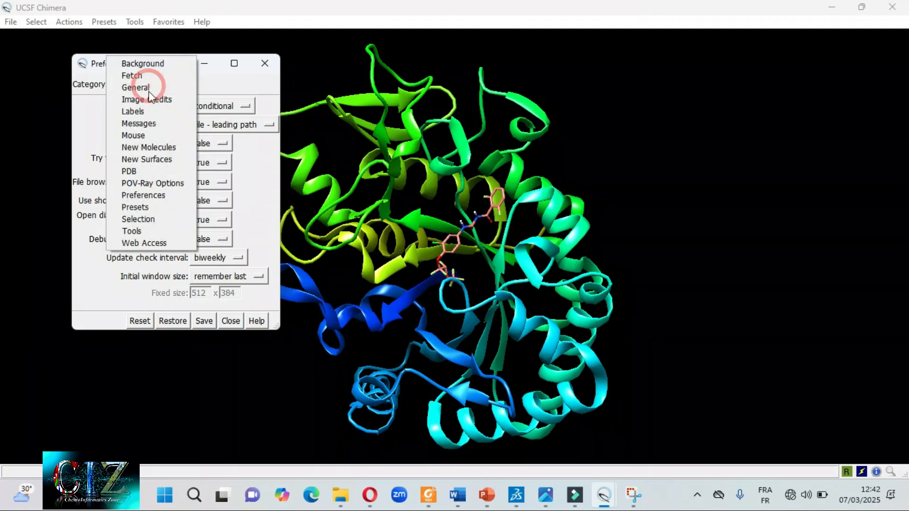
pyautogui.click(149, 64)
pyautogui.click(166, 125)
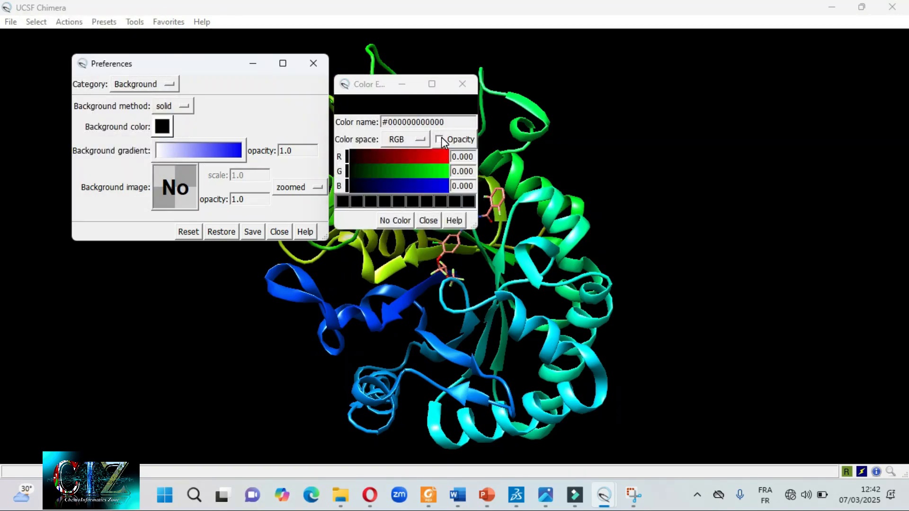
pyautogui.click(448, 158)
pyautogui.click(448, 172)
pyautogui.click(448, 180)
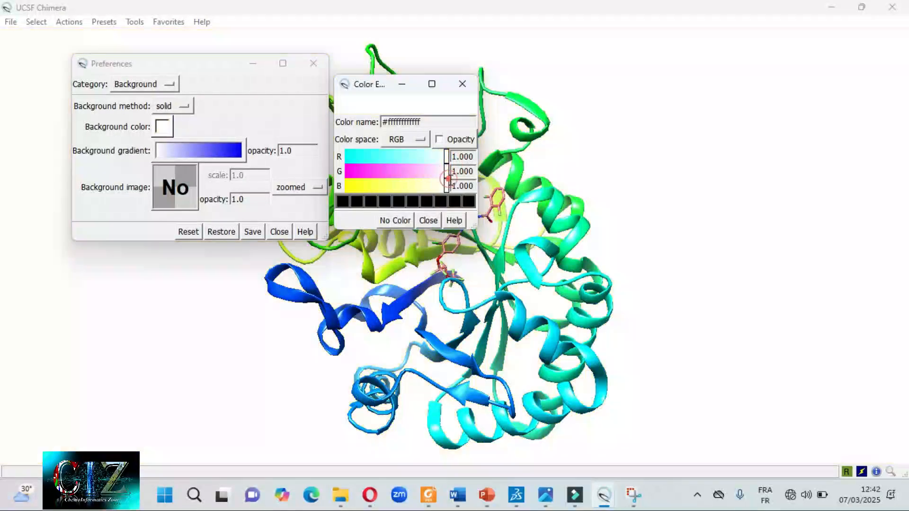
pyautogui.click(429, 223)
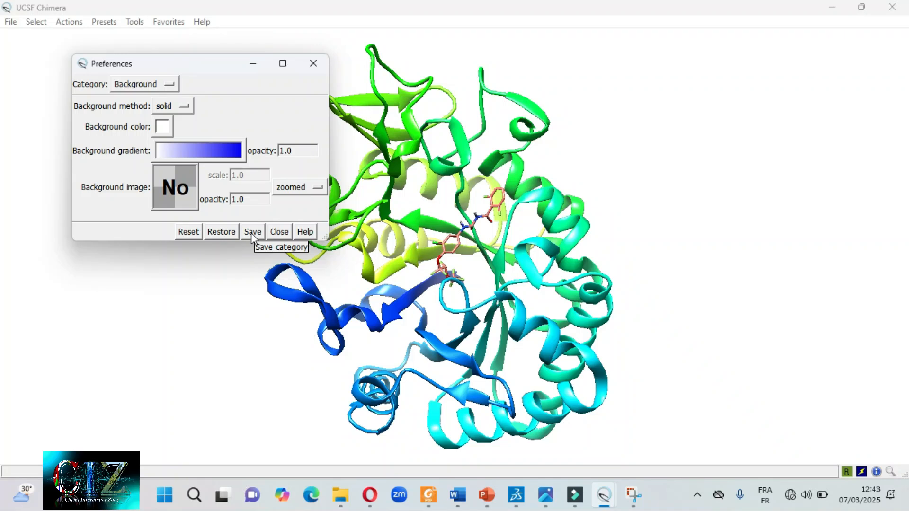
# Keep the solid background method, save the Background preference category and close the preferences
pyautogui.click(185, 107)
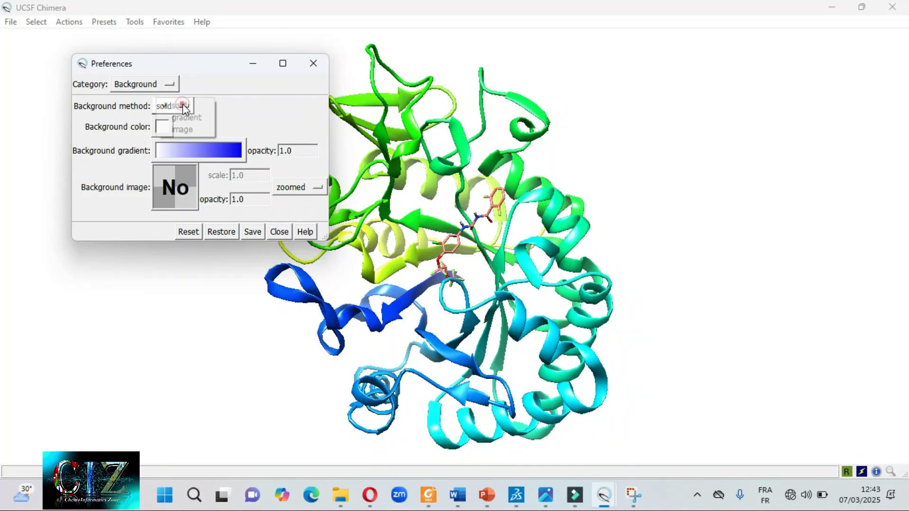
pyautogui.click(230, 112)
pyautogui.click(254, 234)
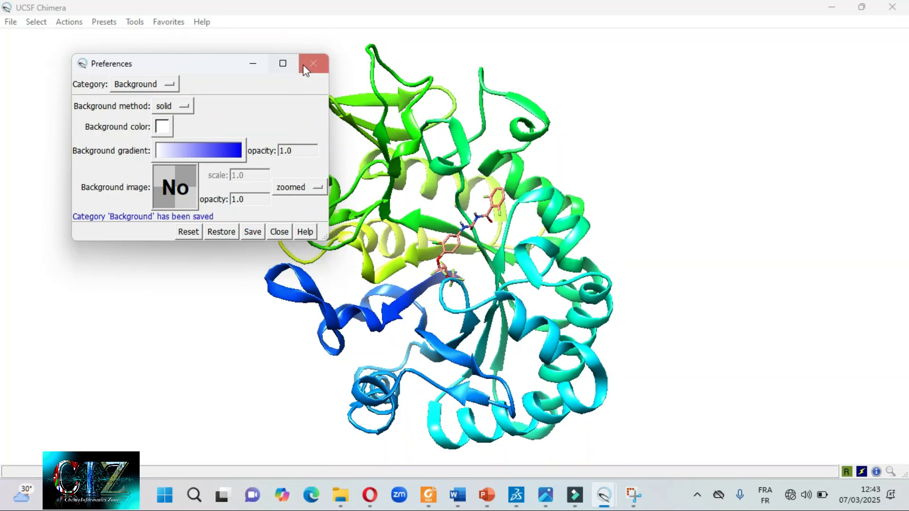
pyautogui.click(304, 65)
# Orient and scale the protein-ligand complex so the docked ligand in the binding site is clearly framed for an image
pyautogui.moveTo(575, 159)
pyautogui.mouseDown(button='middle')
pyautogui.moveTo(572, 185)
pyautogui.moveTo(563, 167)
pyautogui.mouseUp(button='middle')
pyautogui.moveTo(571, 318); pyautogui.dragTo(283, 266)
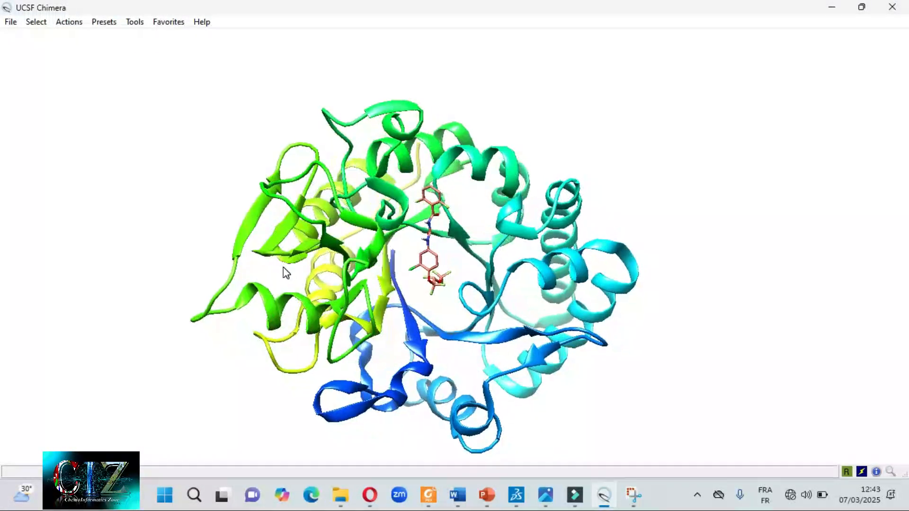
pyautogui.moveTo(445, 319); pyautogui.dragTo(446, 303, button='middle')
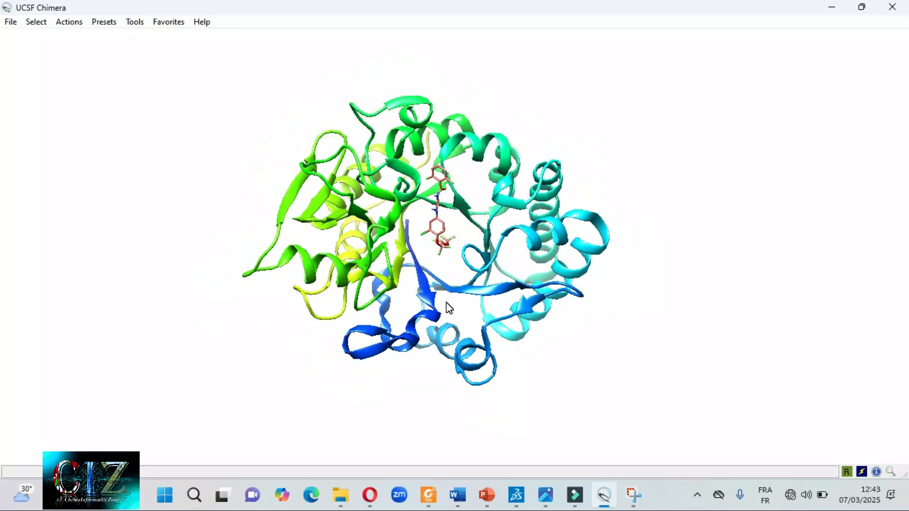
pyautogui.scroll(3, 446, 303)
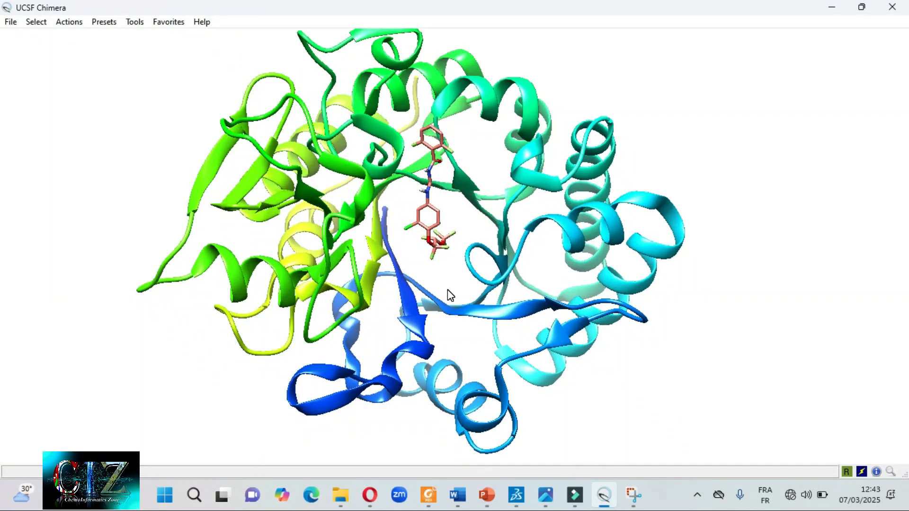
pyautogui.scroll(-3, 450, 295)
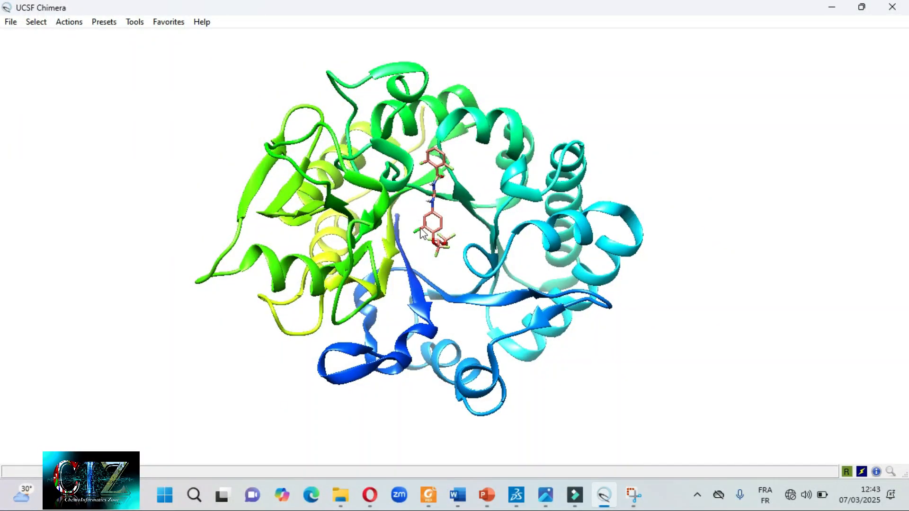
pyautogui.moveTo(458, 209); pyautogui.dragTo(400, 232)
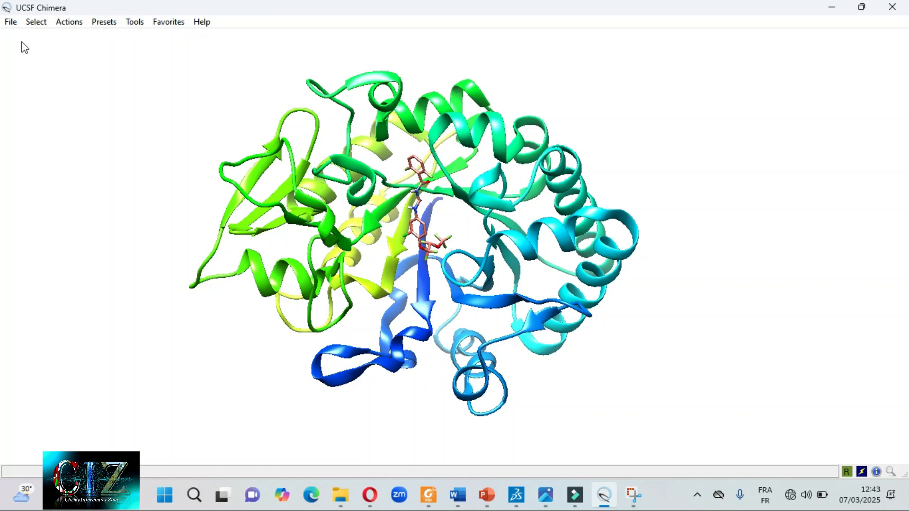
# Begin saving a PNG image named image1 in the Molecular docking steps folder and bring all its settings into view
pyautogui.click(11, 22)
pyautogui.click(48, 119)
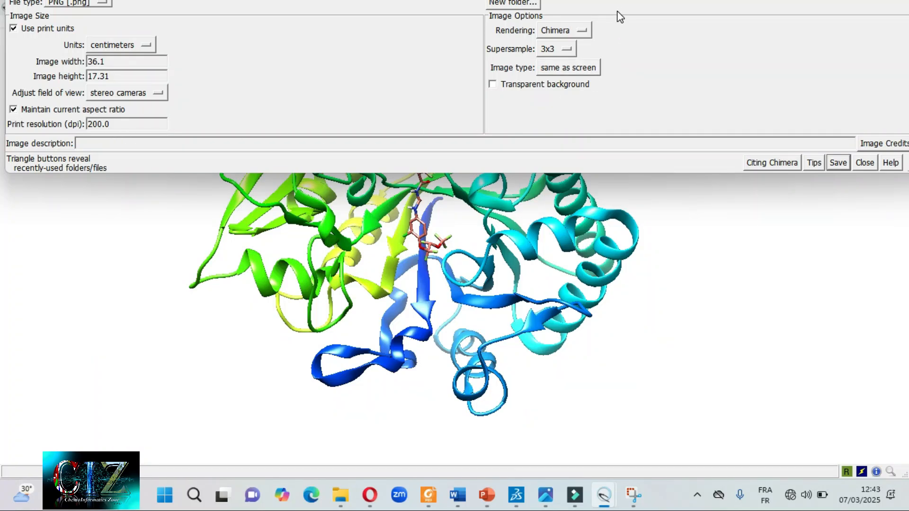
pyautogui.click(619, 167)
pyautogui.click(635, 163)
pyautogui.click(784, 20)
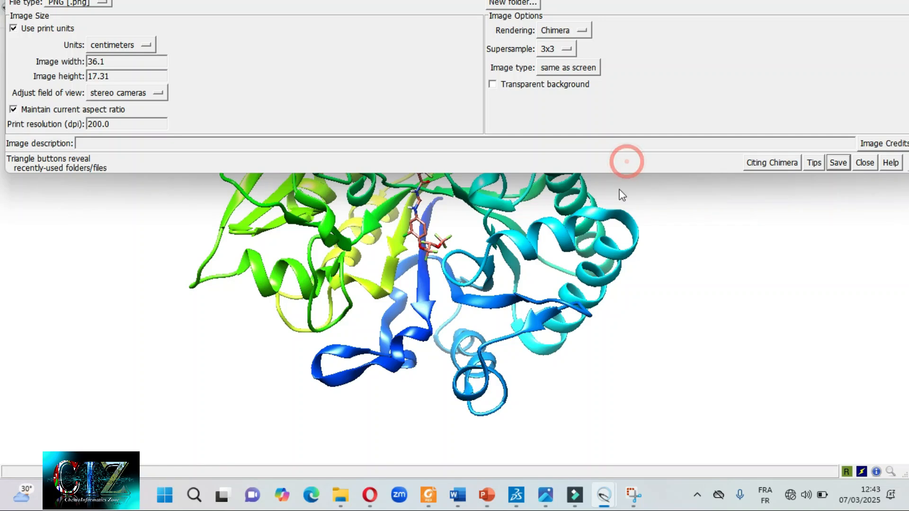
pyautogui.doubleClick(240, 175)
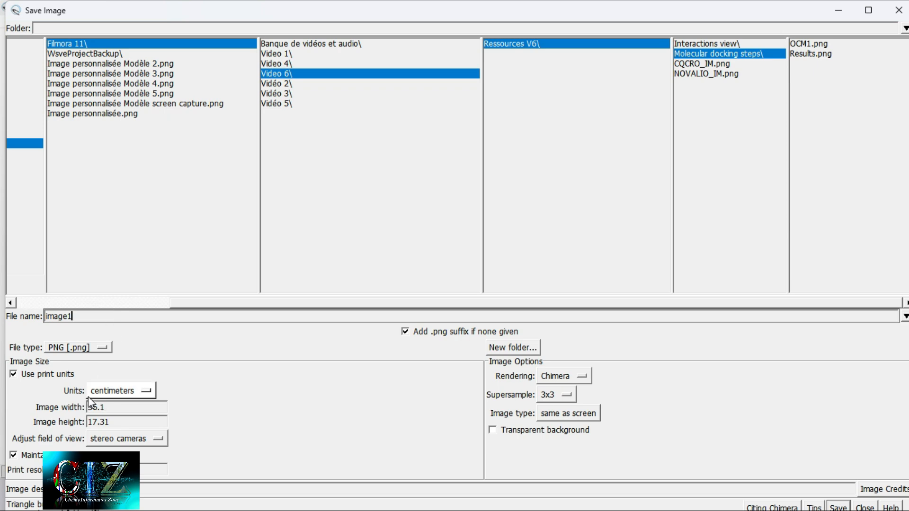
# Change the print units of the image size to inches
pyautogui.click(143, 393)
pyautogui.click(143, 392)
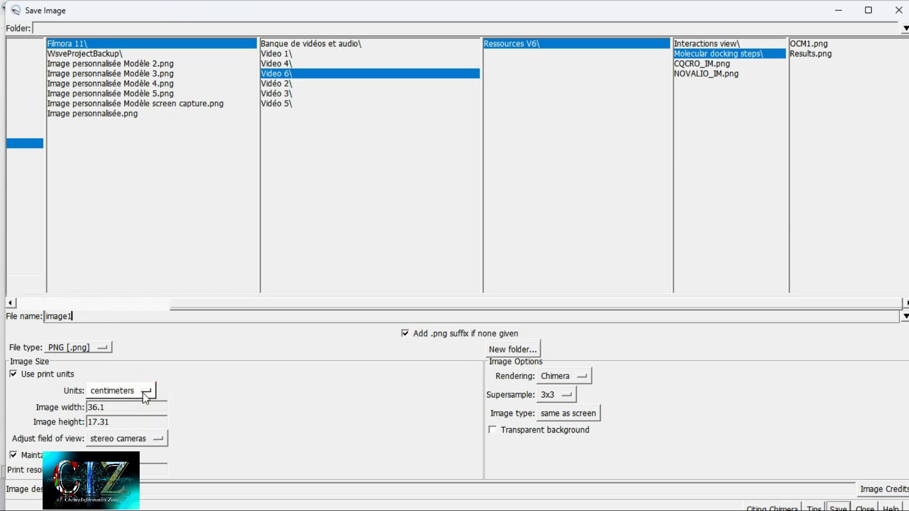
pyautogui.click(144, 396)
pyautogui.click(138, 406)
# Set the image width to 50 inches with the aspect ratio maintained and save image1
pyautogui.click(118, 409)
pyautogui.moveTo(117, 410); pyautogui.dragTo(77, 407)
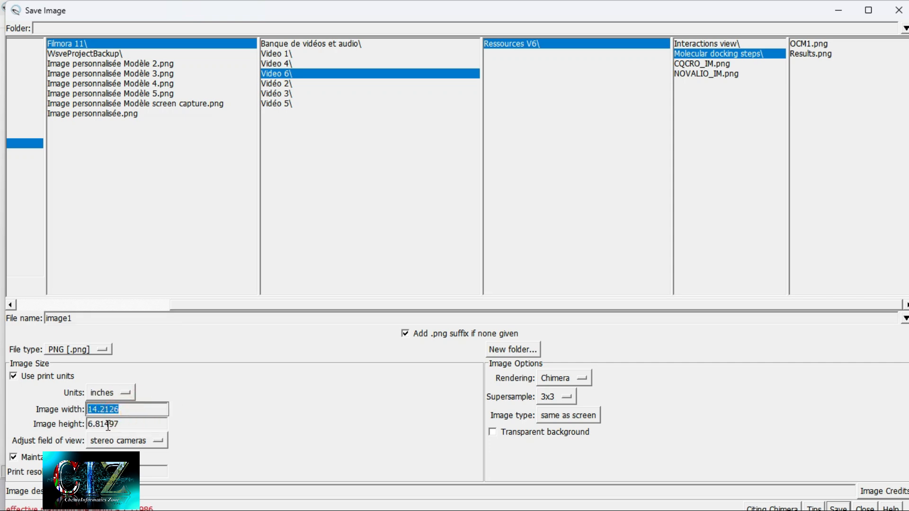
pyautogui.press('BackSpace')
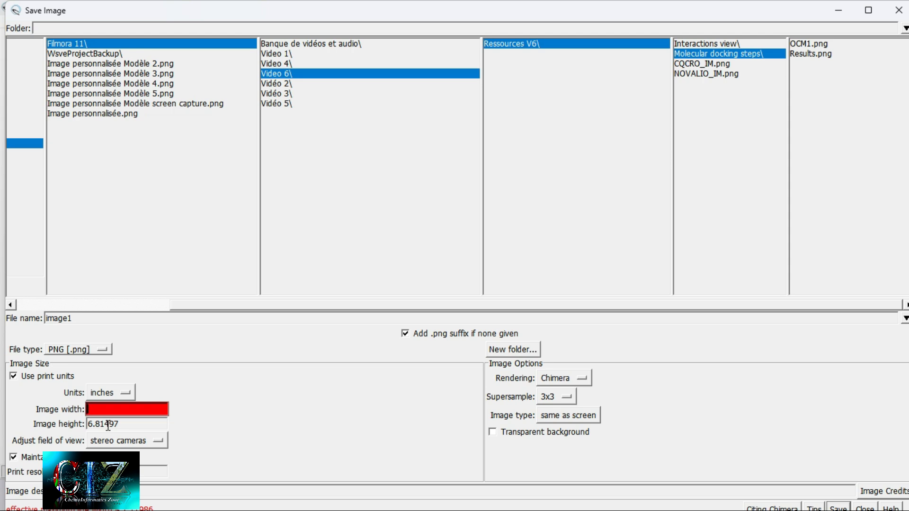
pyautogui.write('3')
pyautogui.press('BackSpace')
pyautogui.write('4')
pyautogui.press('BackSpace')
pyautogui.write('50')
pyautogui.click(121, 424)
pyautogui.click(220, 418)
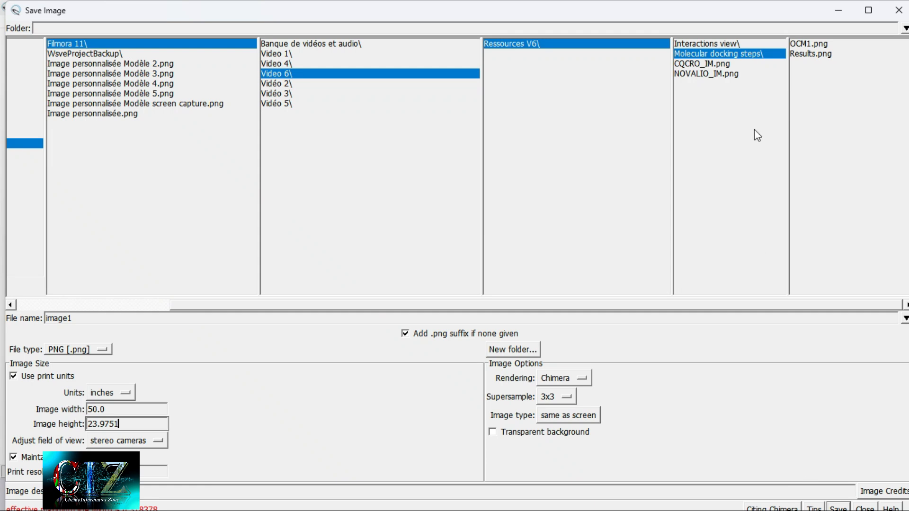
pyautogui.click(871, 9)
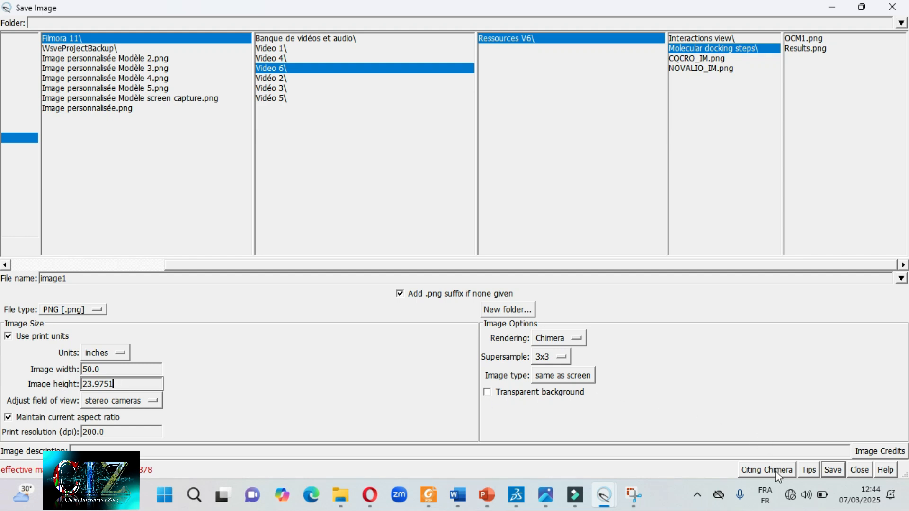
pyautogui.click(828, 471)
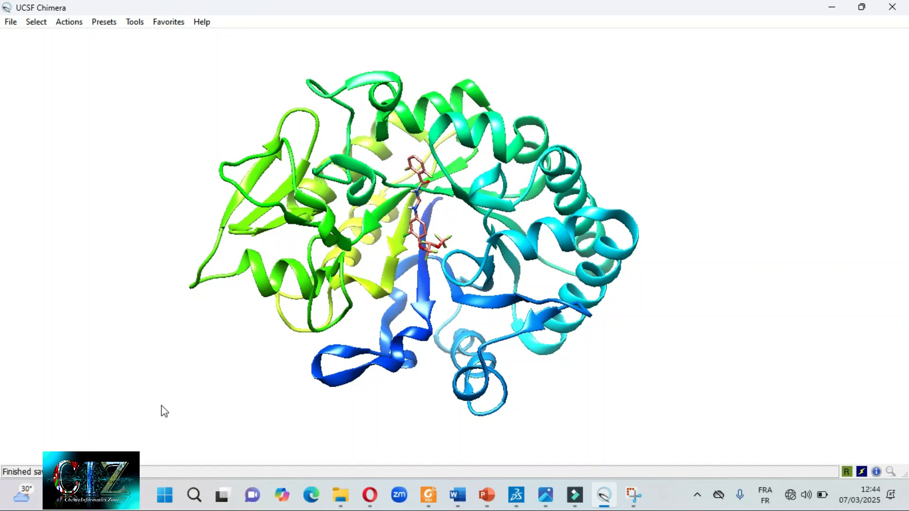
# Save a second PNG image of the complex as image2 with a transparent background
pyautogui.click(12, 24)
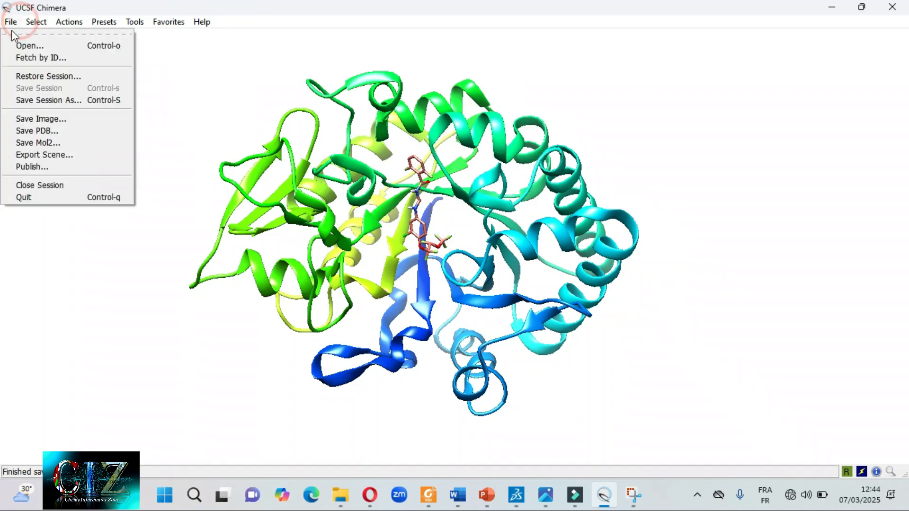
pyautogui.click(52, 120)
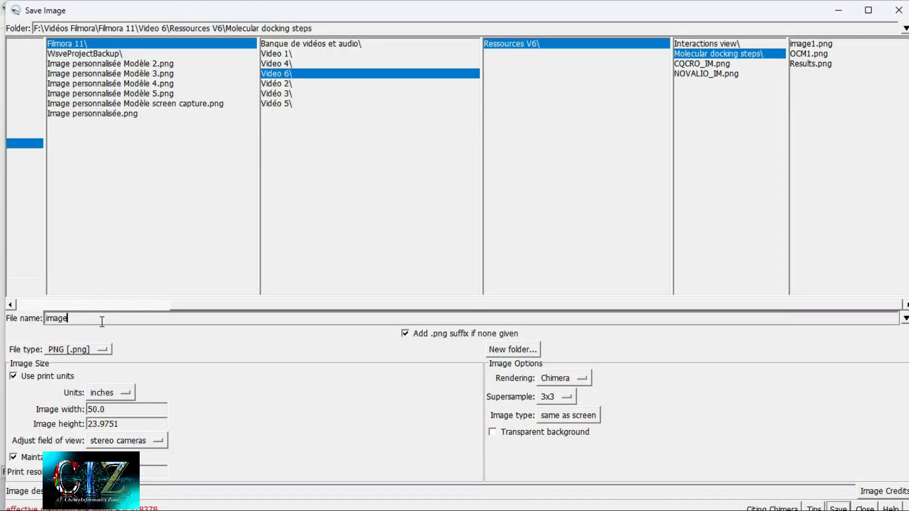
pyautogui.click(493, 431)
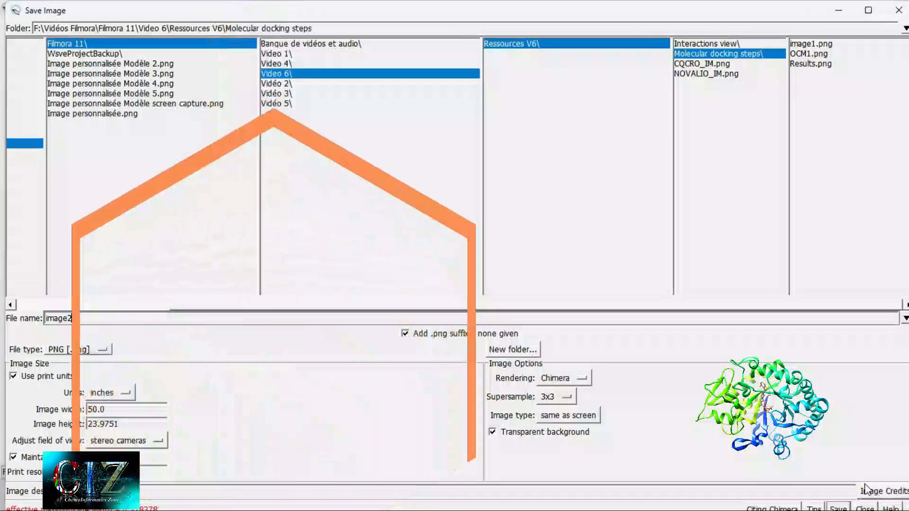
pyautogui.press('Return')
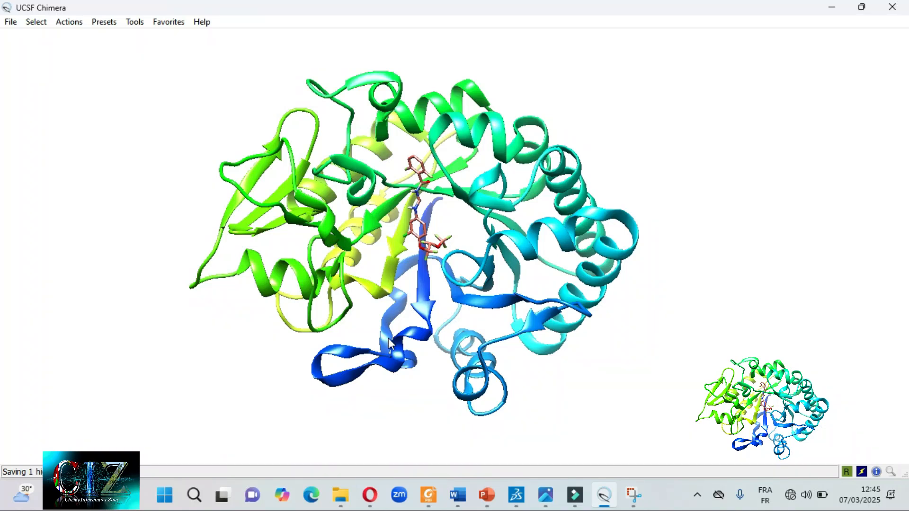
# Switch to Discovery Studio Visualizer and save the OCM1 complex as a Discovery Studio file named OCM1
pyautogui.moveTo(577, 502)
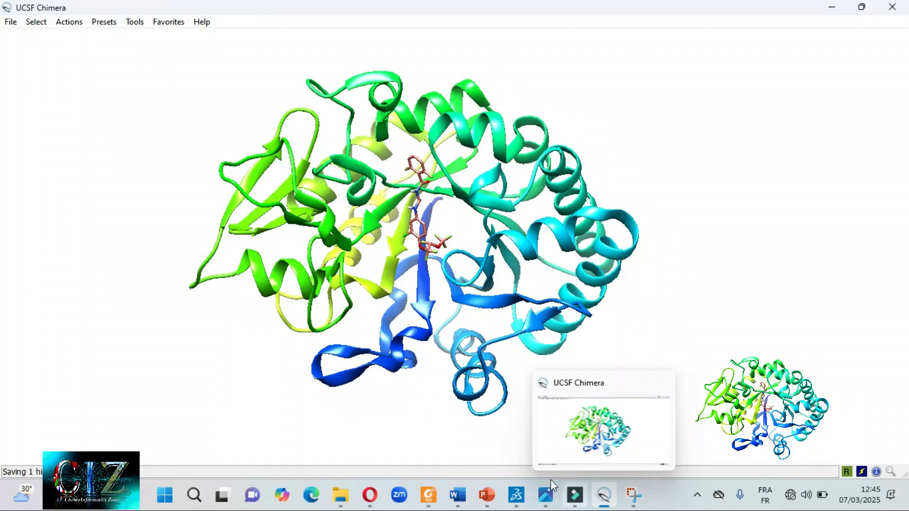
pyautogui.click(516, 495)
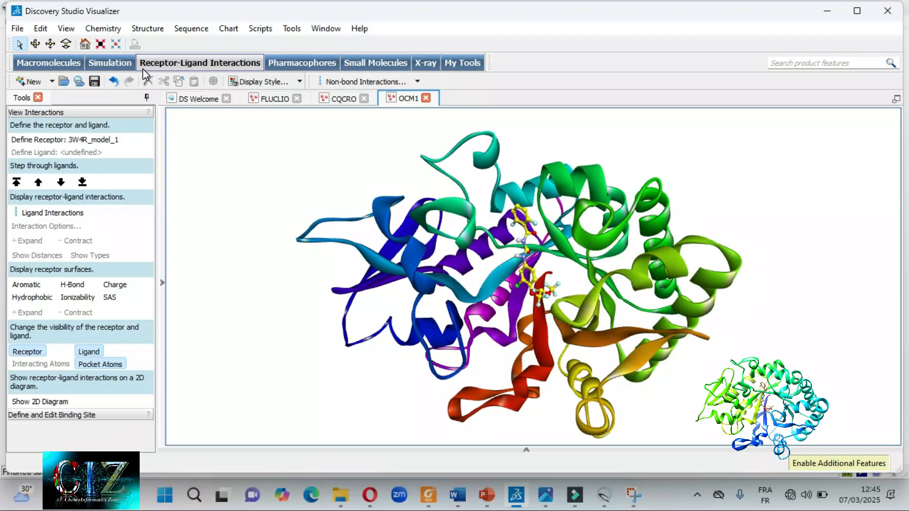
pyautogui.click(18, 28)
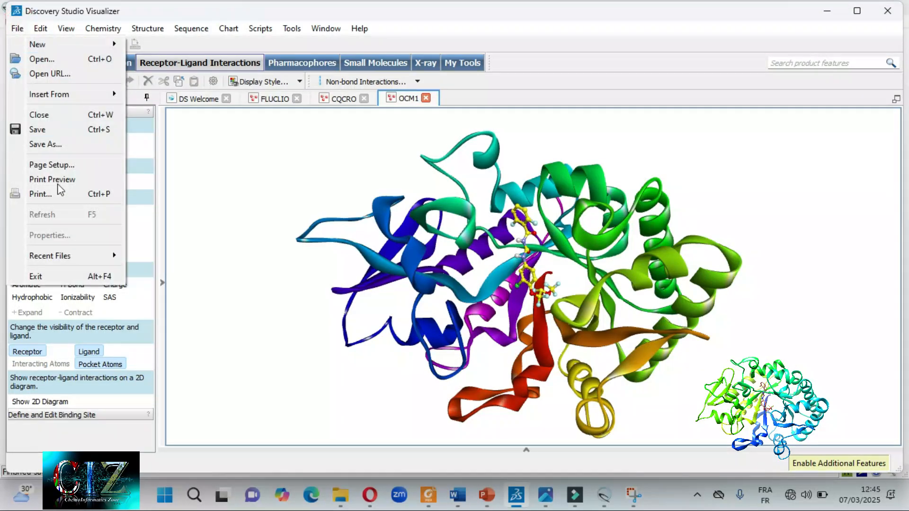
pyautogui.click(60, 144)
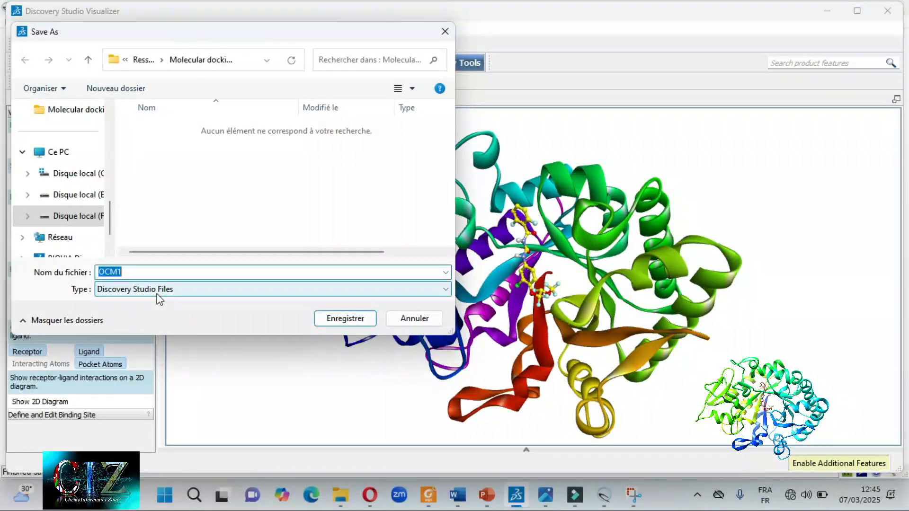
pyautogui.click(339, 319)
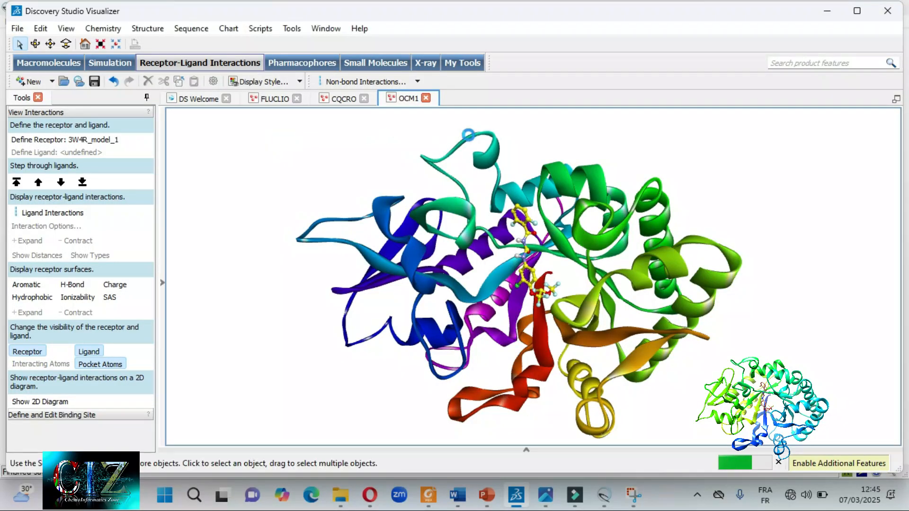
# Start closing Discovery Studio Visualizer, cancel the closing, and view the open FLUCLIO and CQCRO structures
pyautogui.click(892, 12)
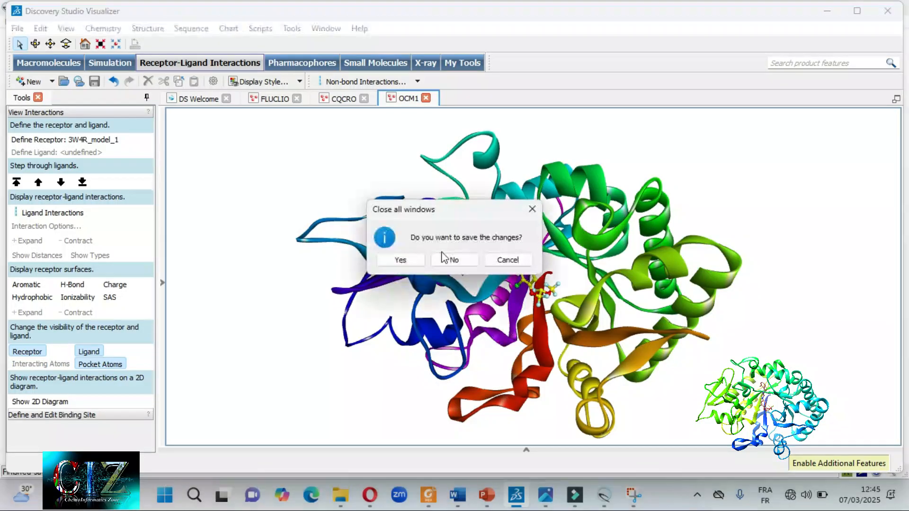
pyautogui.click(531, 204)
pyautogui.click(271, 100)
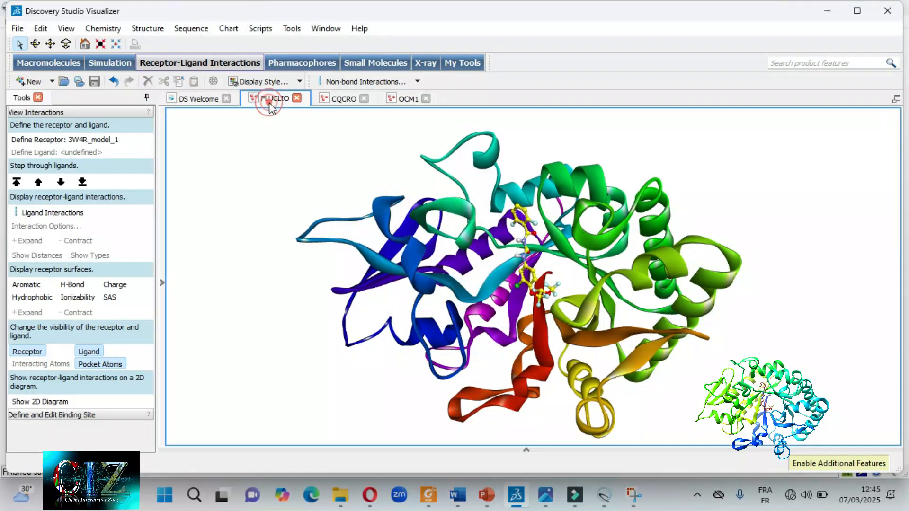
pyautogui.click(338, 99)
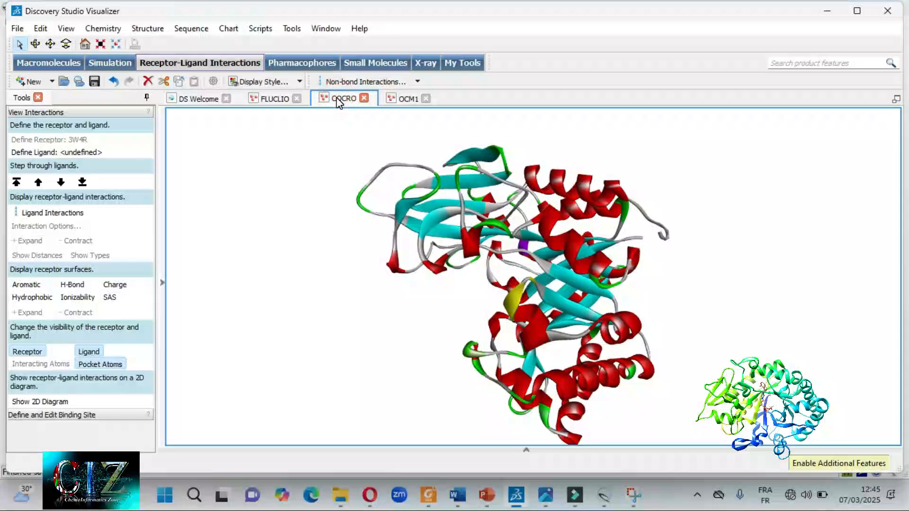
# View the CQCRO and OCM1 structures from another angle and close Discovery Studio Visualizer without saving the changes
pyautogui.click(605, 259)
pyautogui.moveTo(638, 280); pyautogui.dragTo(482, 347, button='right')
pyautogui.click(406, 99)
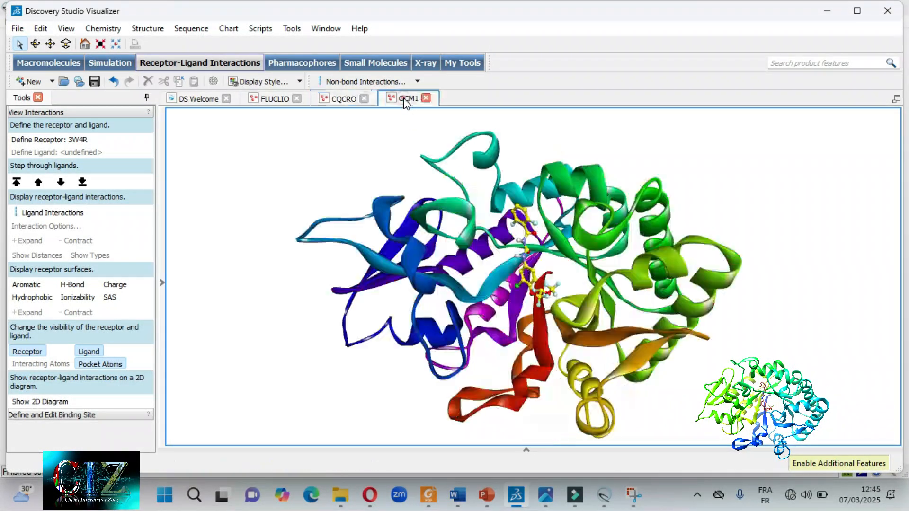
pyautogui.moveTo(538, 314); pyautogui.dragTo(564, 317, button='right')
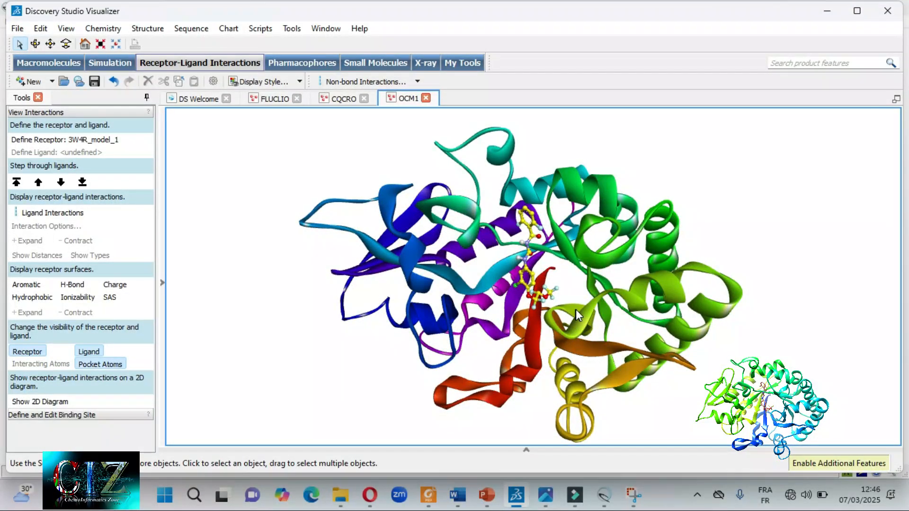
pyautogui.click(892, 17)
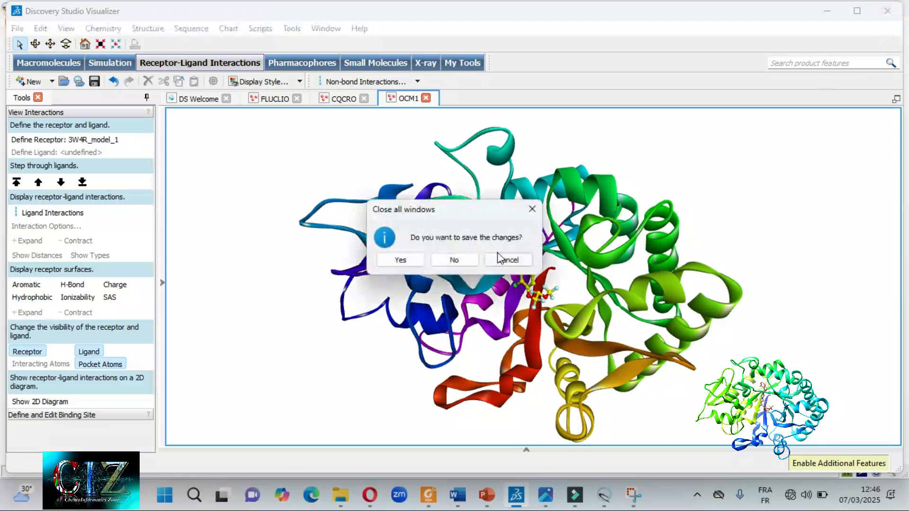
pyautogui.click(455, 260)
# Switch to the Photos viewer, look through the CQCRO_IM, NOVALU and NOVALIO_IM images, and close the viewer
pyautogui.click(545, 495)
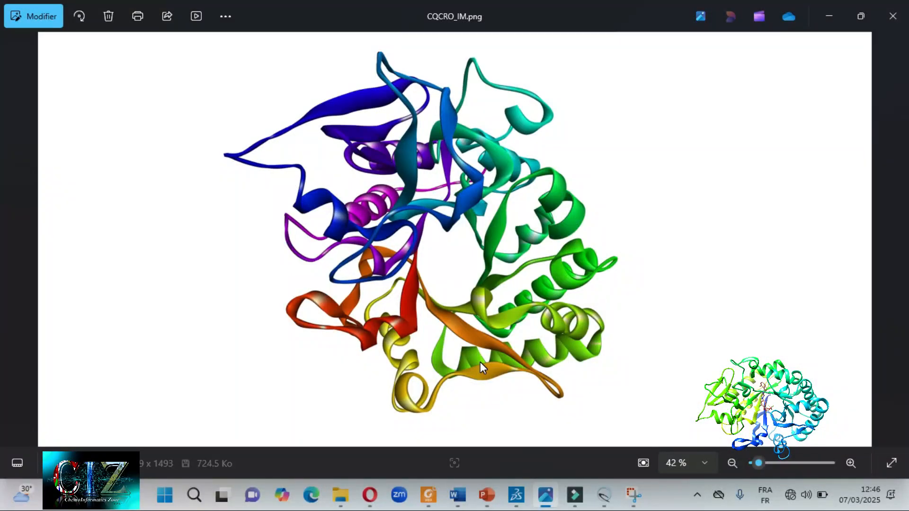
pyautogui.press('Right')
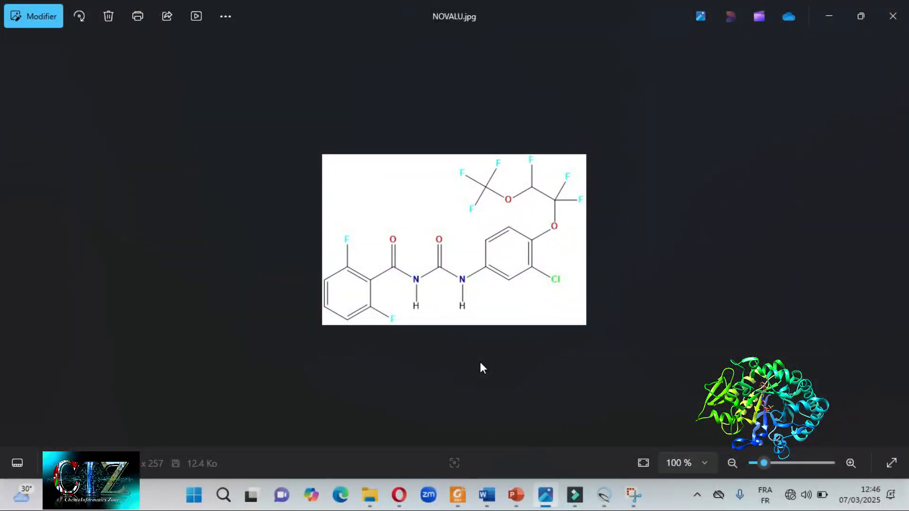
pyautogui.press('Right')
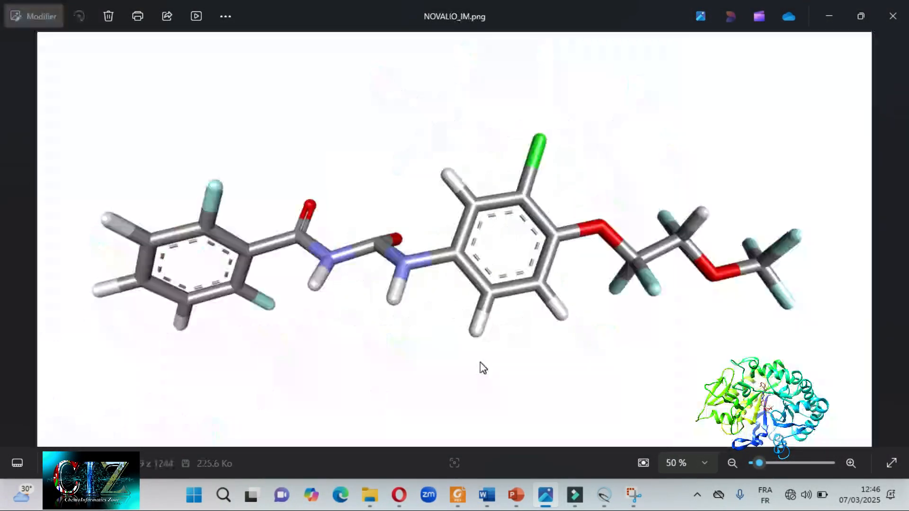
pyautogui.press('Right')
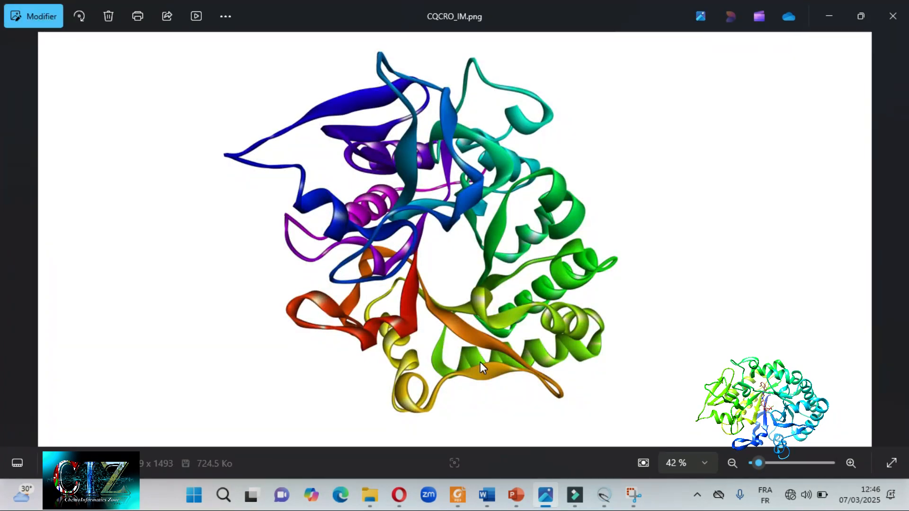
pyautogui.press('Left')
pyautogui.press('Right')
pyautogui.click(887, 21)
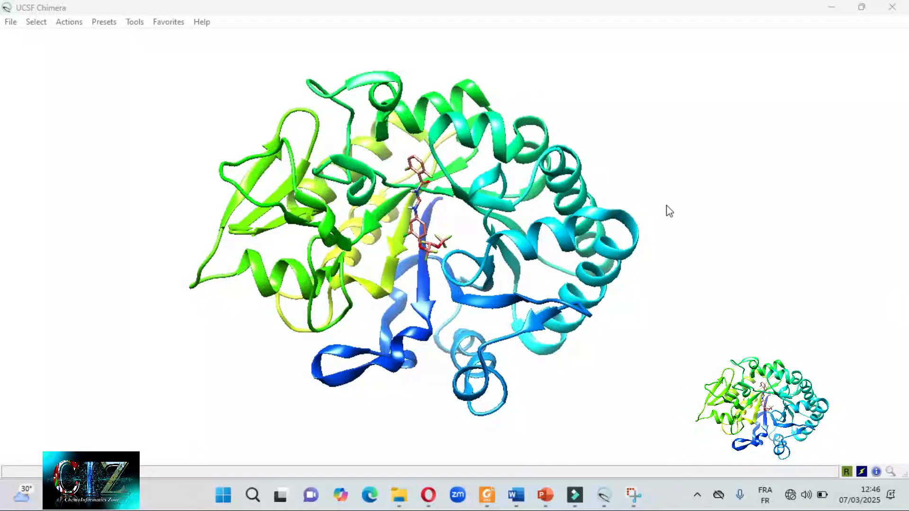
# Minimize UCSF Chimera and open the image1 PNG from the Molecular docking steps folder in File Explorer
pyautogui.click(832, 8)
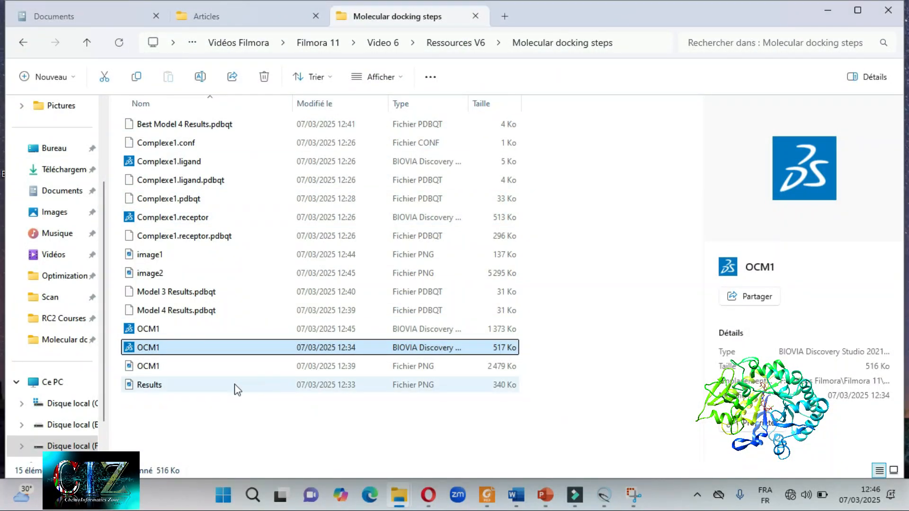
pyautogui.click(225, 416)
pyautogui.rightClick(225, 417)
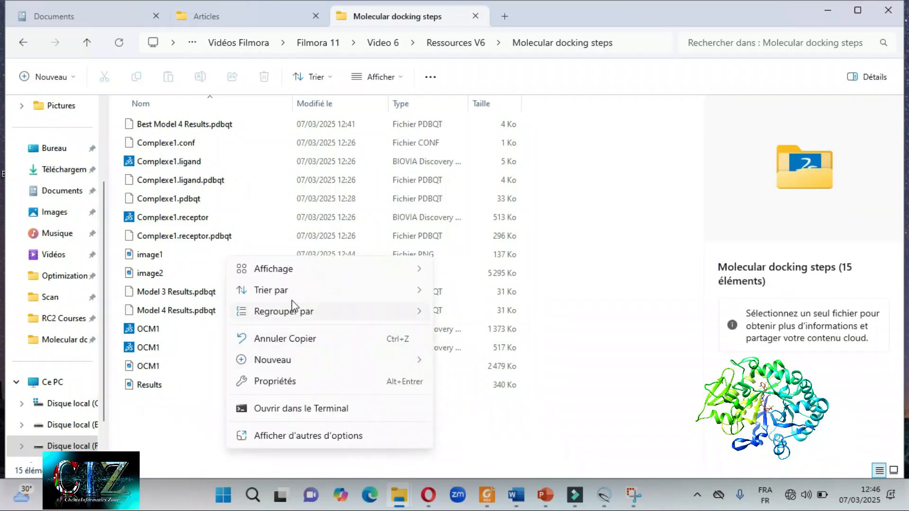
pyautogui.click(157, 387)
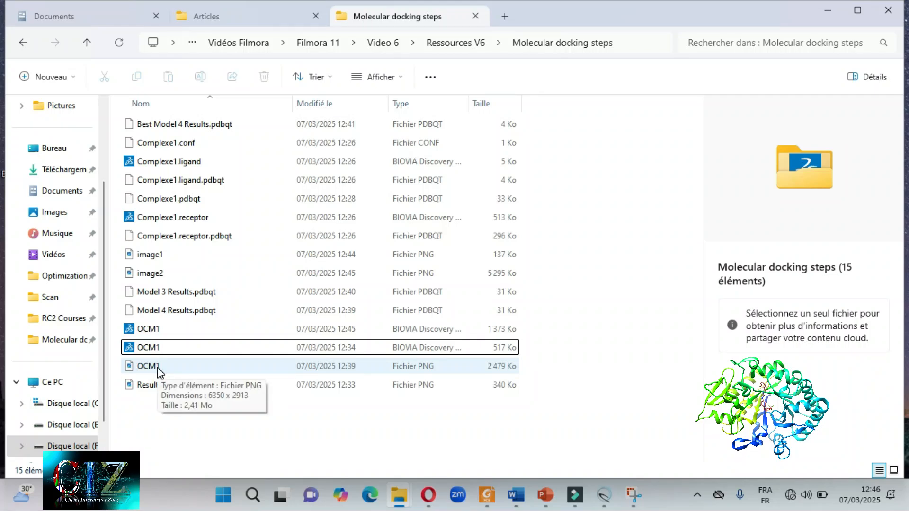
pyautogui.click(161, 258)
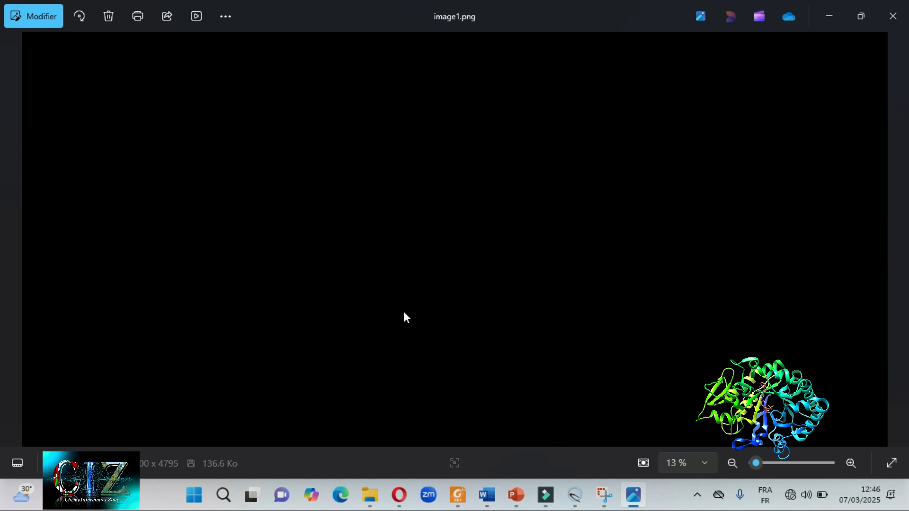
# Examine the protein ribbons and ligand in image2.png up close, return to image1.png, and minimize the image viewer
pyautogui.press('Right')
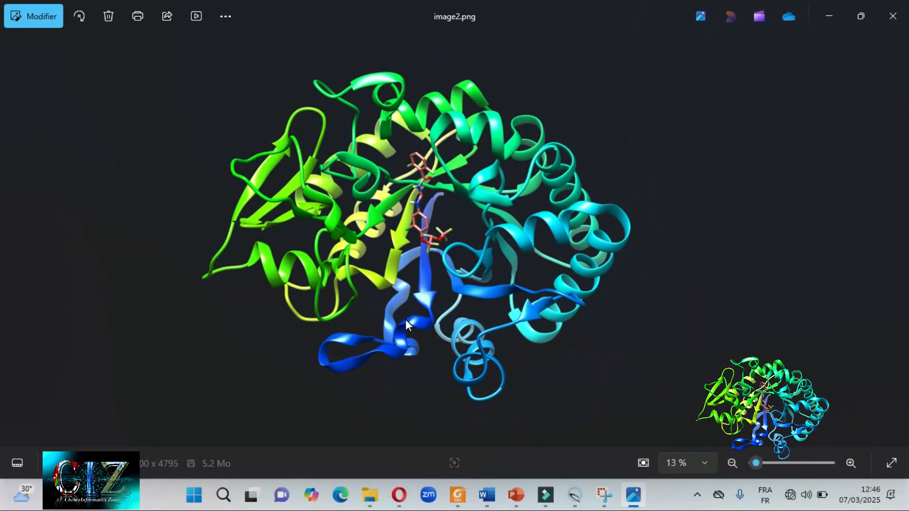
pyautogui.scroll(5, 406, 319)
pyautogui.scroll(3, 408, 320)
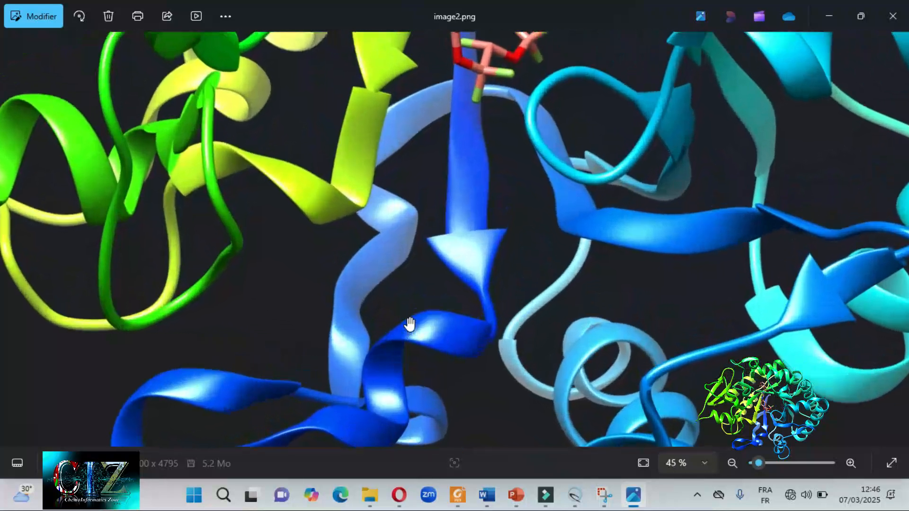
pyautogui.moveTo(547, 172); pyautogui.dragTo(511, 413)
pyautogui.moveTo(539, 201); pyautogui.dragTo(502, 394)
pyautogui.moveTo(482, 232); pyautogui.dragTo(473, 379)
pyautogui.moveTo(463, 271); pyautogui.dragTo(461, 378)
pyautogui.moveTo(493, 277); pyautogui.dragTo(489, 351)
pyautogui.moveTo(495, 223); pyautogui.dragTo(495, 312)
pyautogui.moveTo(450, 203); pyautogui.dragTo(489, 316)
pyautogui.moveTo(516, 227); pyautogui.dragTo(518, 309)
pyautogui.scroll(-5, 518, 308)
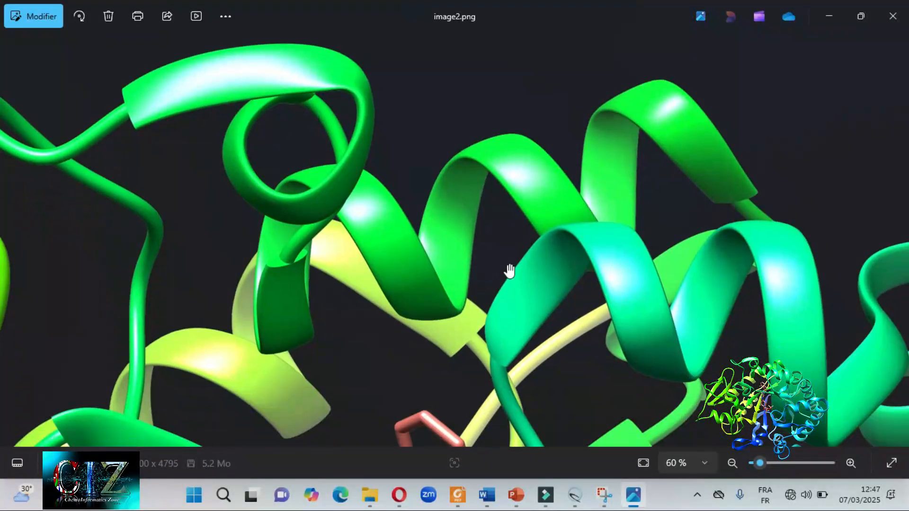
pyautogui.scroll(-4, 496, 256)
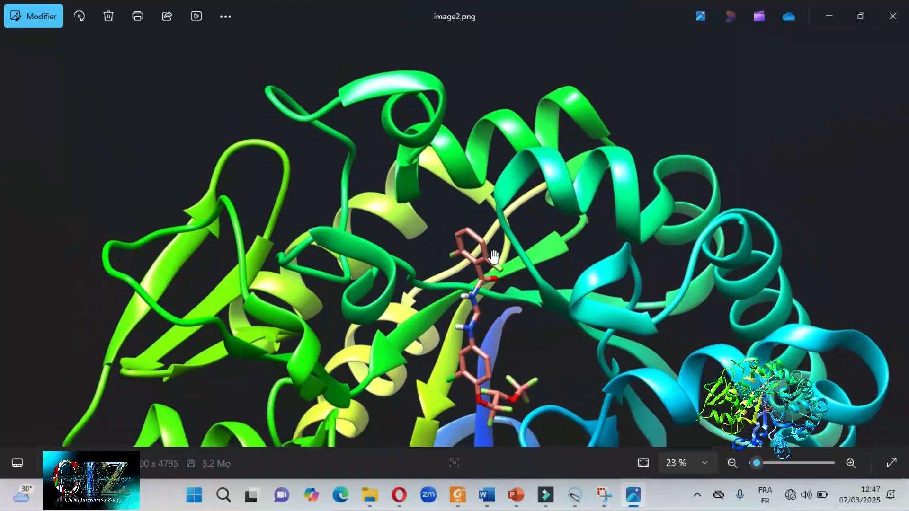
pyautogui.scroll(-1, 513, 310)
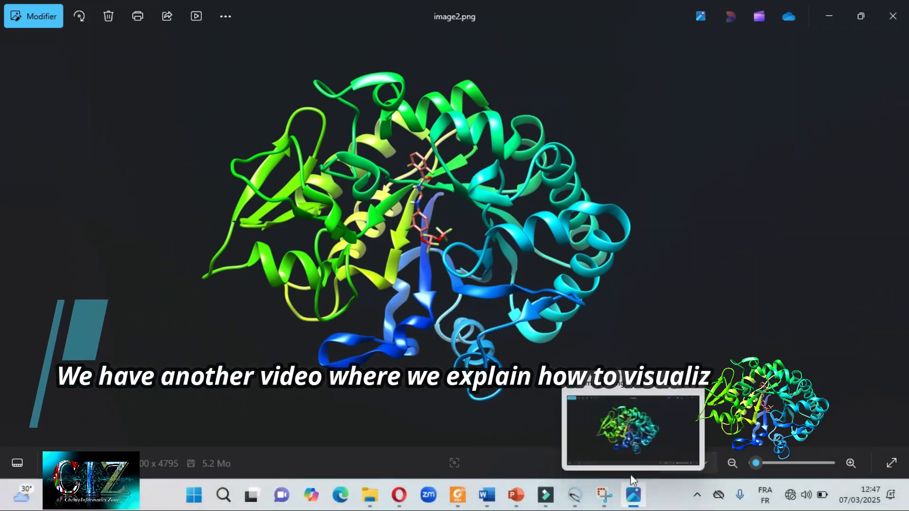
pyautogui.click(443, 372)
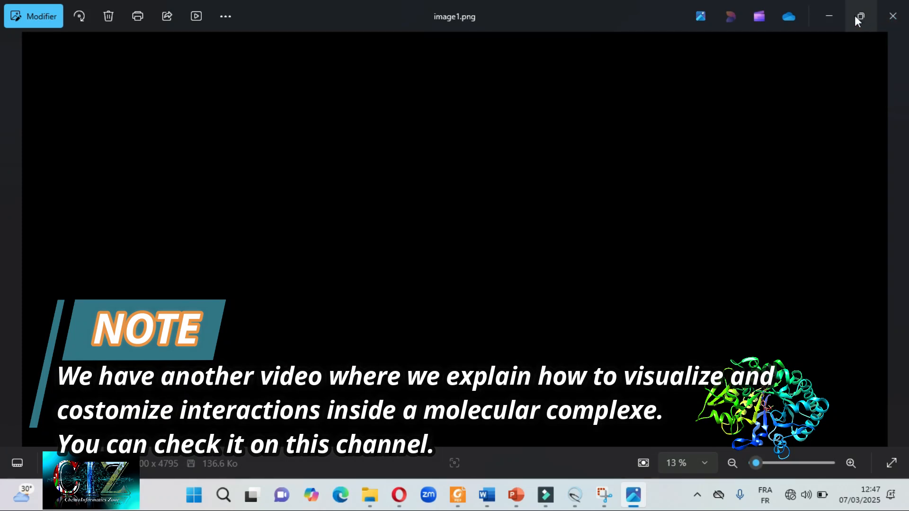
pyautogui.click(832, 16)
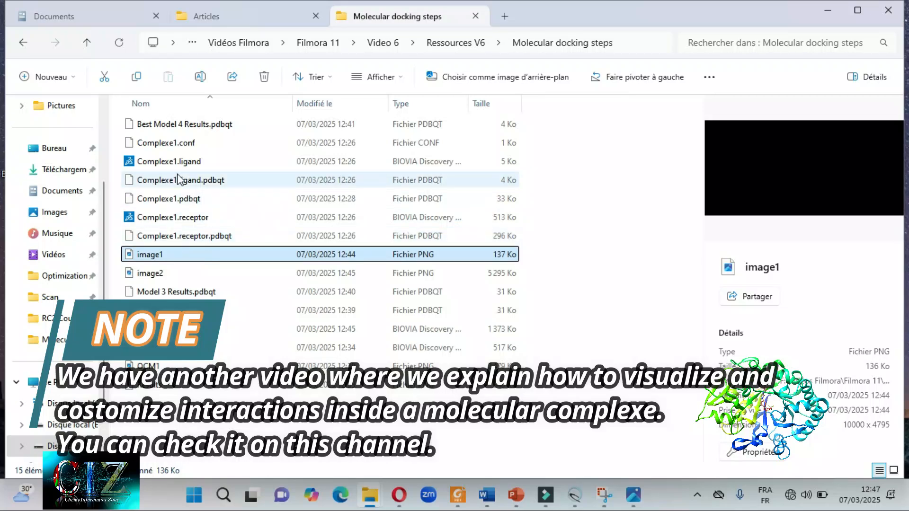
# Open the OCM1 PNG and examine the ligand's atoms and rings inside the protein at high magnification
pyautogui.click(161, 365)
pyautogui.doubleClick(162, 365)
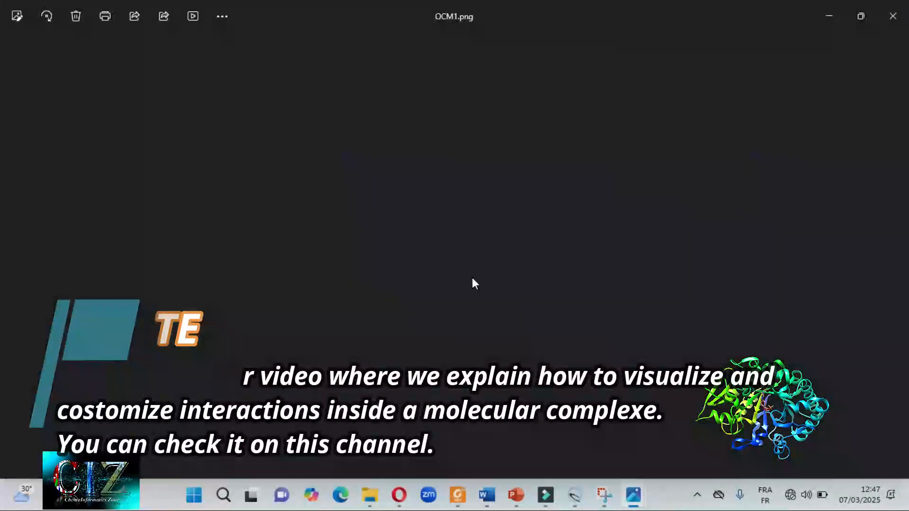
pyautogui.scroll(3, 440, 284)
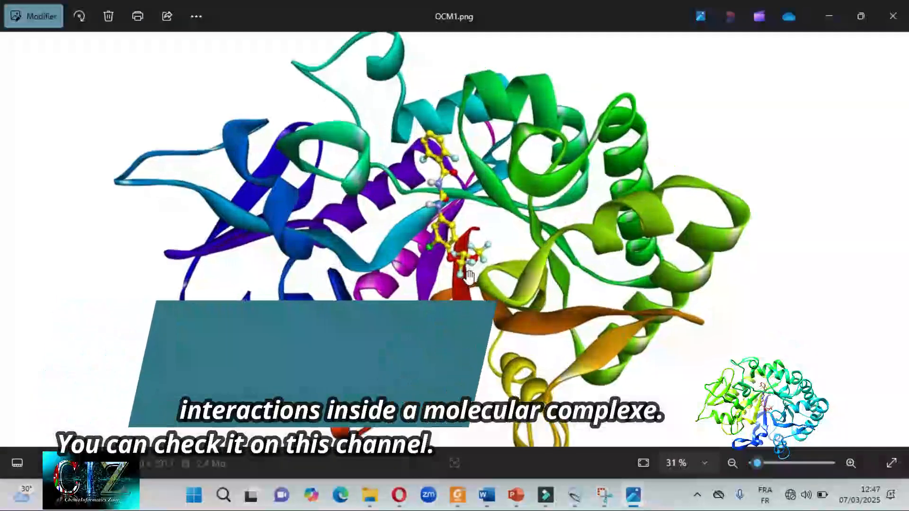
pyautogui.scroll(5, 427, 277)
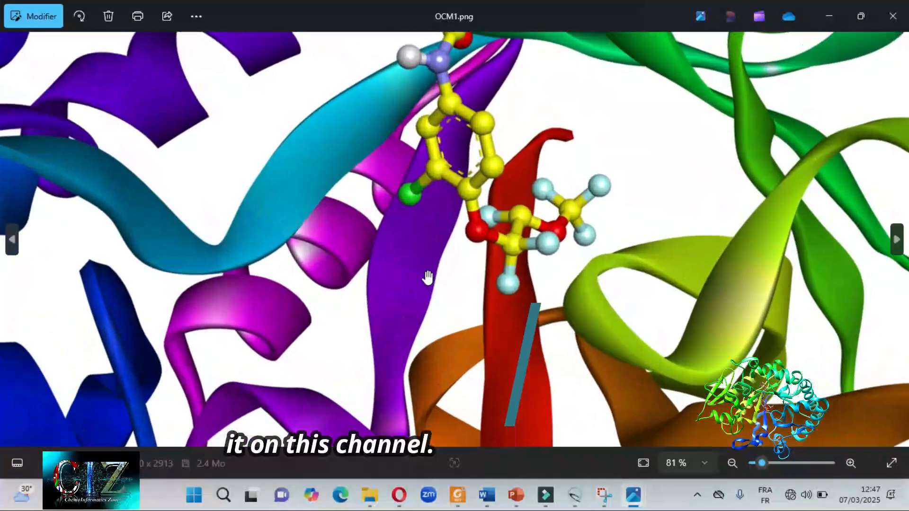
pyautogui.scroll(6, 484, 193)
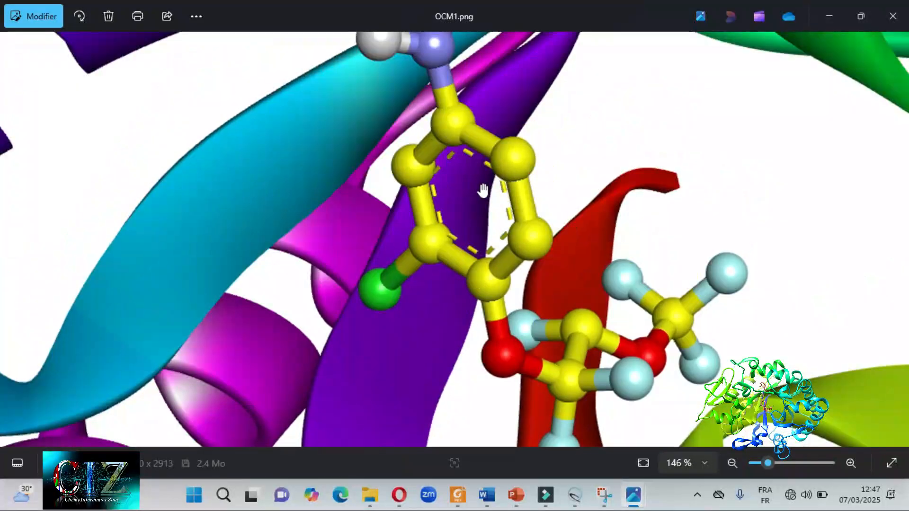
pyautogui.scroll(6, 449, 264)
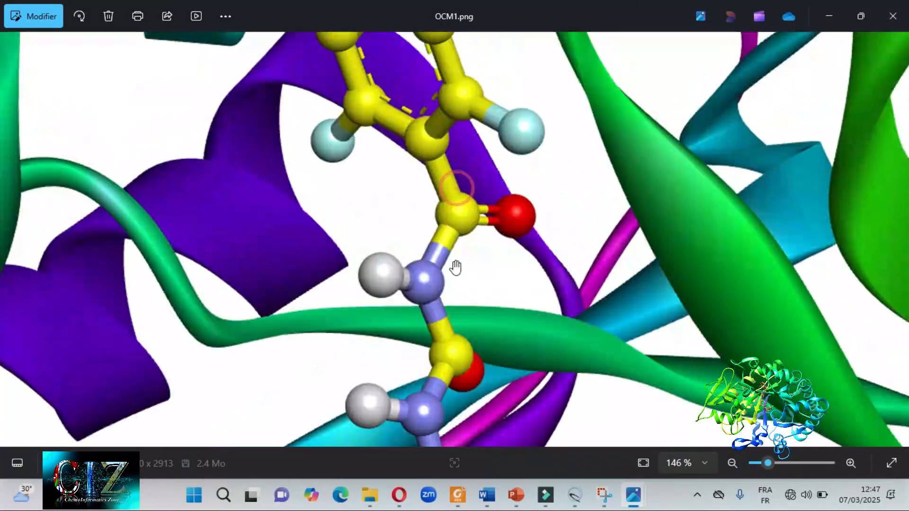
pyautogui.moveTo(463, 284); pyautogui.dragTo(463, 303)
pyautogui.scroll(3, 463, 301)
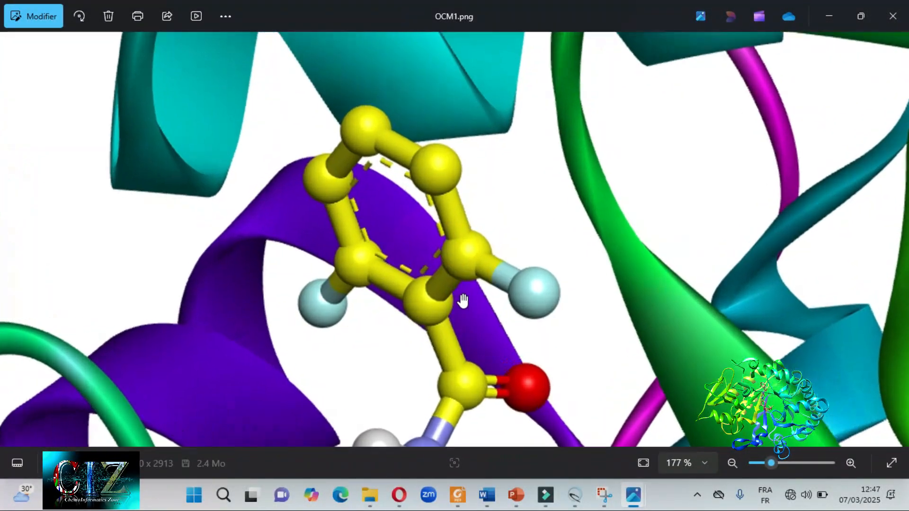
pyautogui.scroll(-8, 463, 300)
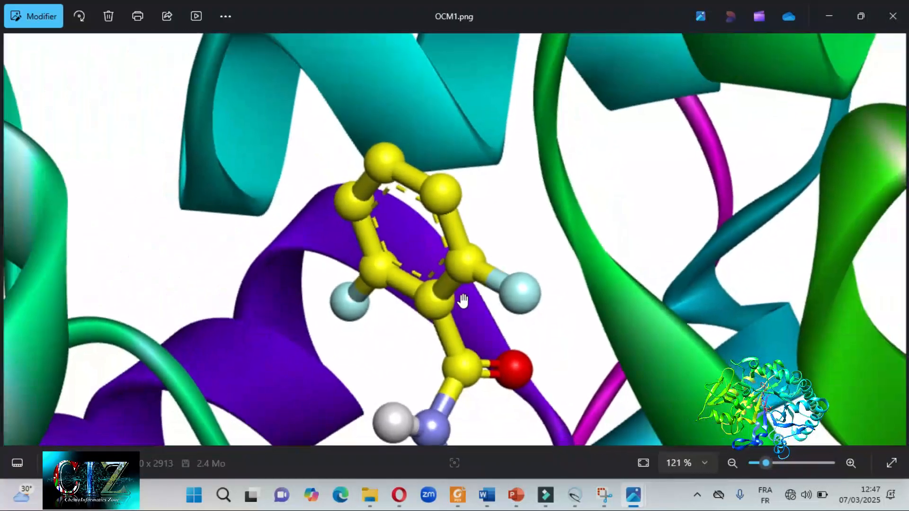
pyautogui.scroll(-2, 463, 301)
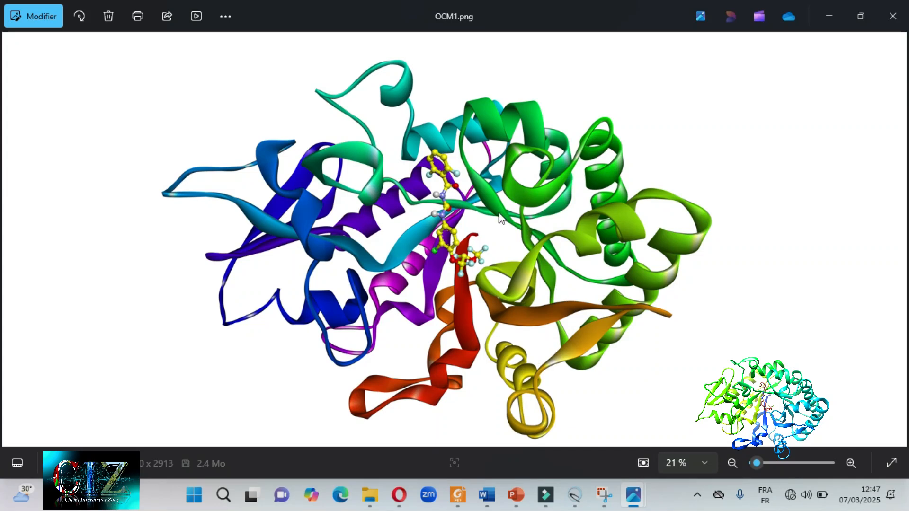
# Compare image2.png with OCM1.png by alternating between them, and close the image viewer
pyautogui.press('Right')
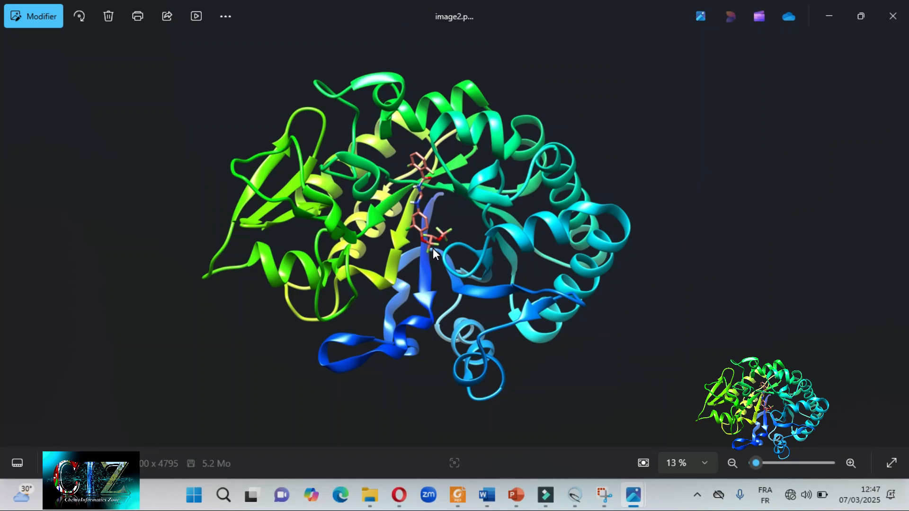
pyautogui.press('Left')
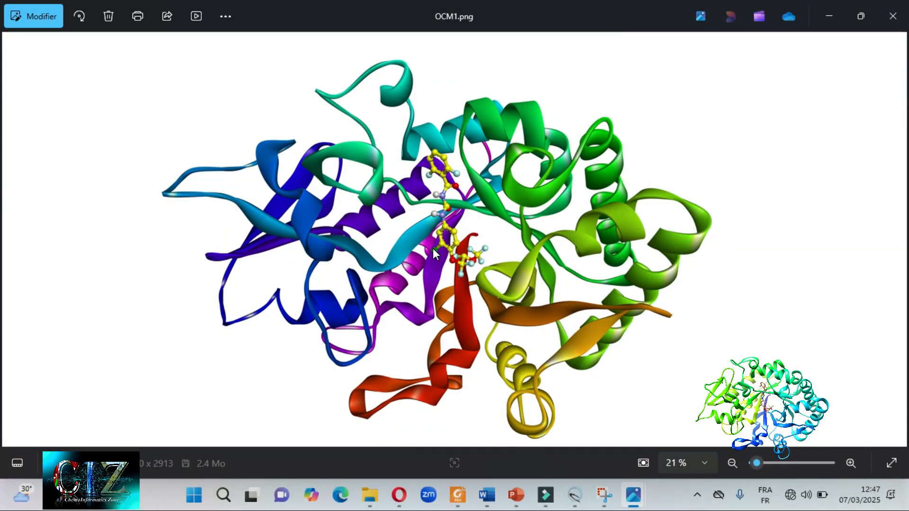
pyautogui.press('Right')
pyautogui.press('Left')
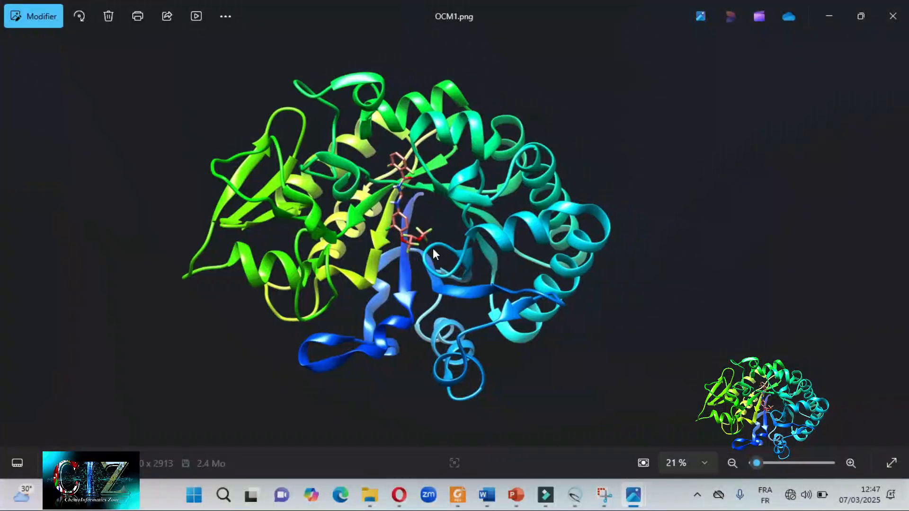
pyautogui.click(892, 18)
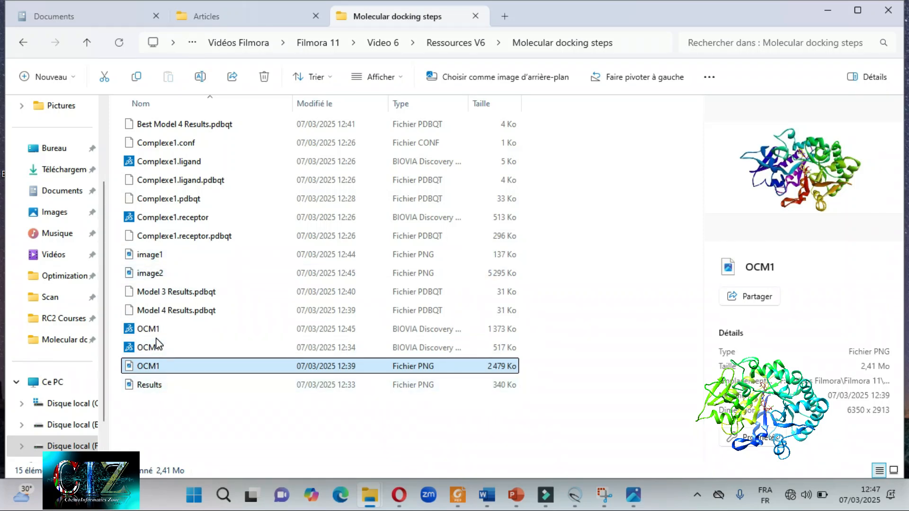
# Open image1 from the folder, browse through the images to Results.png, and close the viewer
pyautogui.doubleClick(150, 255)
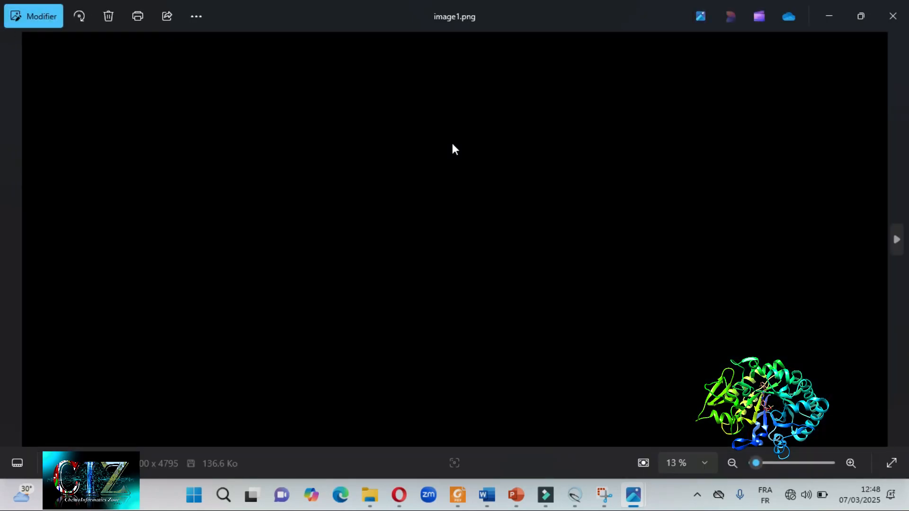
pyautogui.press('Right')
pyautogui.press('Right')
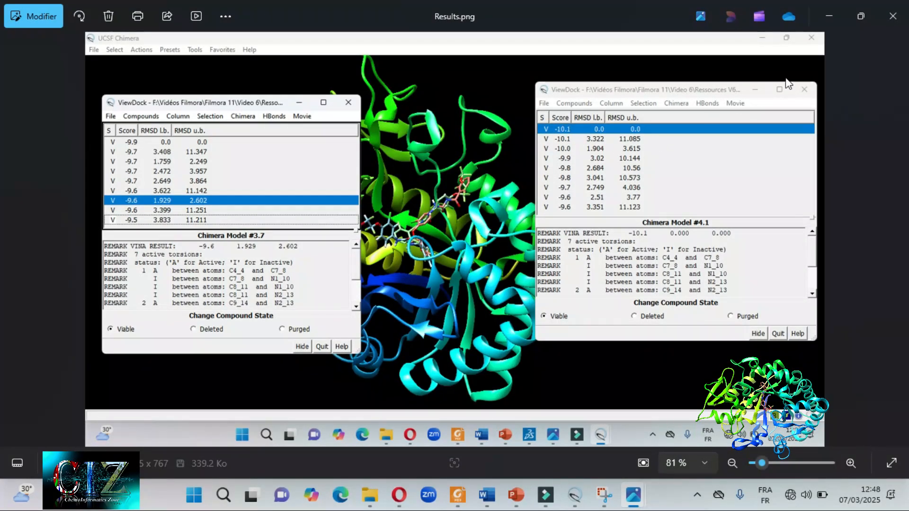
pyautogui.click(893, 17)
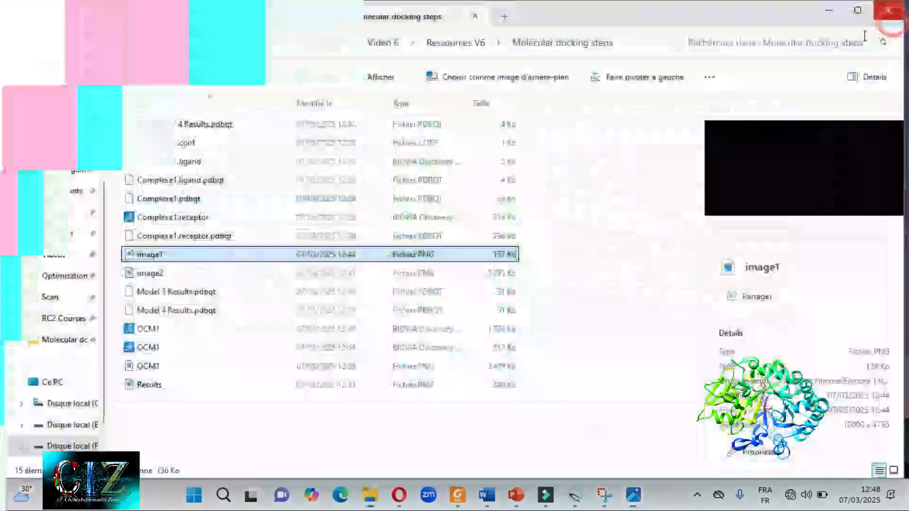